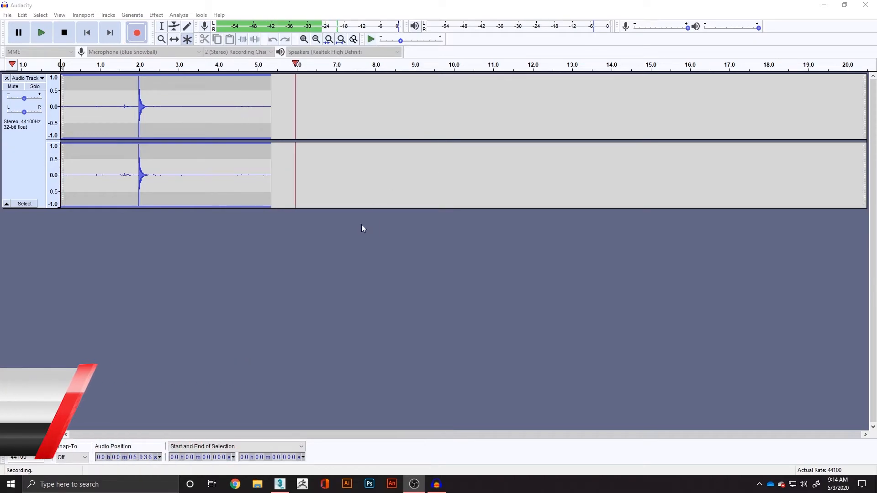
Switch to 3ds Max and examine the low-poly soda machine model from several sides, including its power cord
click(283, 485)
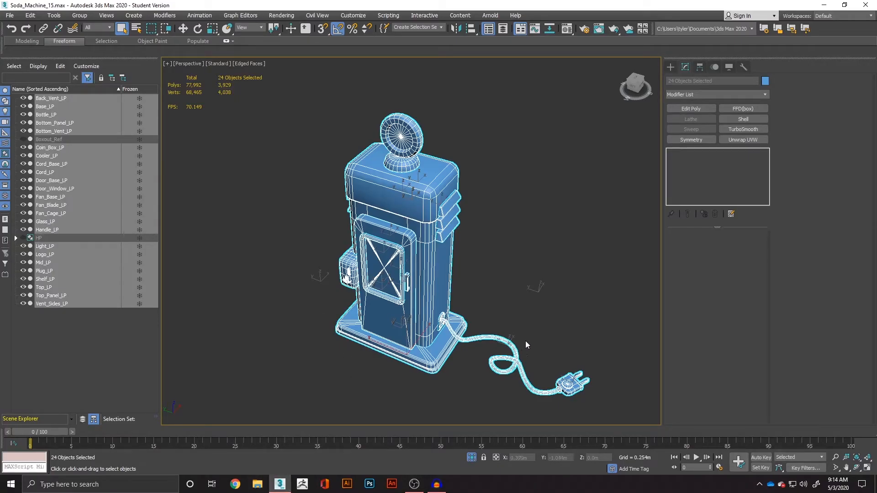
alt+middle_drag(525, 343, 689, 314)
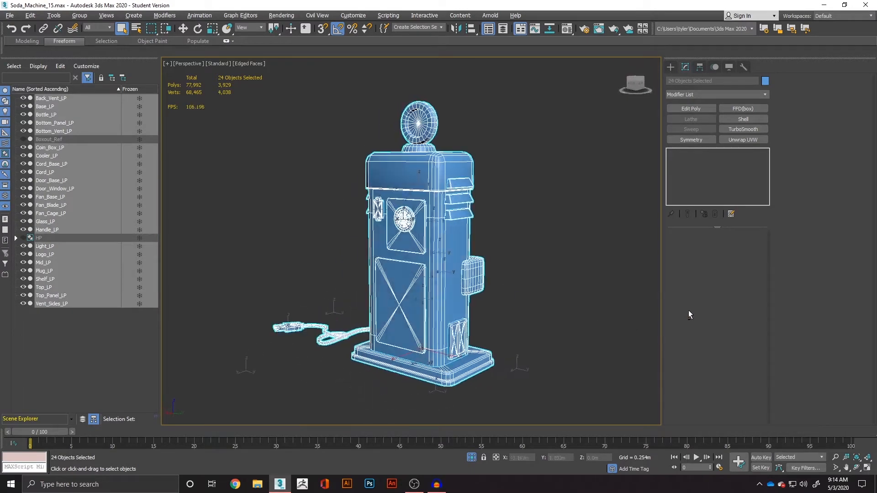
alt+middle_drag(366, 364, 613, 365)
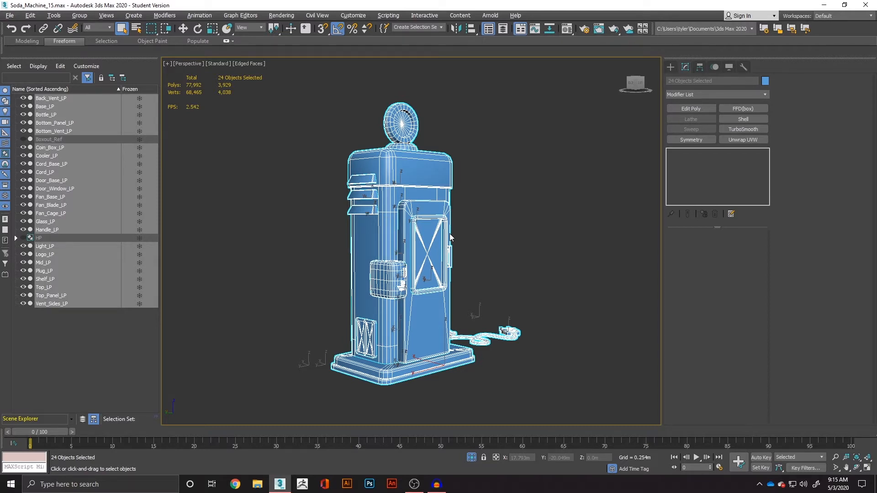
alt+middle_drag(495, 360, 394, 380)
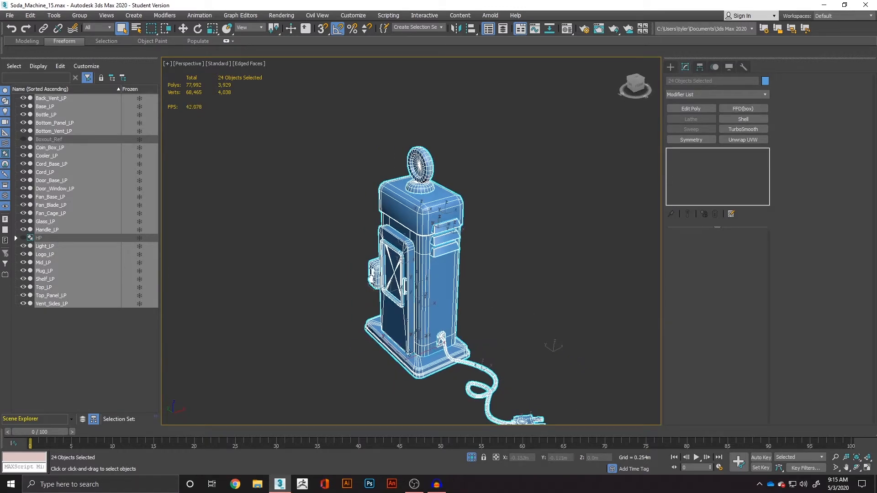
scroll(505, 229, up, 3)
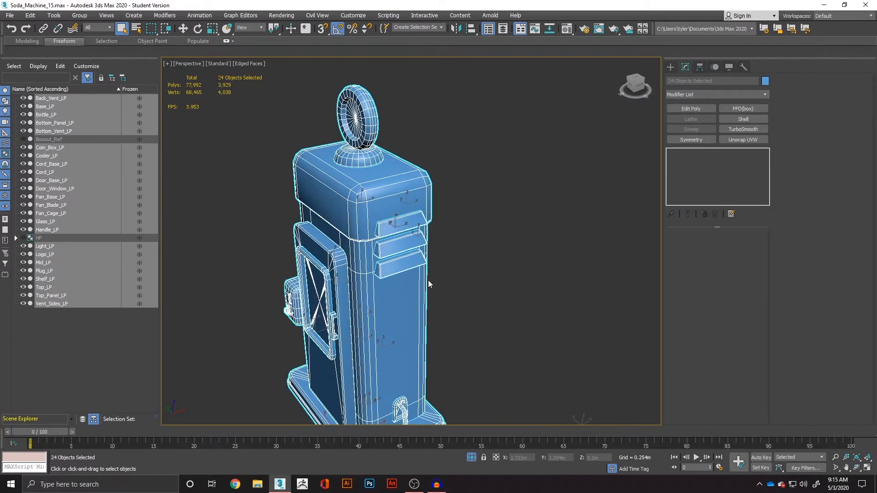
middle_drag(430, 285, 459, 209)
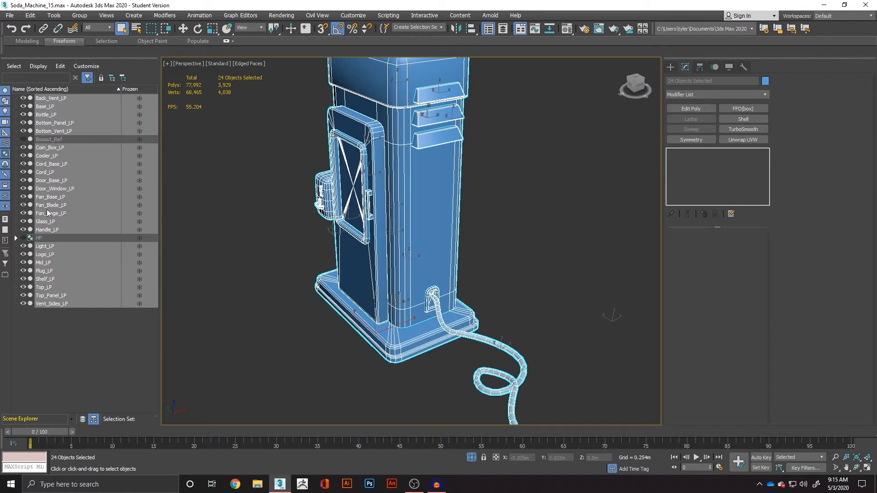
Select every object from Back_Vent_LP through Vent_Sides_LP in the scene list, leaving Base_LP out of the selection
click(363, 344)
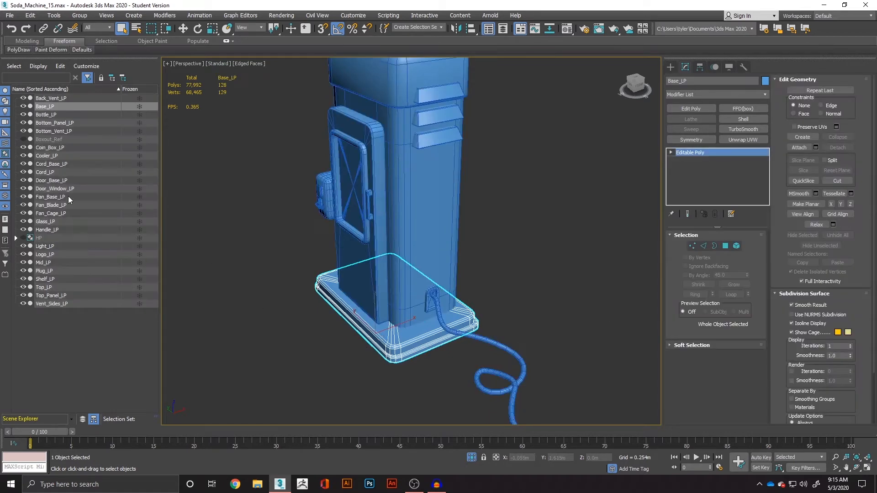
click(56, 99)
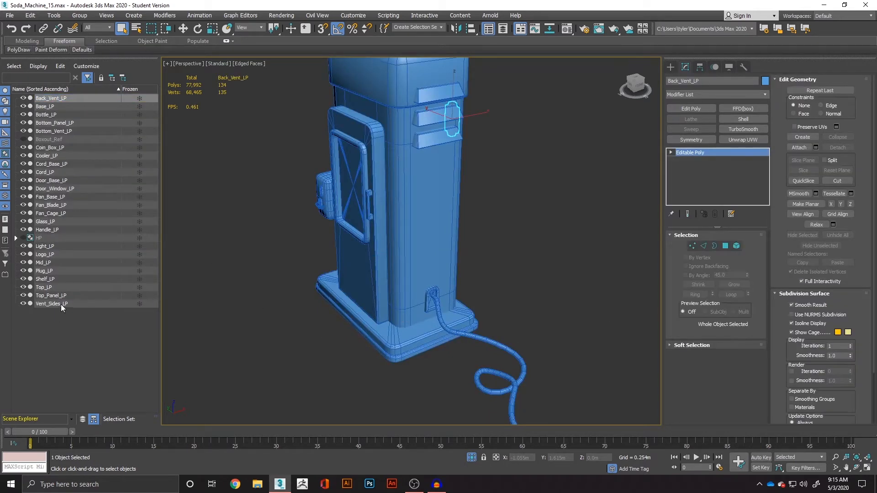
shift+click(61, 305)
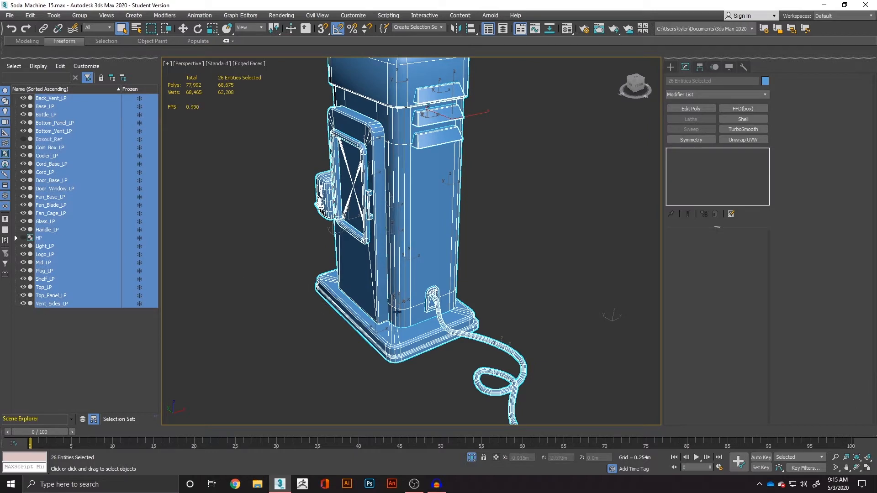
drag(409, 389, 369, 348)
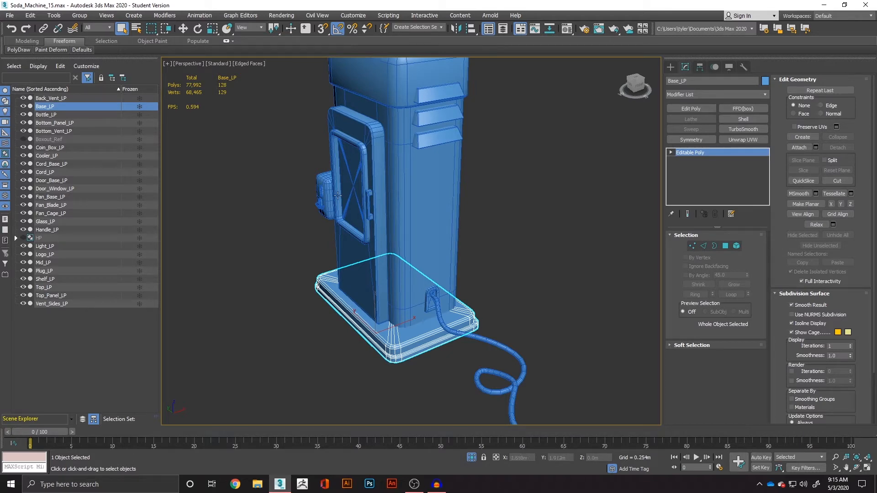
click(58, 99)
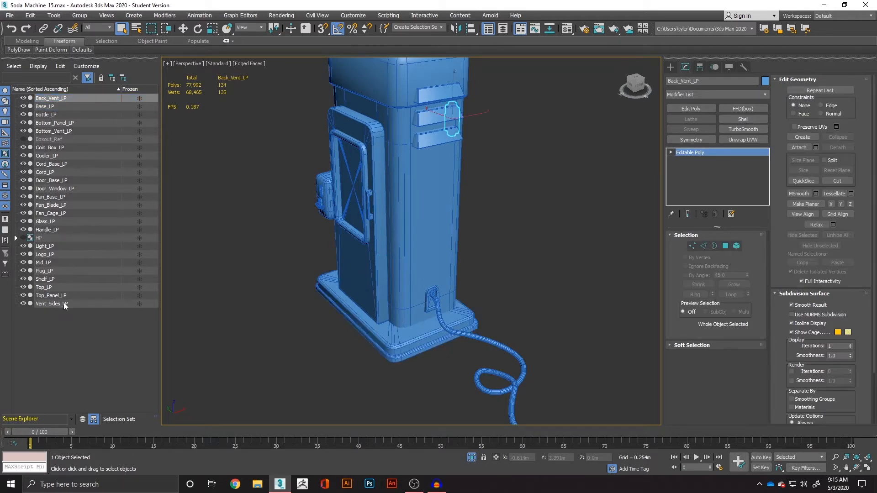
shift+click(64, 304)
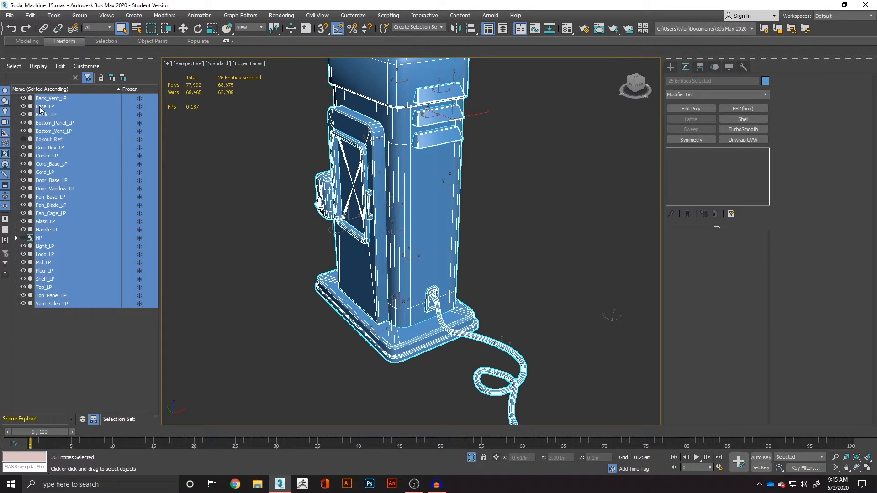
ctrl+click(40, 107)
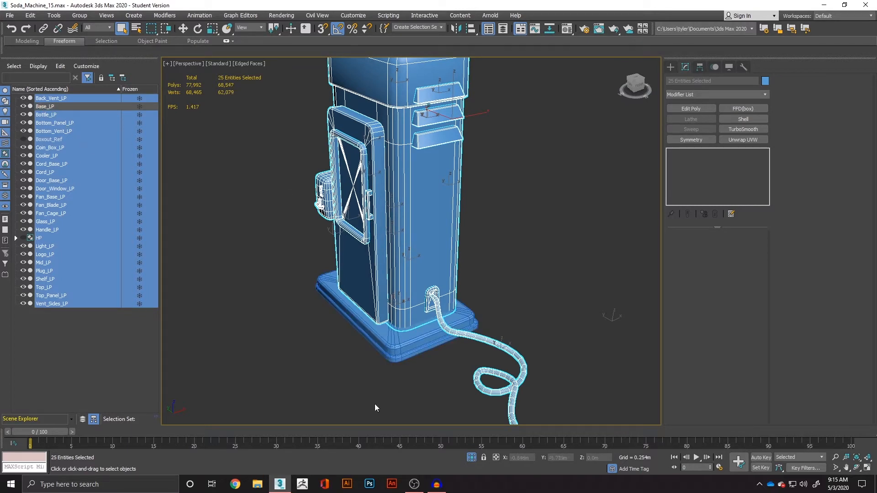
Select the soda machine's base, Base_LP, and isolate it from the other objects
click(399, 350)
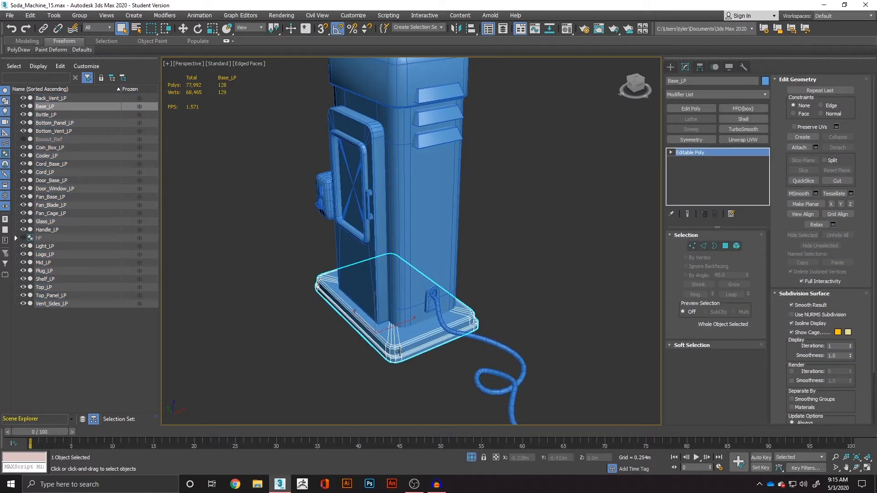
key(alt)
key(alt+q)
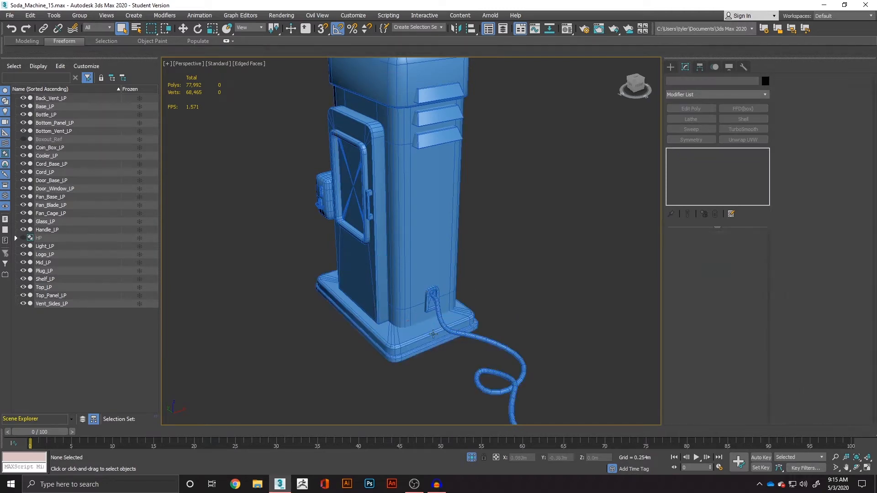
Examine the isolated base from its open underside and from above
scroll(456, 325, down, 3)
alt+middle_drag(464, 303, 479, 273)
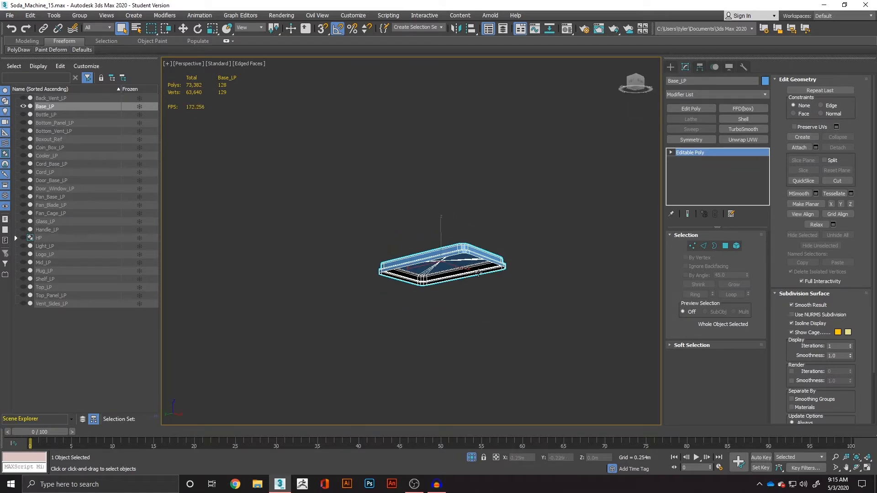
scroll(479, 273, up, 4)
scroll(473, 314, up, 3)
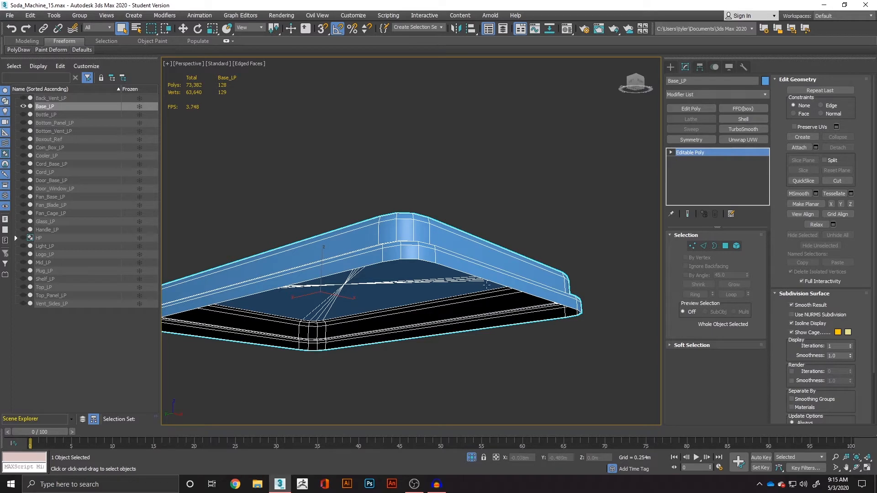
alt+middle_drag(486, 285, 491, 231)
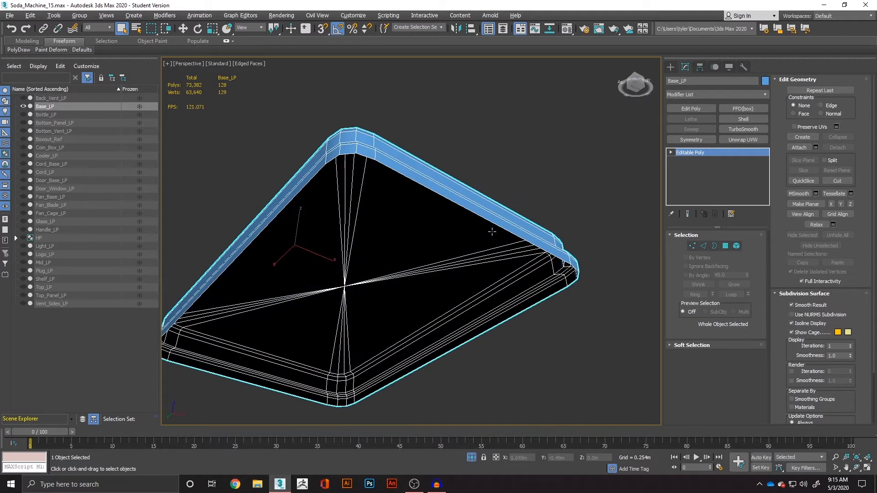
mouse_move(438, 254)
alt+middle_down()
mouse_move(459, 264)
mouse_move(444, 260)
alt+middle_up()
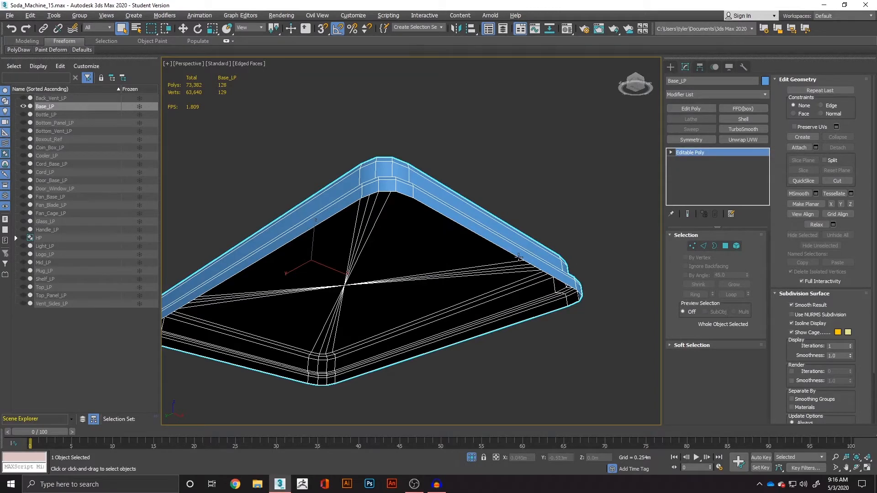
alt+middle_drag(518, 257, 528, 289)
scroll(511, 295, down, 3)
scroll(495, 267, up, 2)
key(space)
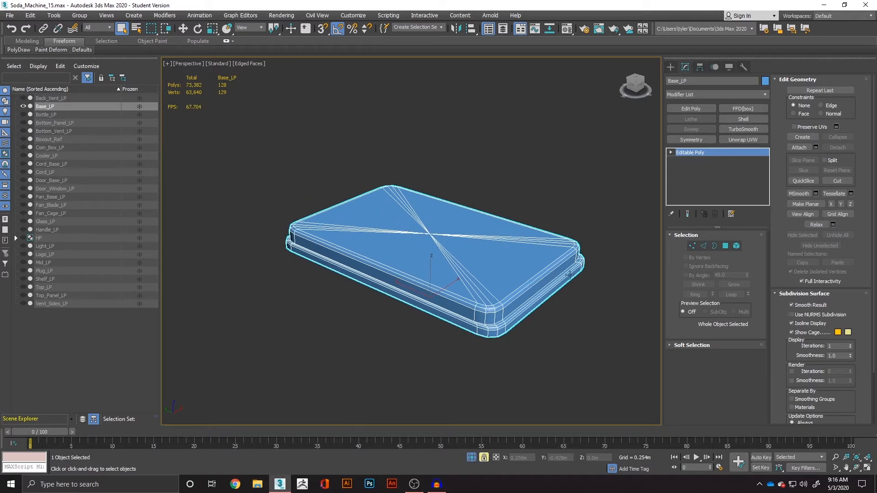
Select all polygons of Base_LP, clear all their smoothing groups, and deselect the polygons
click(725, 246)
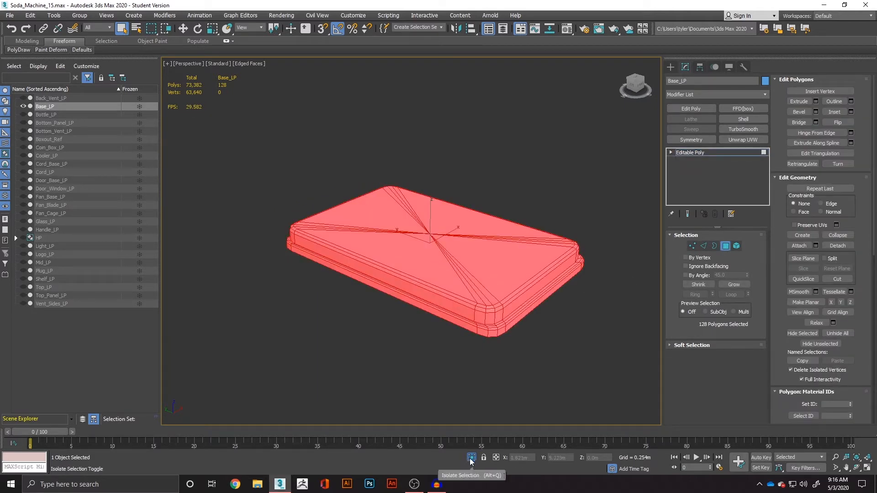
scroll(804, 364, down, 3)
scroll(804, 364, down, 3)
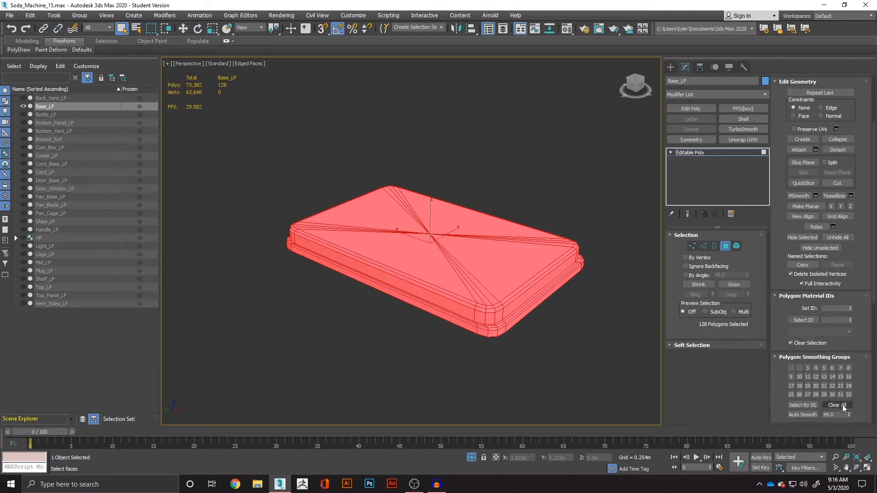
click(557, 362)
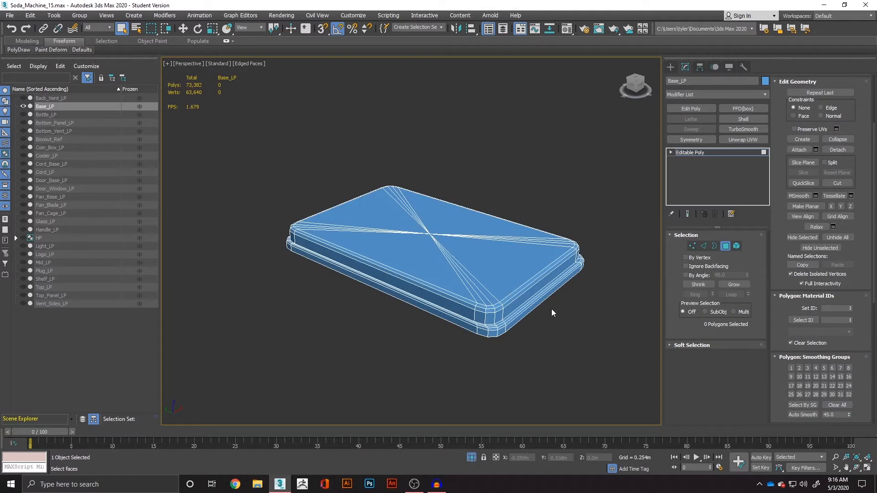
Hide the edged faces and inspect the shading around the base's corners, comparing it with the wireframe edges shown
key(F4)
scroll(461, 324, up, 6)
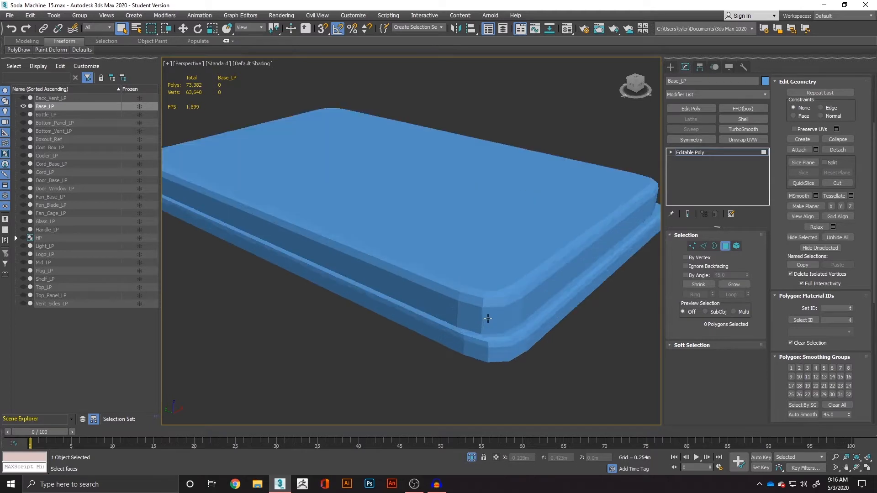
scroll(461, 324, up, 2)
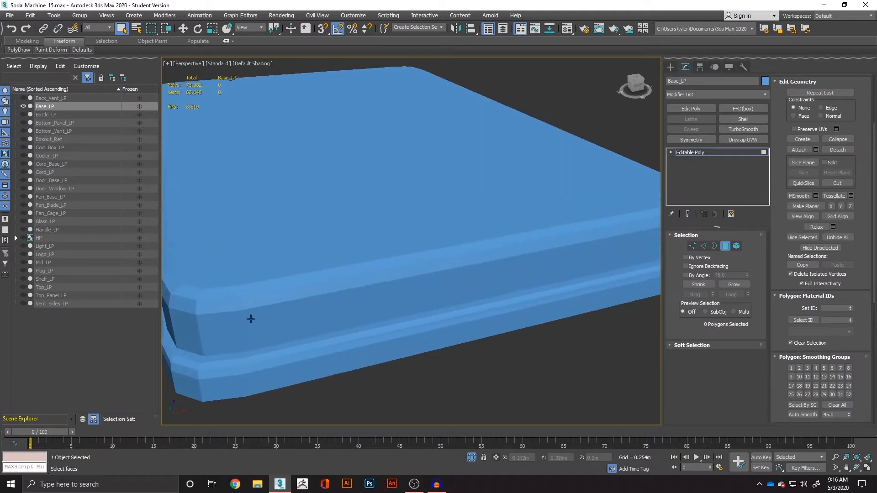
alt+middle_drag(216, 319, 365, 341)
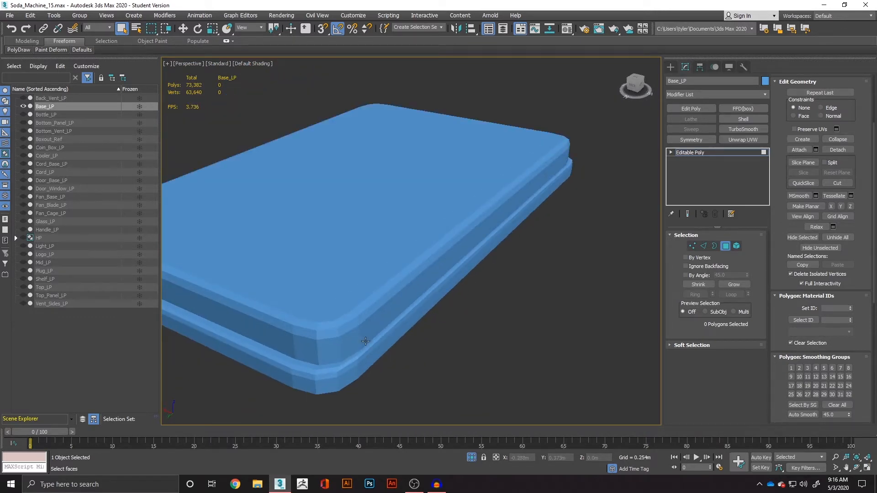
key(F4)
key(F4)
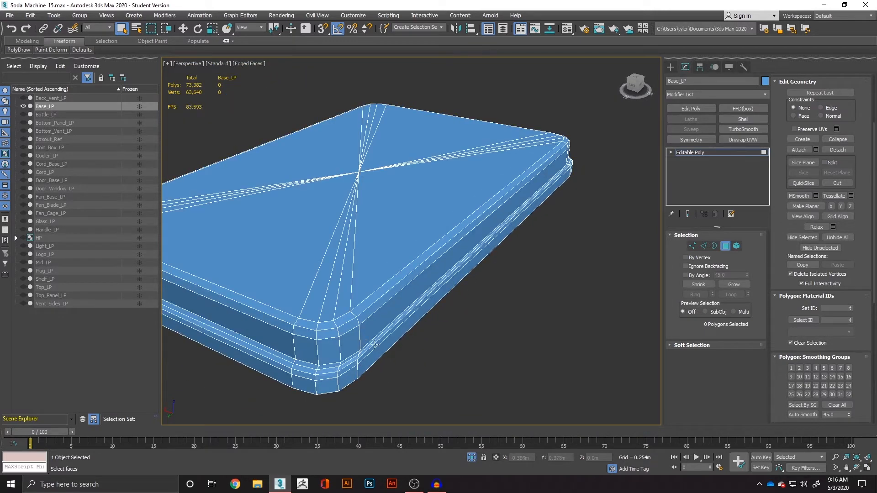
scroll(373, 345, down, 4)
scroll(348, 345, up, 6)
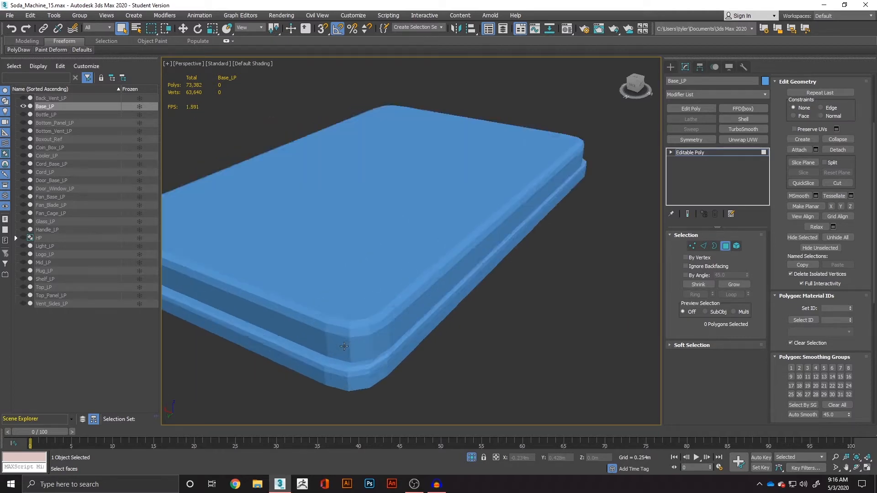
scroll(352, 344, down, 5)
Assign the loop of side polygons around the base's upper tier to smoothing group 1 and deselect them
key(ctrl+a)
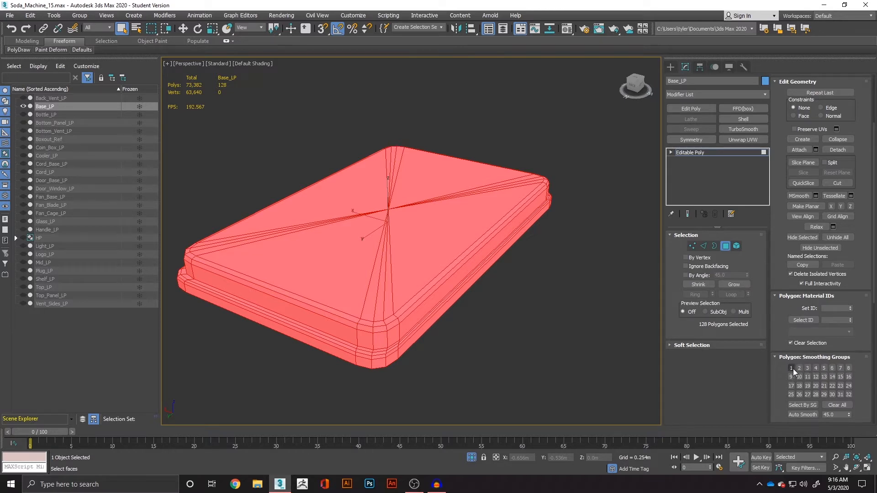
click(532, 317)
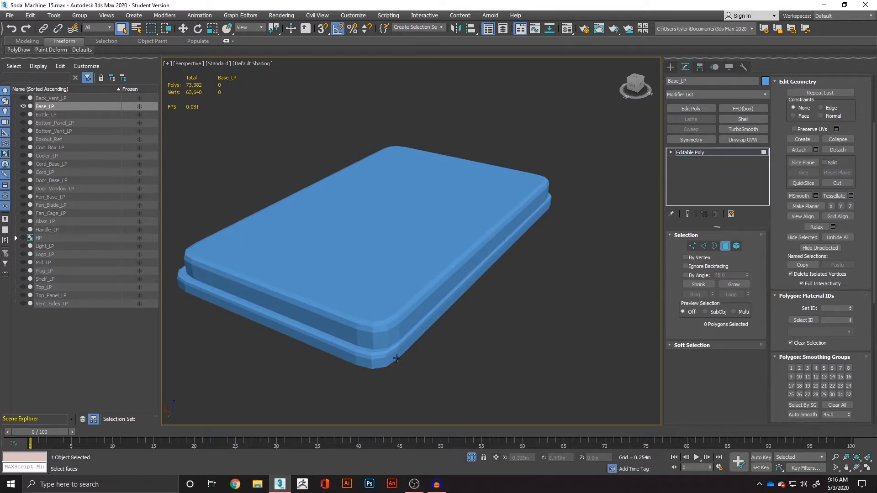
key(ctrl+a)
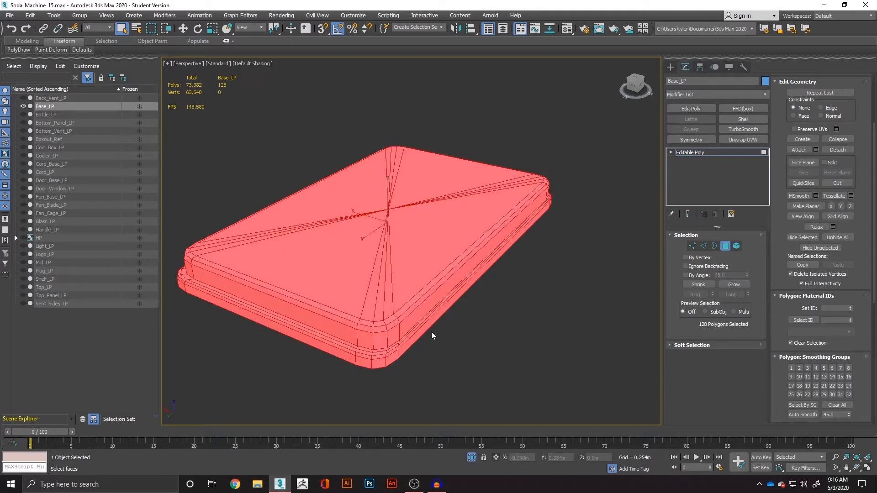
click(399, 329)
shift+click(382, 338)
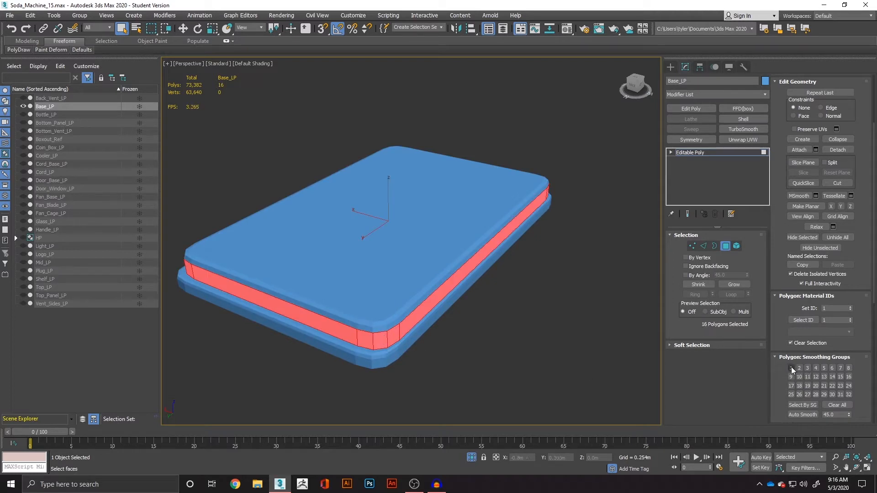
click(431, 374)
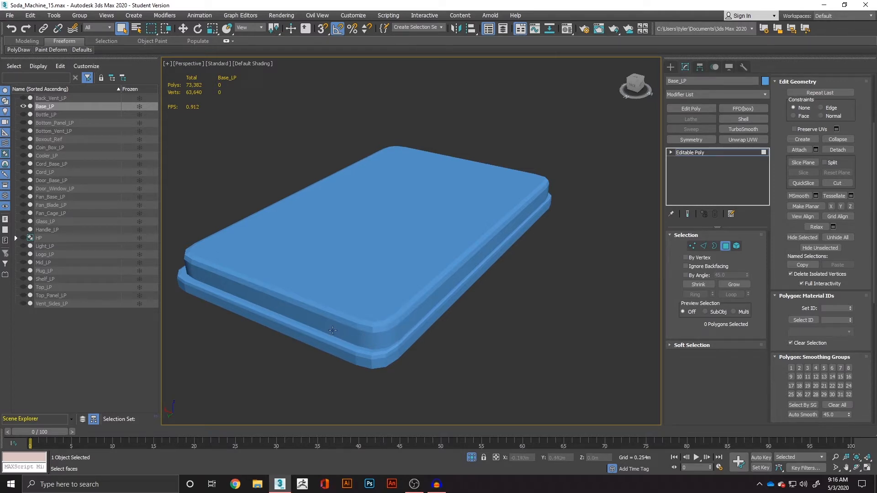
Select all polygons of the base and assign them to smoothing group 1
key(ctrl+a)
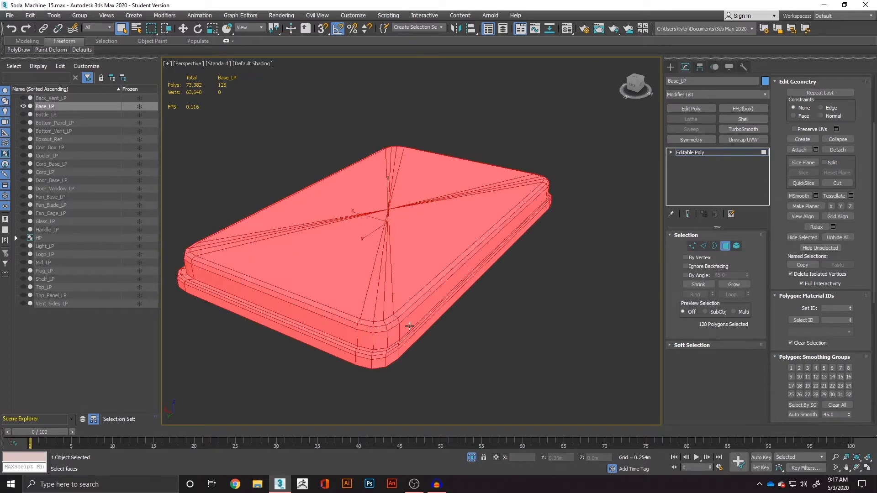
click(791, 368)
click(790, 368)
click(792, 376)
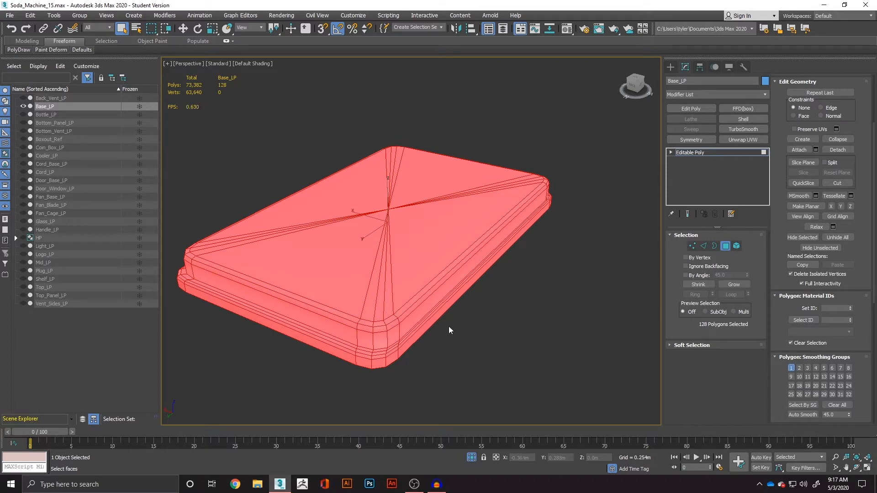
Clear the smoothing groups of all the base's polygons and assign every polygon to smoothing group 1 again
click(458, 336)
mouse_move(404, 364)
alt+middle_down()
mouse_move(427, 390)
mouse_move(475, 364)
mouse_move(480, 352)
mouse_move(397, 378)
alt+middle_up()
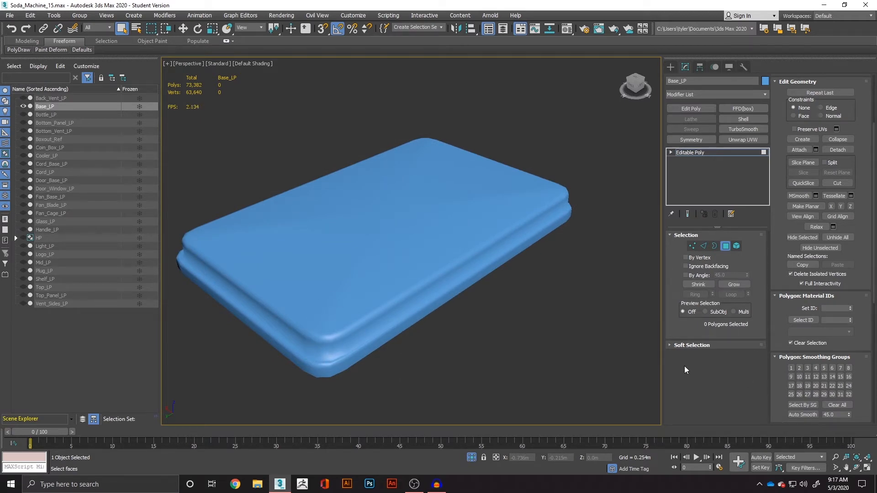
key(ctrl+a)
click(841, 406)
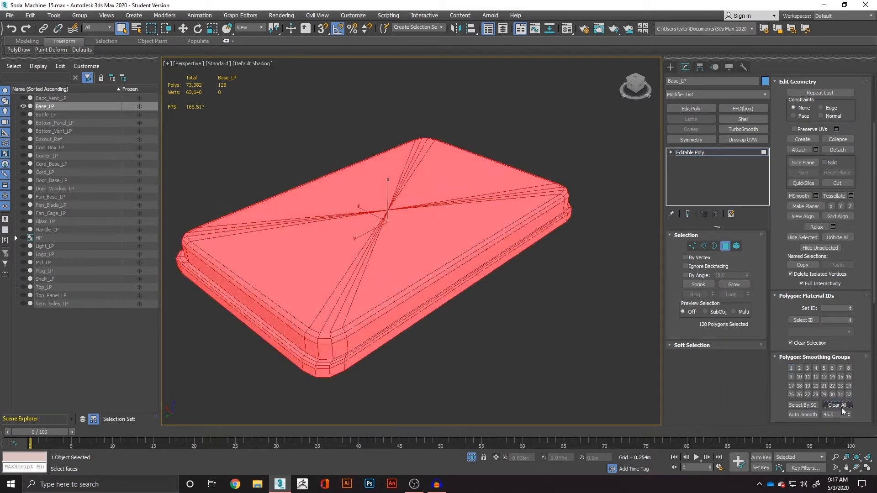
click(791, 368)
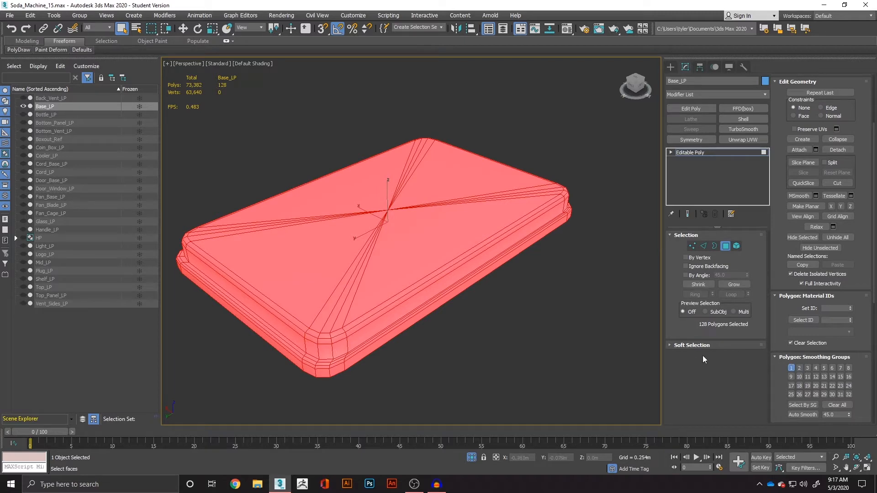
With edged faces shown, assign the two bevel polygon loops around the base's top rim to smoothing group 2, and deselect them
scroll(302, 326, up, 4)
middle_drag(388, 372, 392, 325)
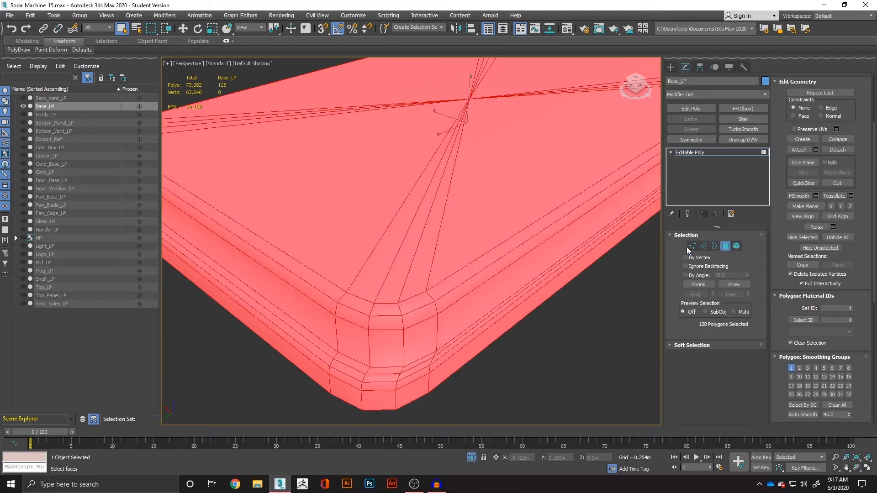
click(396, 309)
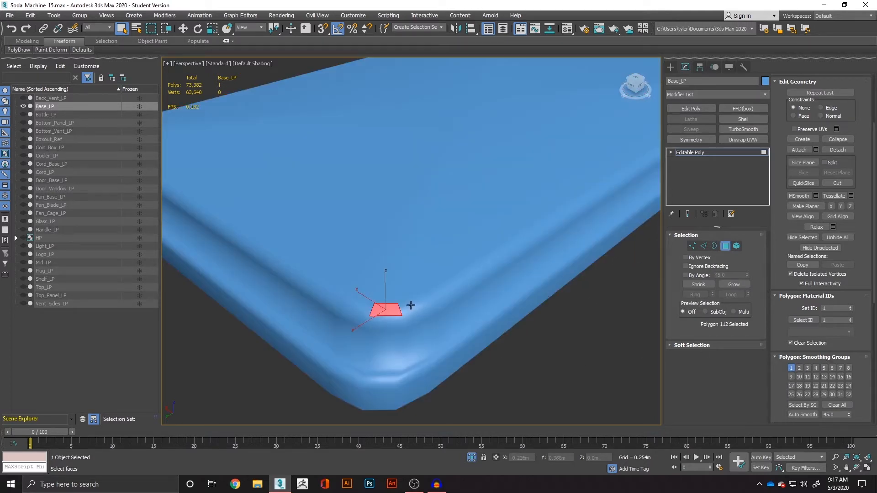
key(F4)
shift+click(423, 302)
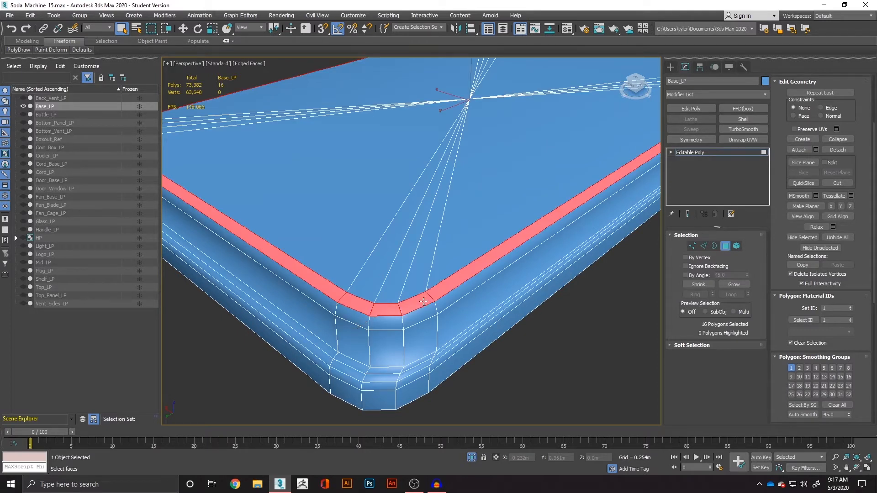
shift+click(437, 302)
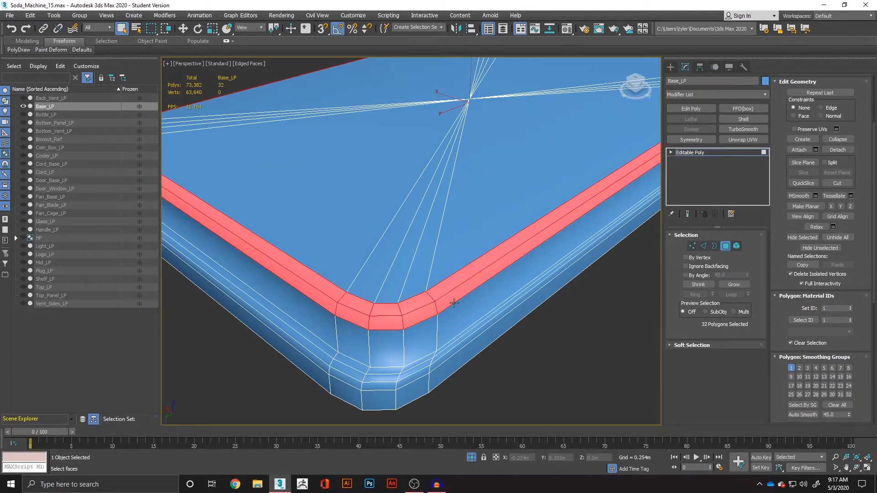
click(799, 368)
click(594, 374)
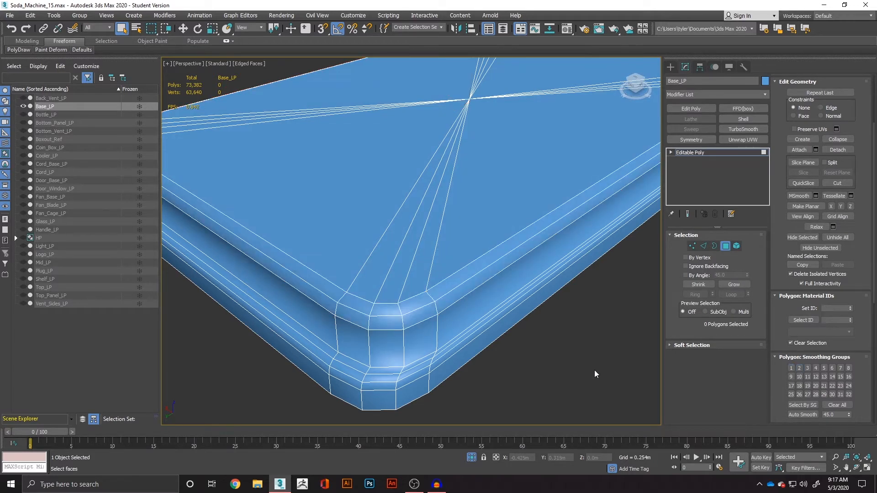
Inspect the shading around the base's rounded corner with the edged faces hidden, and display the edges again
key(F4)
scroll(383, 338, down, 6)
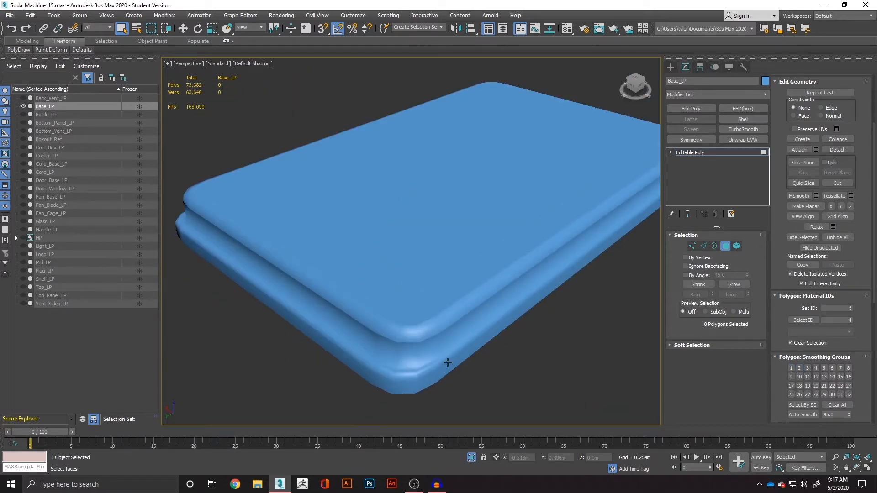
alt+middle_drag(425, 353, 322, 270)
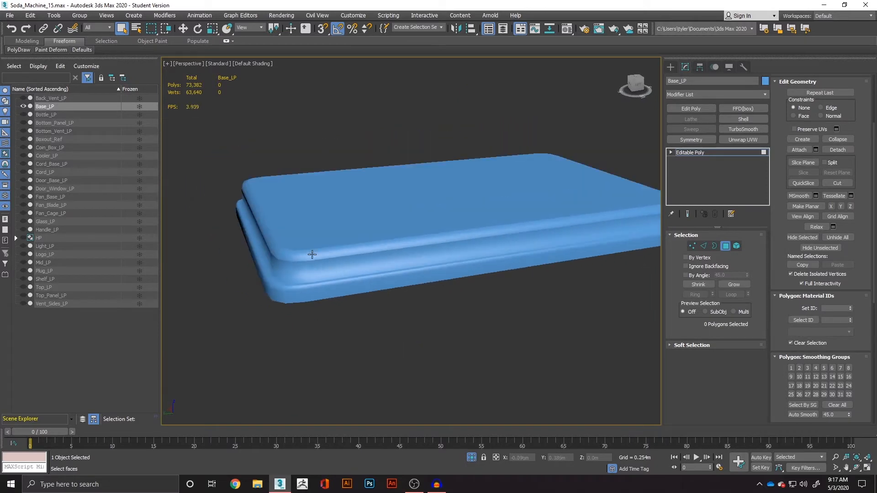
alt+middle_drag(364, 287, 382, 317)
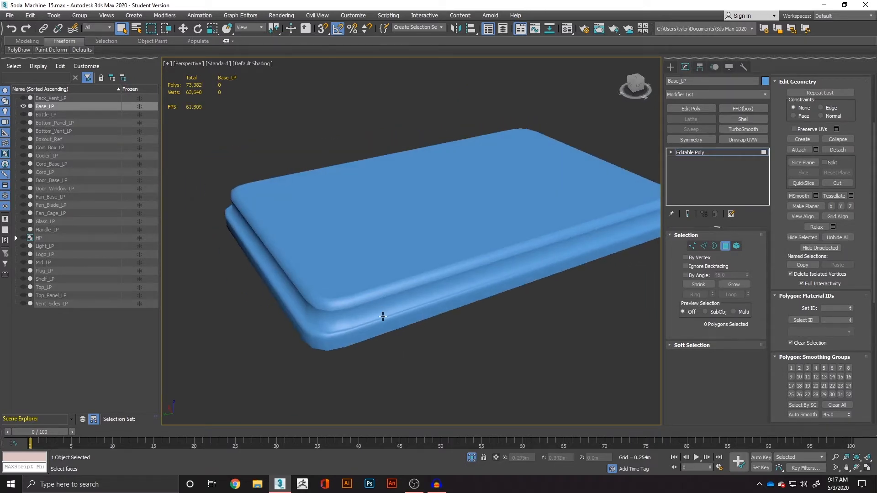
click(375, 318)
click(383, 368)
key(F4)
scroll(357, 347, up, 6)
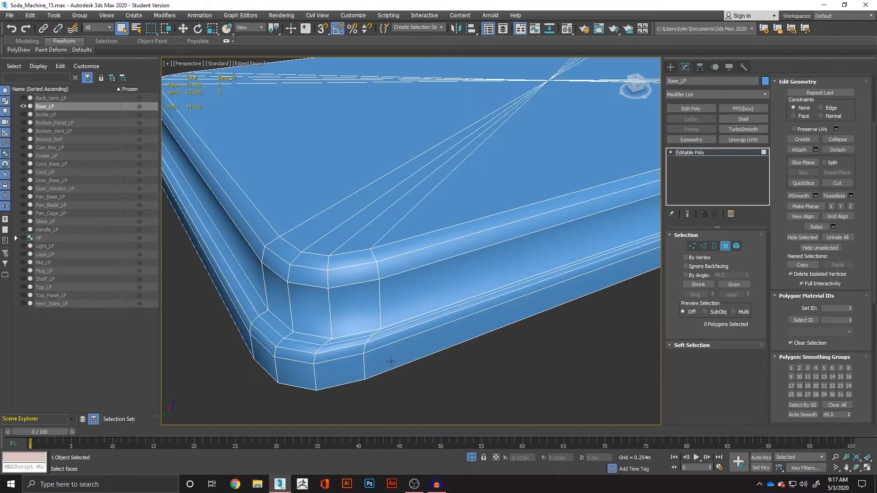
middle_drag(390, 361, 420, 320)
click(427, 354)
shift+click(454, 346)
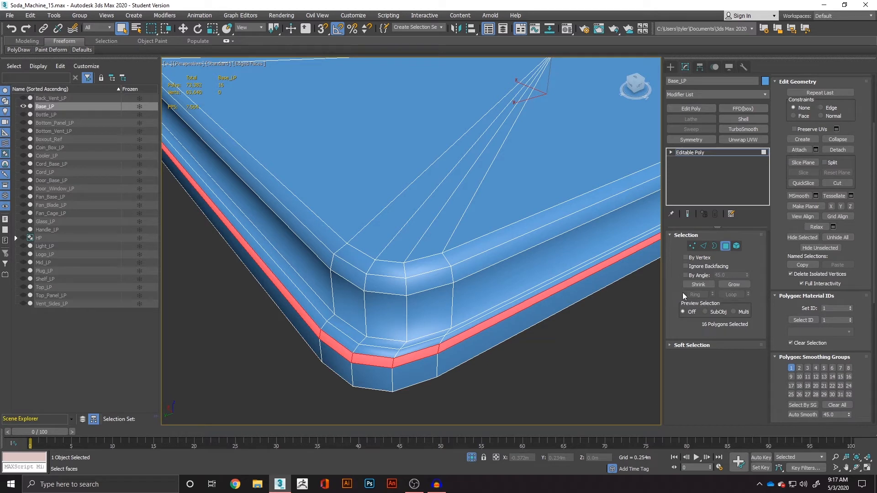
shift+click(413, 347)
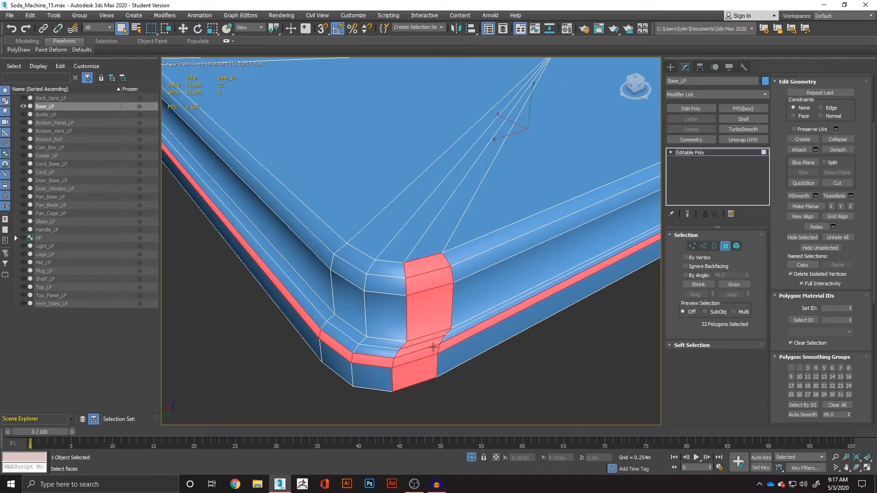
Select the two narrow bevel polygon loops around the rim of the base's lower tier
click(451, 335)
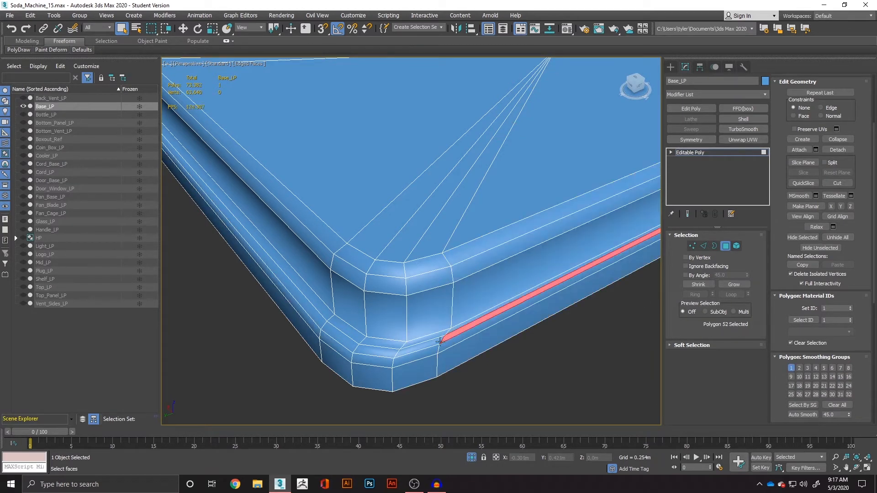
shift+click(424, 345)
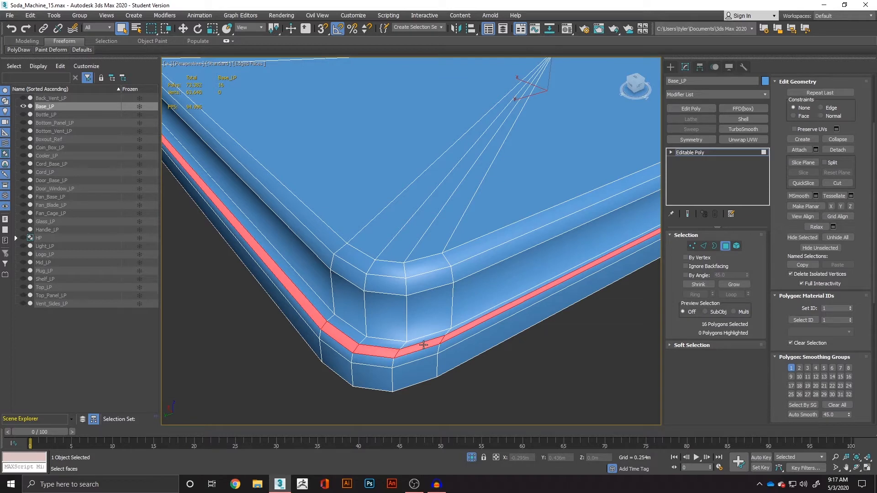
shift+click(459, 340)
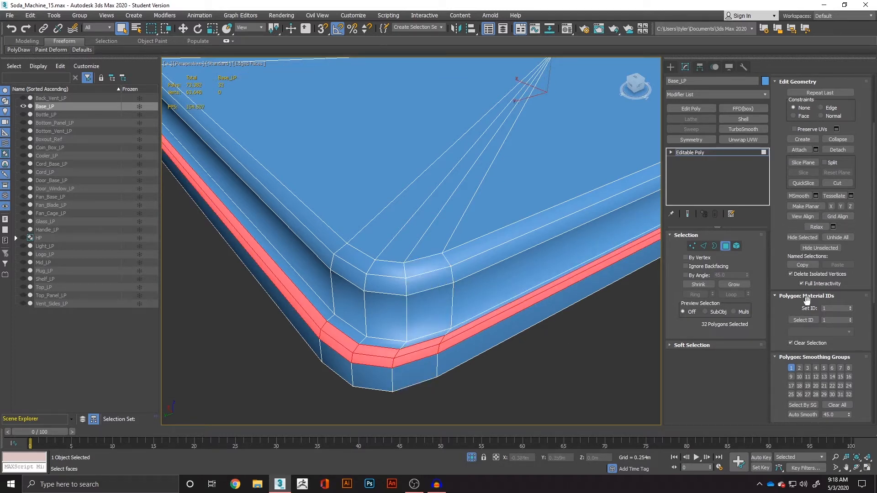
Grow the loop selection and remove the lower tier's vertical side polygons from it, using the Front view
click(739, 285)
alt+click(459, 360)
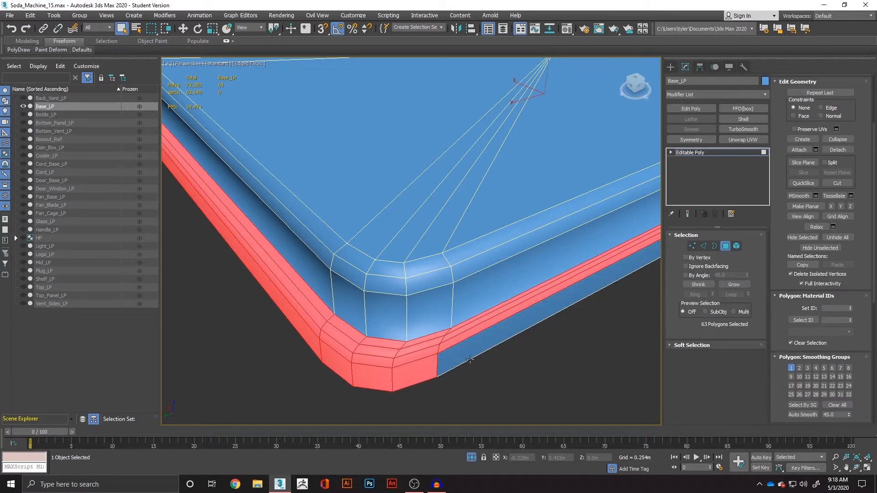
key(f)
key(z)
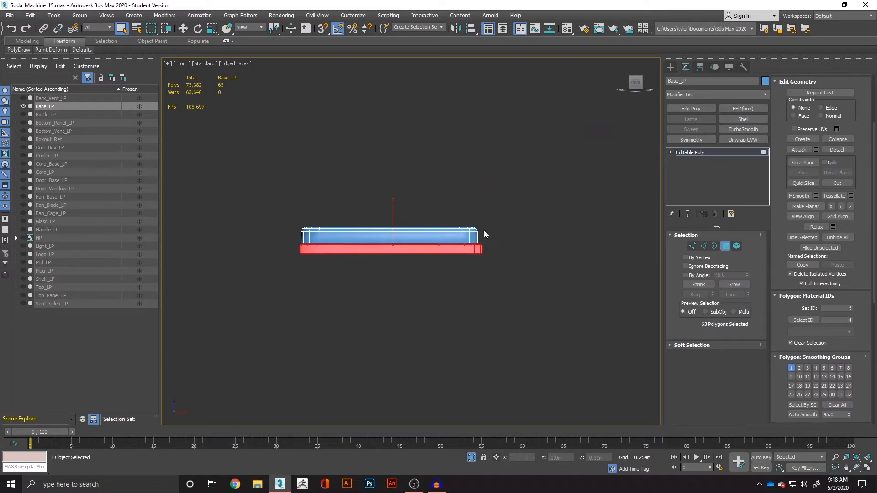
alt+drag(280, 260, 279, 252)
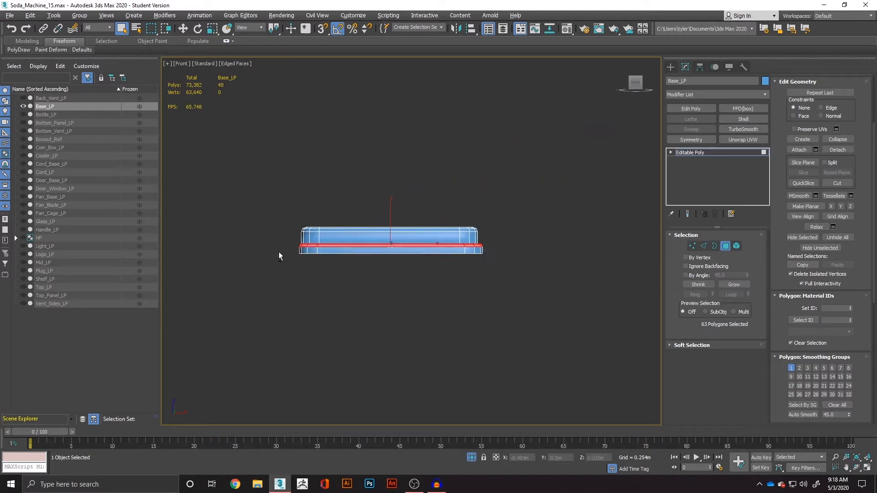
alt+middle_drag(278, 251, 323, 281)
key(p)
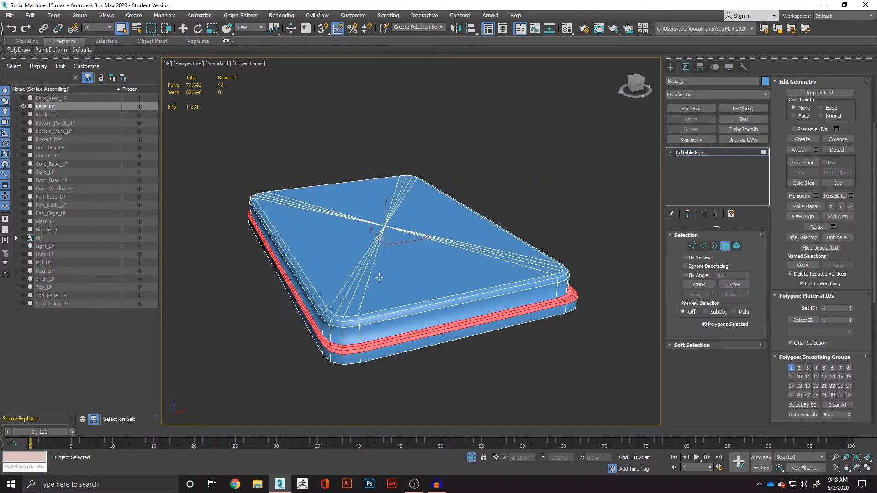
Switch the selected lower-rim polygons from smoothing group 1 to smoothing group 2, and deselect them
scroll(445, 361, up, 3)
alt+middle_drag(445, 361, 419, 369)
scroll(419, 370, down, 3)
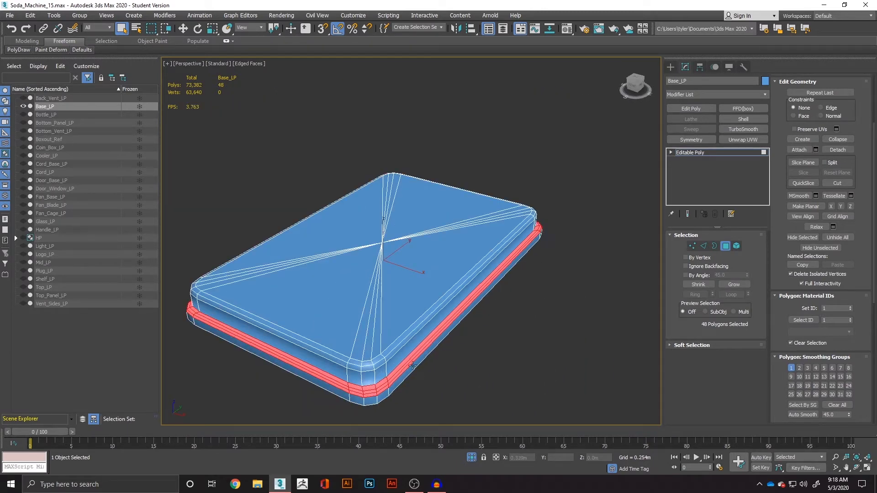
click(792, 368)
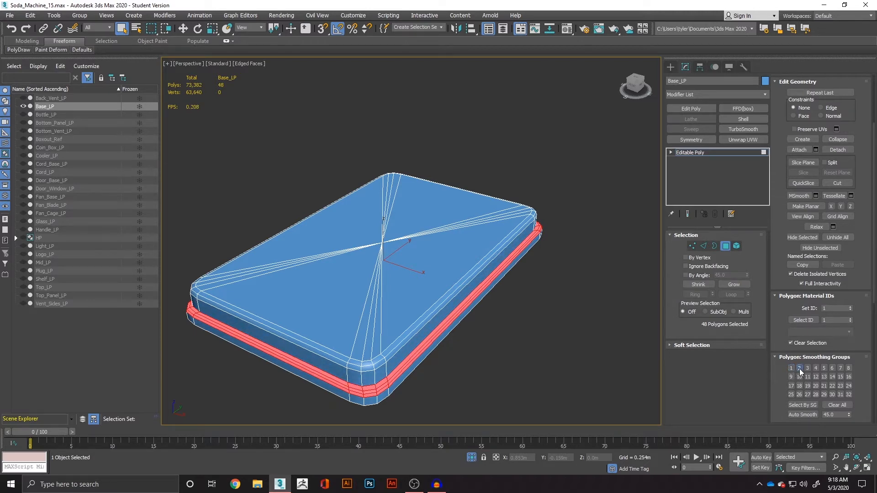
click(477, 382)
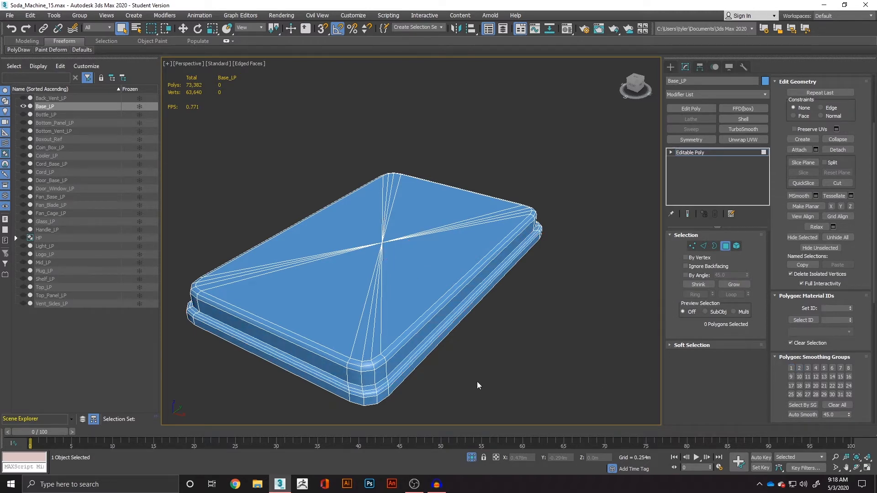
Hide the edged faces and check the base's shading along both tiers
mouse_move(362, 382)
alt+middle_down()
mouse_move(349, 391)
mouse_move(347, 376)
mouse_move(465, 379)
mouse_move(388, 387)
mouse_move(347, 379)
mouse_move(402, 369)
alt+middle_up()
key(F4)
scroll(339, 374, down, 3)
scroll(402, 381, up, 2)
scroll(428, 385, down, 1)
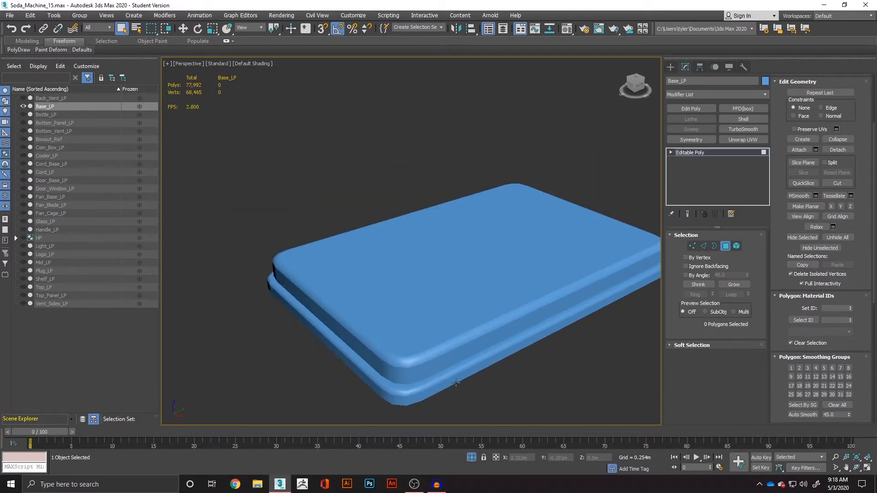
middle_drag(525, 368, 430, 375)
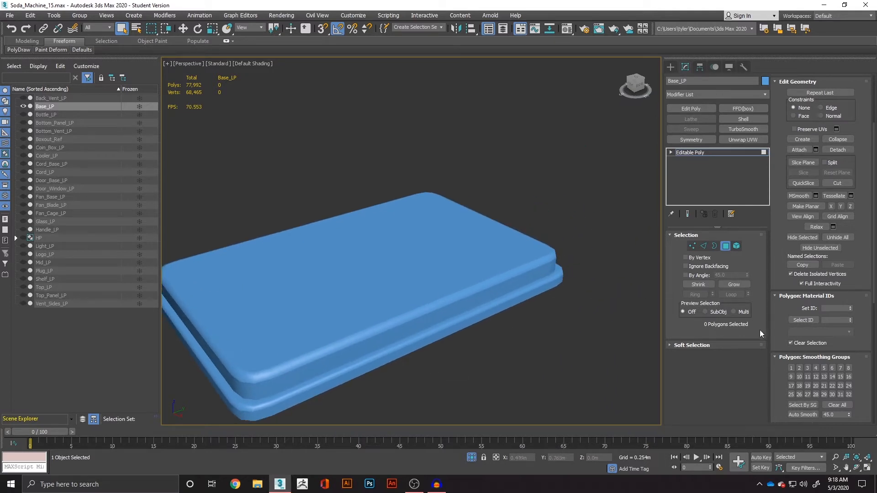
scroll(471, 290, down, 2)
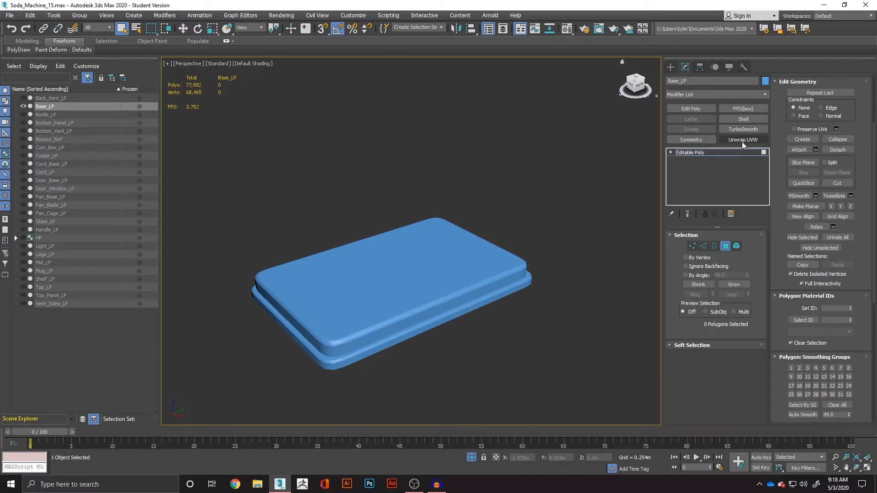
Leave polygon editing, select the whole base, and apply an Unwrap UVW modifier to it
click(726, 247)
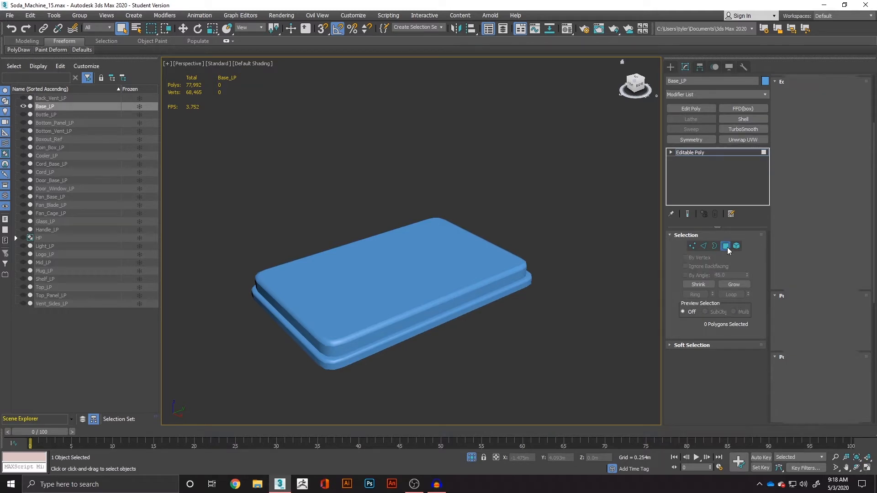
drag(412, 316, 412, 316)
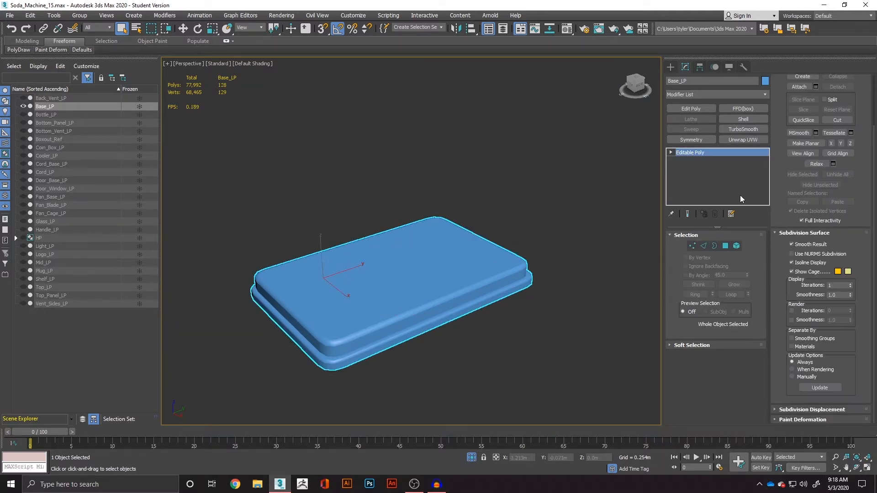
click(741, 140)
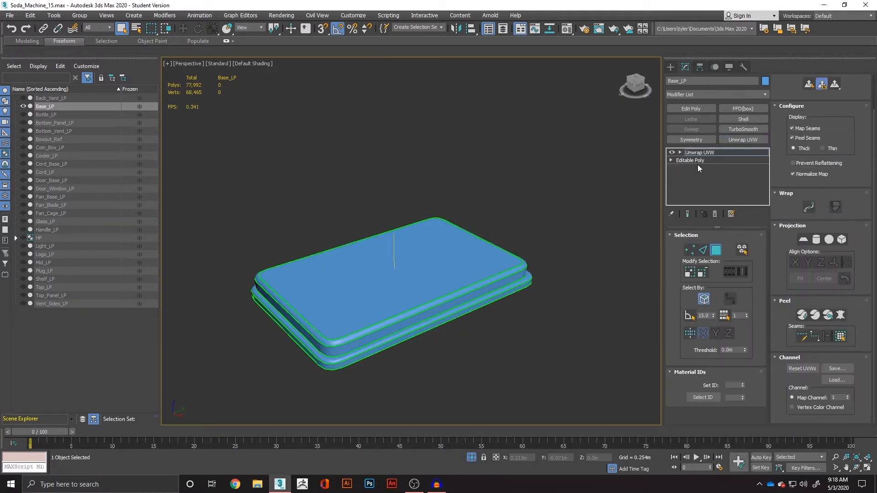
Open the base's UVs for editing, select all faces, and unwrap them into a packed layout filling the UV tile
click(801, 316)
key(ctrl+a)
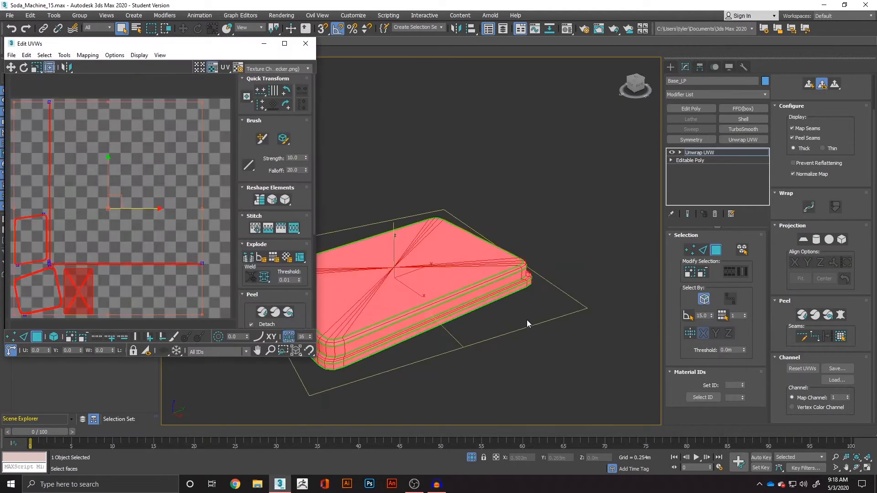
click(267, 312)
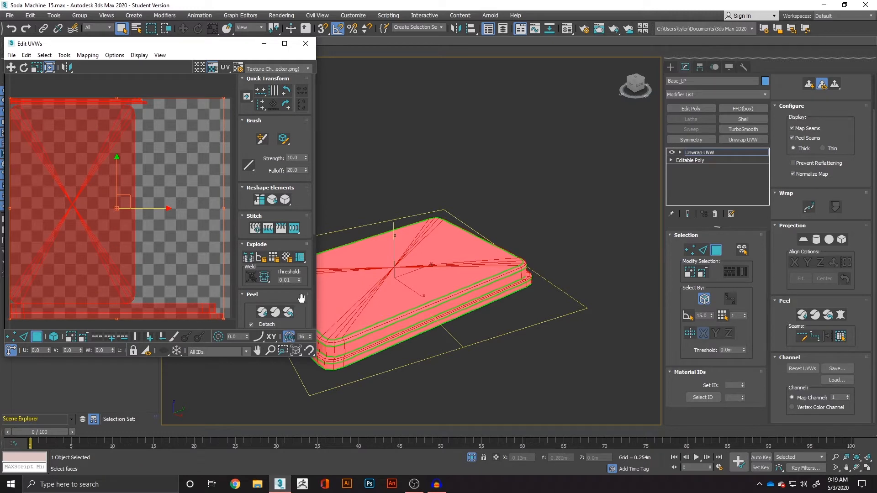
Display the CheckerPattern texture on the base and examine it up close at the rounded corner
middle_drag(354, 342, 450, 338)
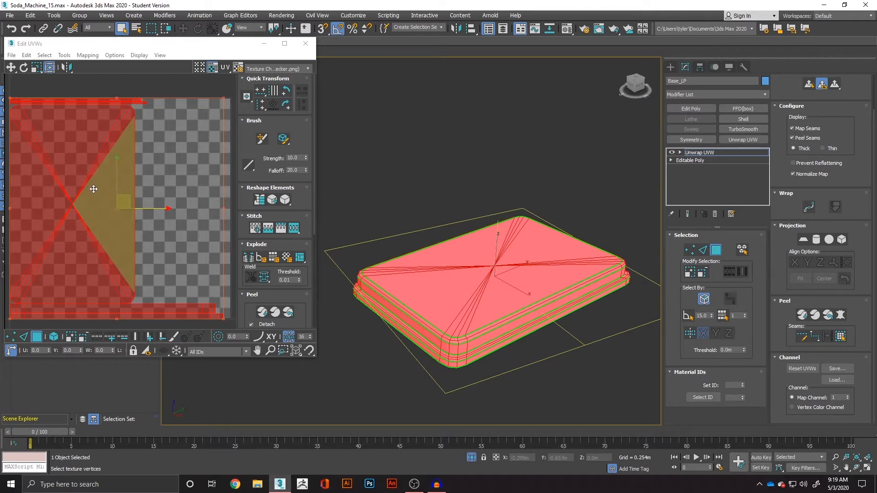
click(279, 69)
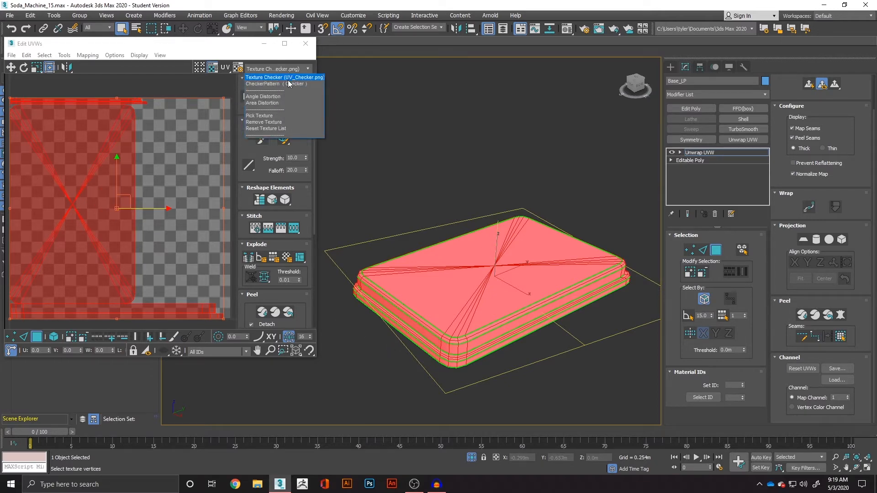
click(288, 84)
scroll(441, 346, up, 5)
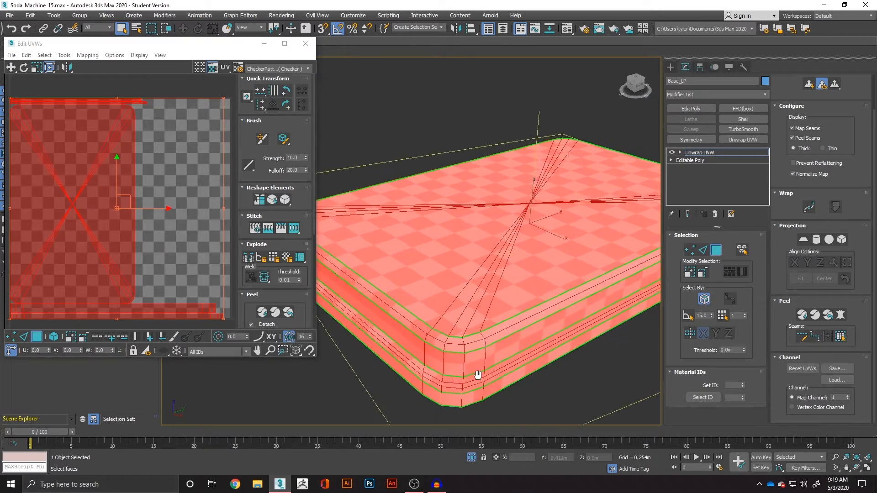
Select the whole UV shell of the base's top surface and move it outside the UV tile, beside its left edge
scroll(504, 381, down, 2)
click(538, 392)
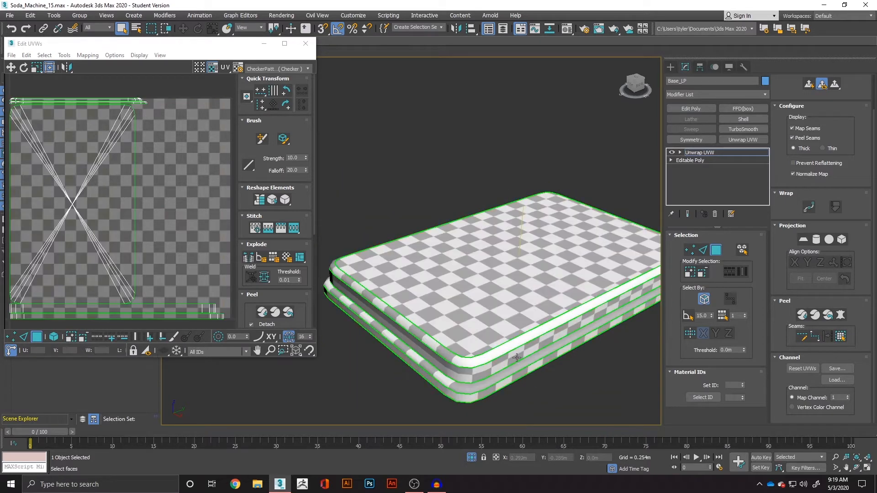
click(481, 295)
click(528, 293)
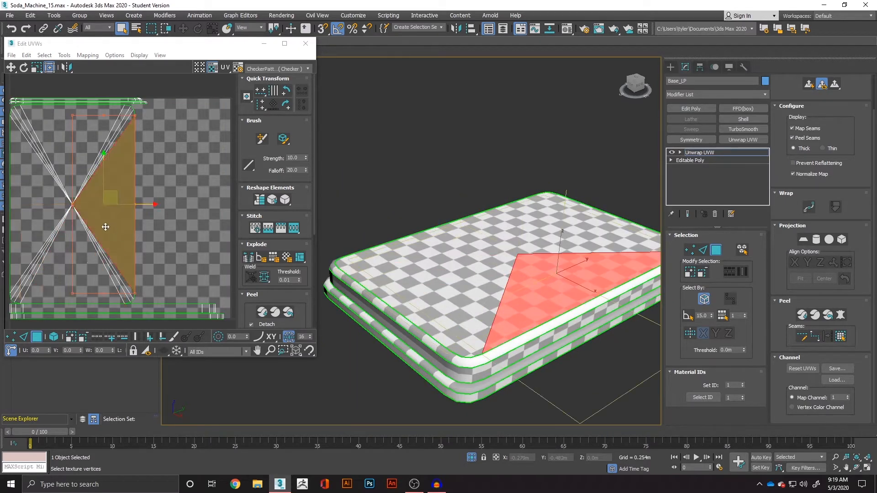
click(54, 338)
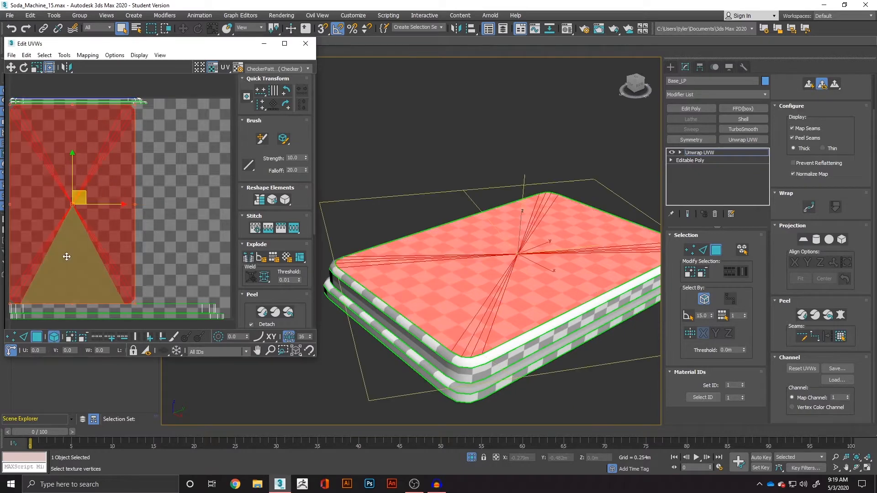
scroll(477, 373, down, 1)
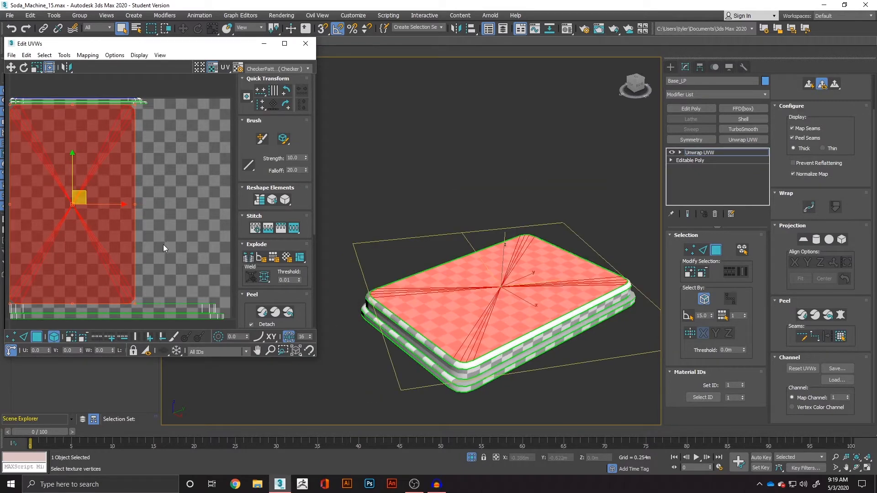
scroll(162, 244, down, 3)
drag(150, 223, 66, 222)
click(515, 407)
Break the UVs along one vertical edge by the rounded corner on each of the base's two side bands
scroll(489, 382, up, 2)
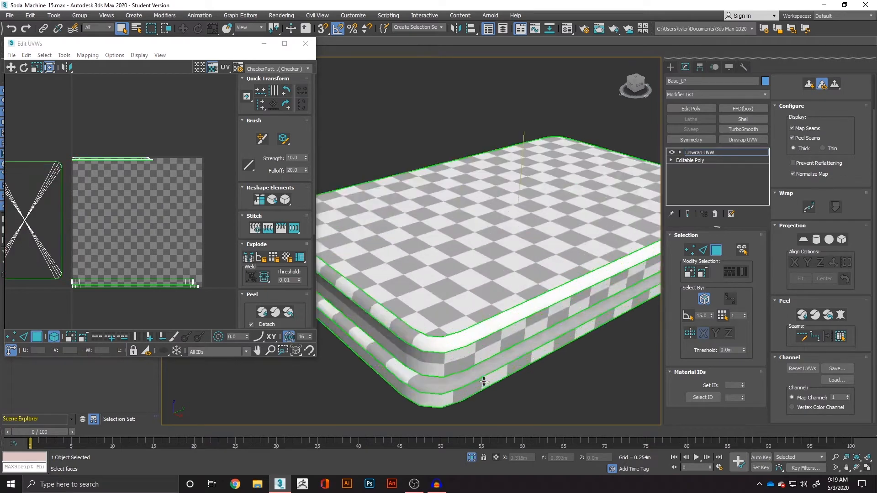
alt+middle_drag(489, 382, 477, 327)
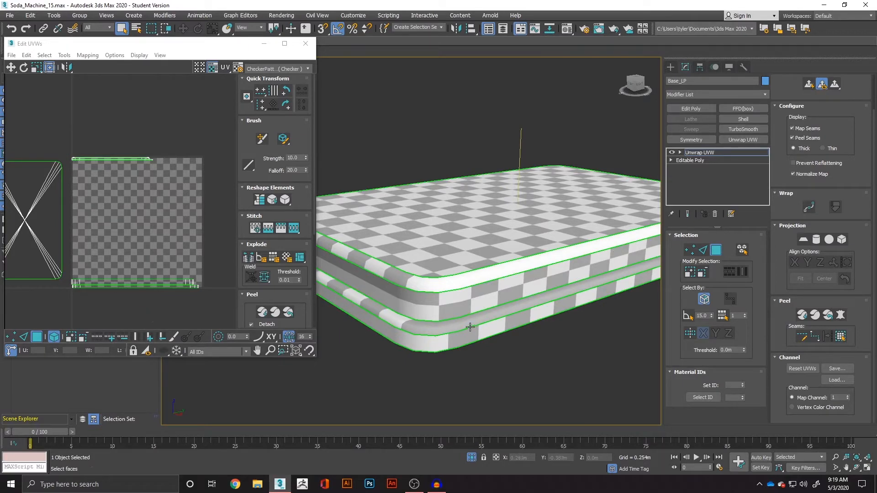
alt+middle_drag(470, 326, 493, 322)
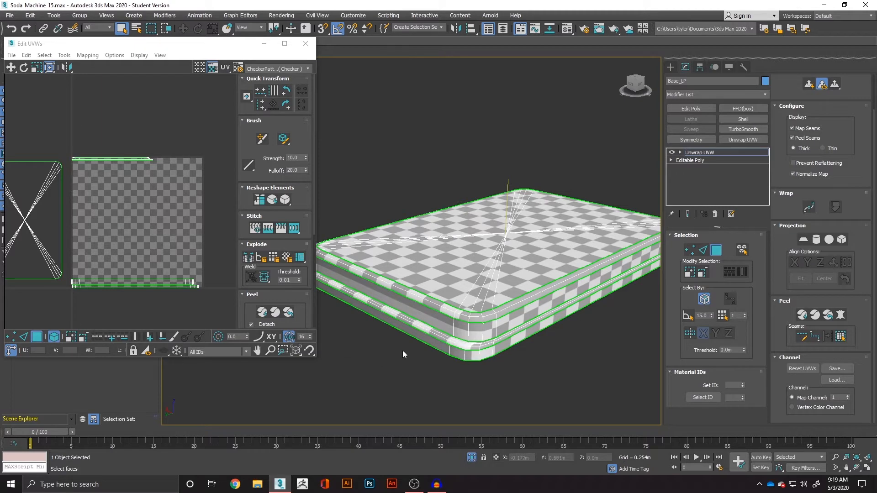
scroll(480, 344, up, 4)
scroll(540, 318, down, 3)
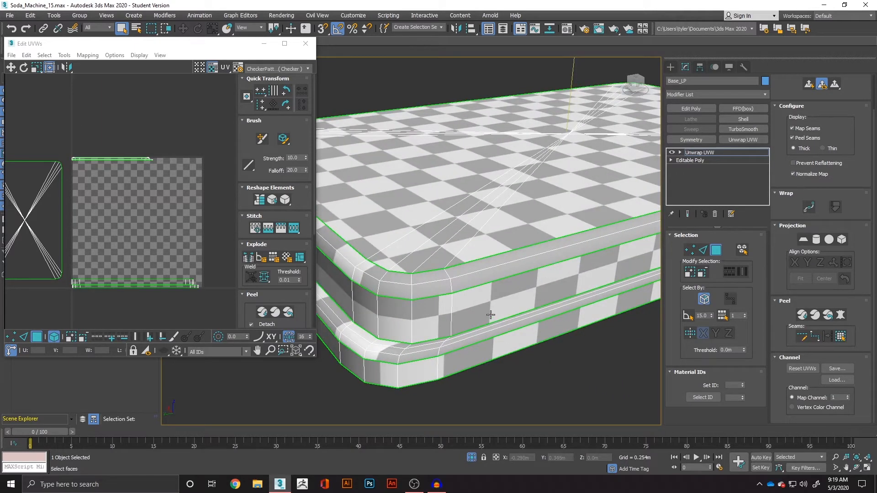
key(2)
click(447, 304)
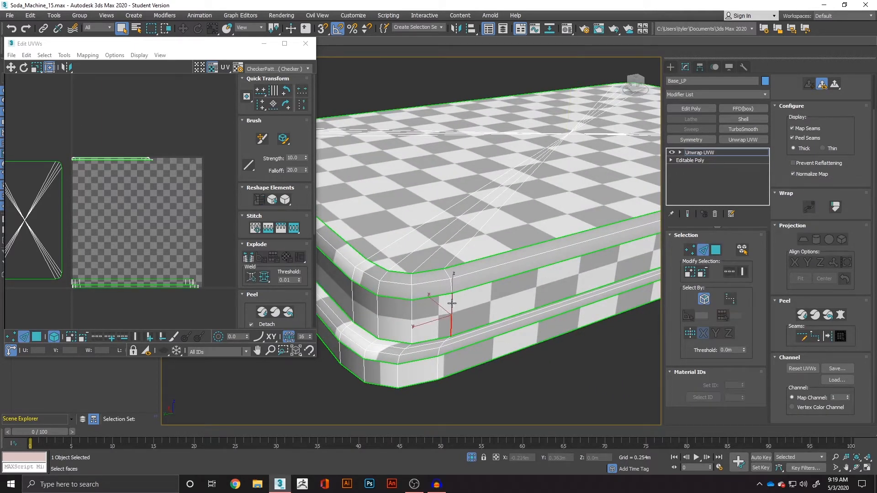
ctrl+click(437, 367)
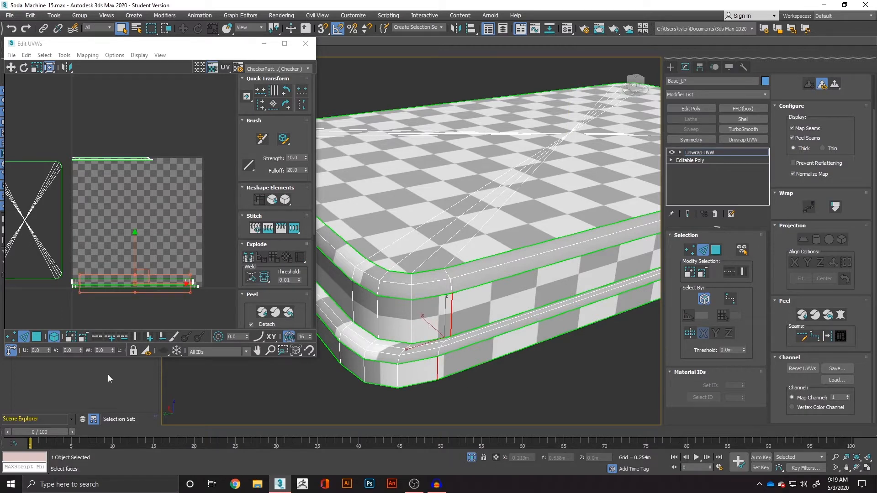
click(248, 257)
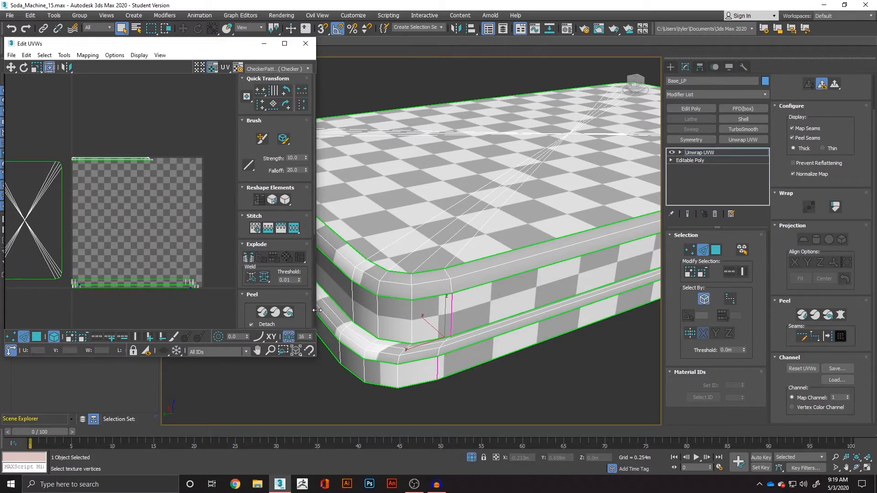
Select the upper side band's full UV shell and try to straighten it into an even strip
click(37, 337)
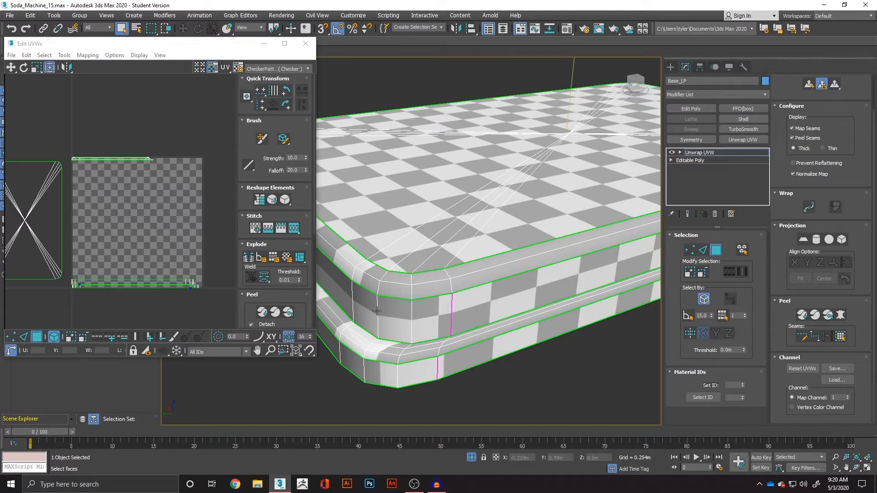
click(78, 281)
scroll(68, 270, up, 8)
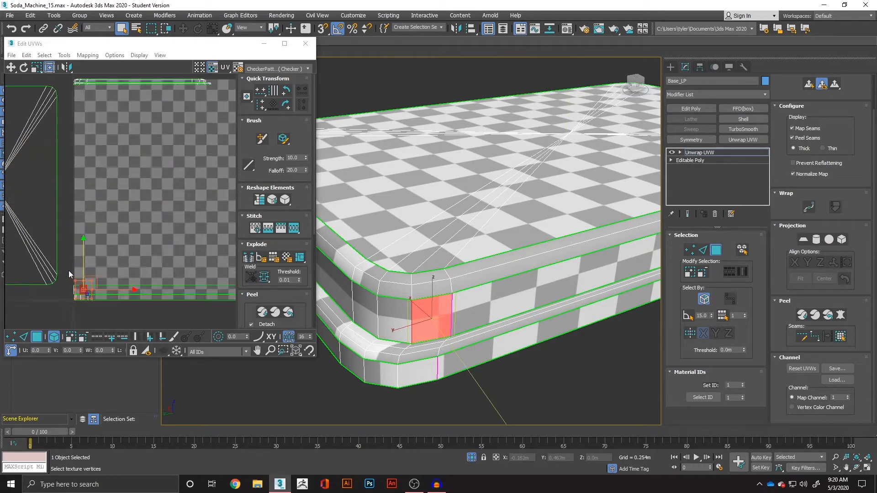
double_click(120, 294)
scroll(125, 286, down, 6)
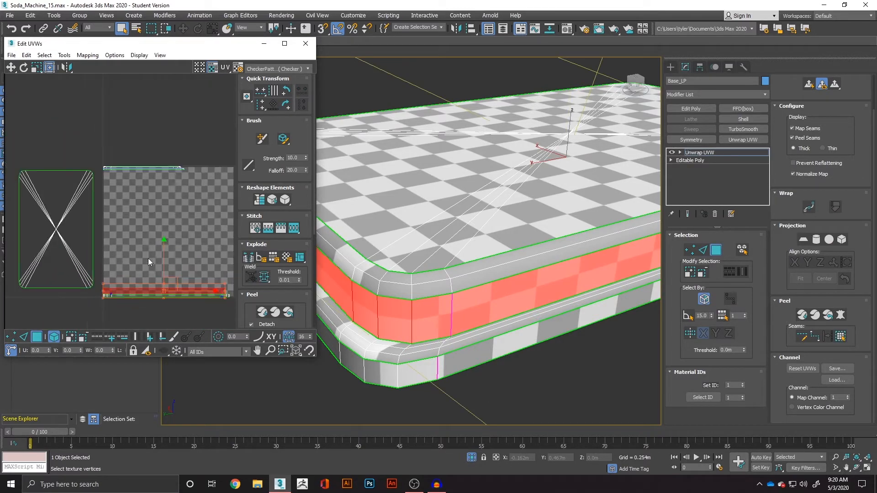
middle_drag(150, 220, 123, 228)
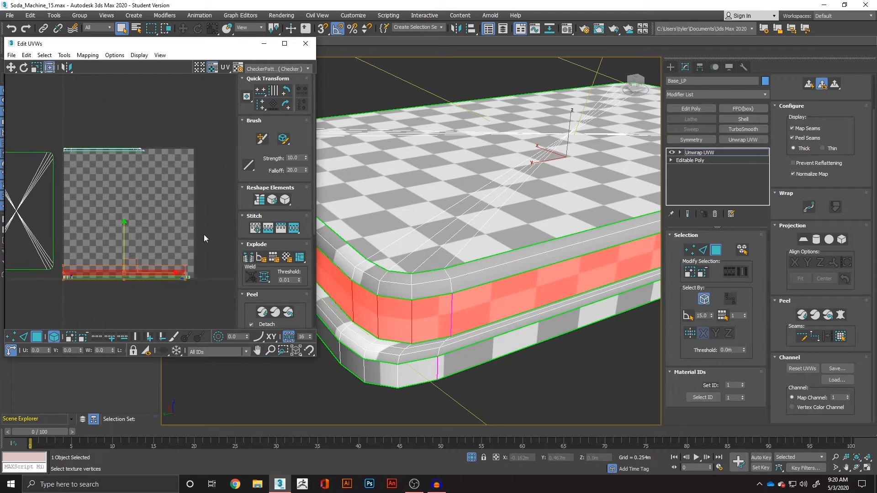
click(260, 199)
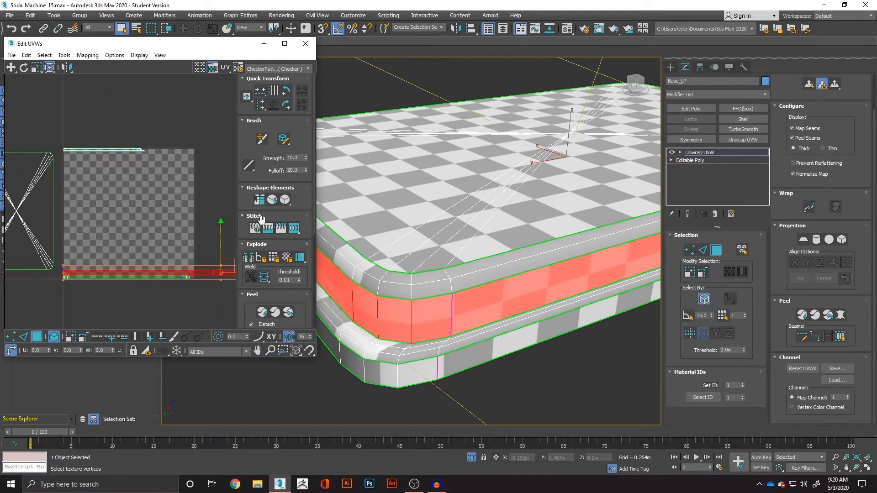
scroll(388, 317, down, 3)
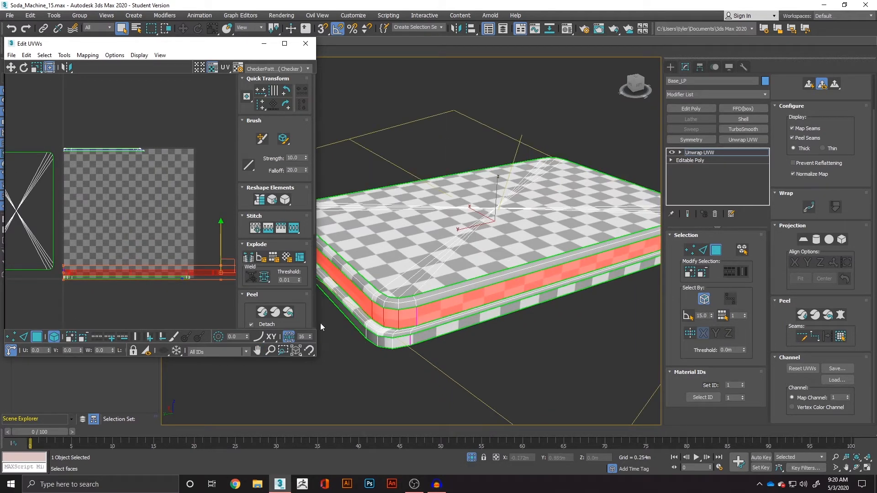
Try to straighten the lower side band's UV shell and check the checker pattern around the base
alt+middle_drag(319, 322, 488, 283)
click(161, 278)
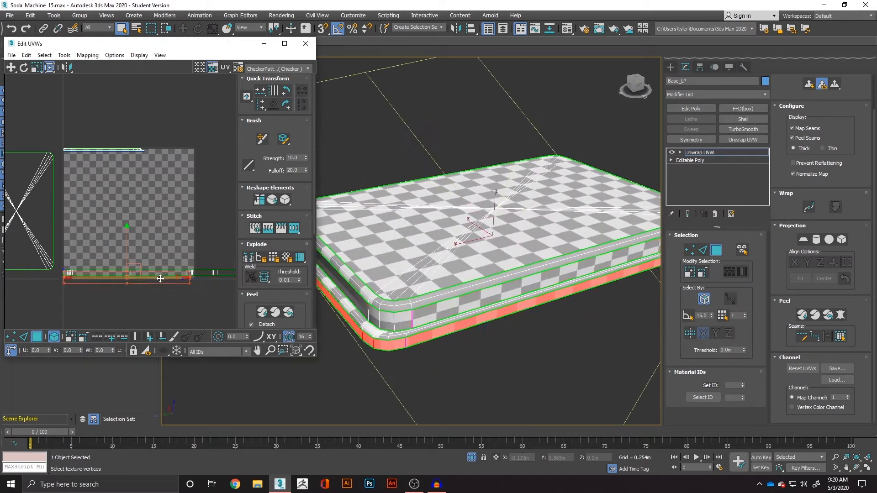
click(259, 201)
scroll(447, 340, down, 4)
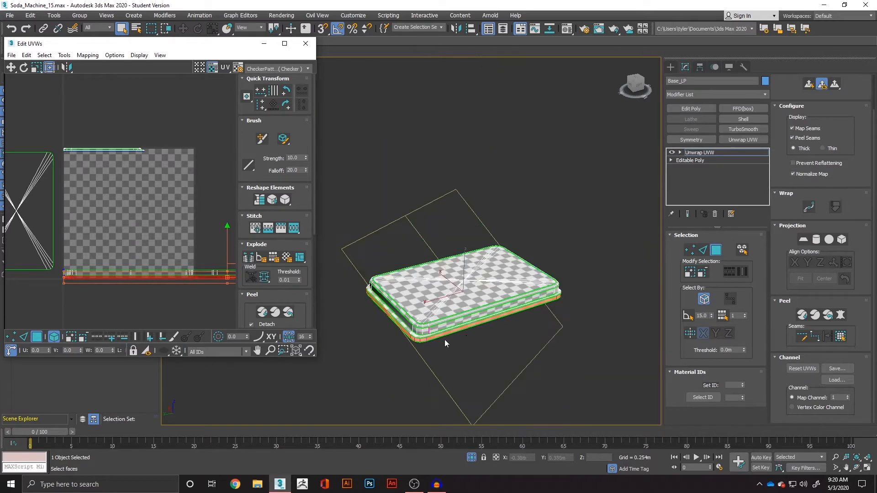
alt+middle_drag(446, 343, 412, 315)
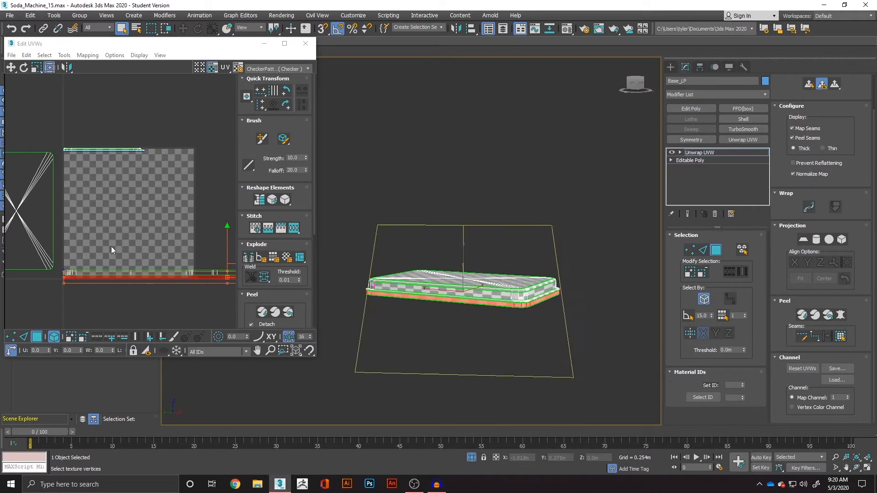
Select both side-band UV shells and relax them by polygon angles with 100 iterations and an amount of 0.1
drag(111, 247, 150, 300)
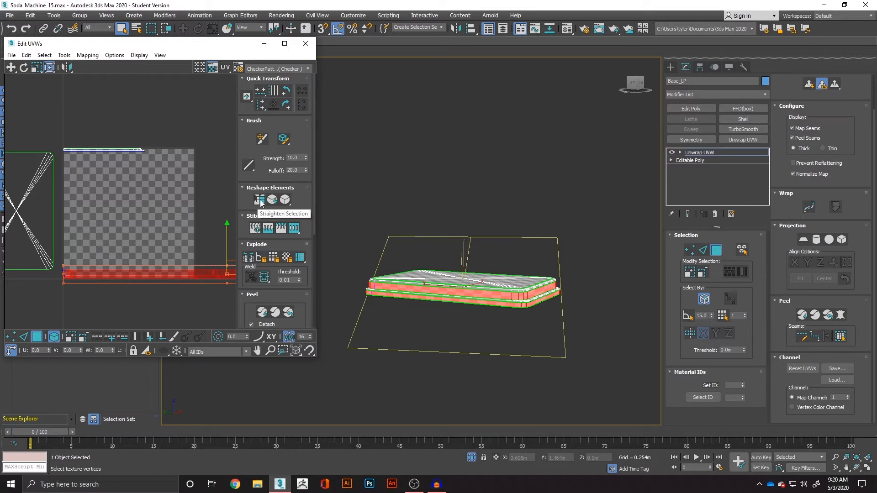
alt+middle_drag(415, 335, 477, 339)
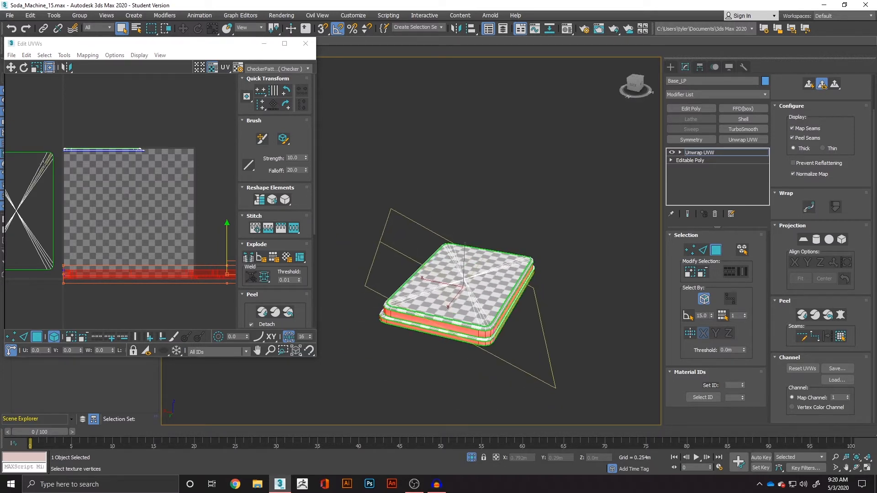
click(64, 54)
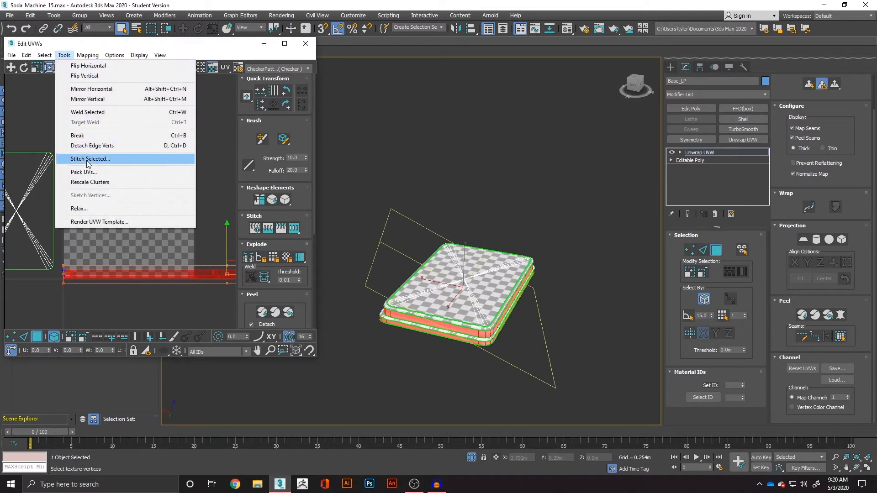
click(80, 208)
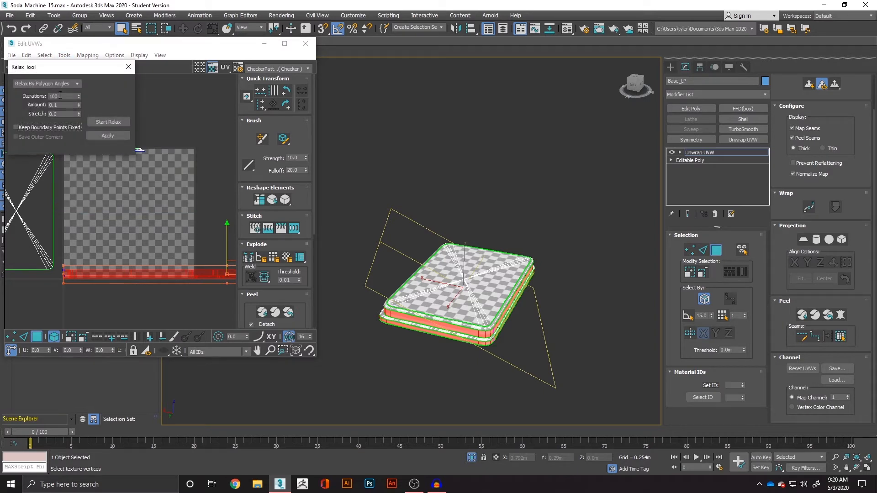
click(108, 122)
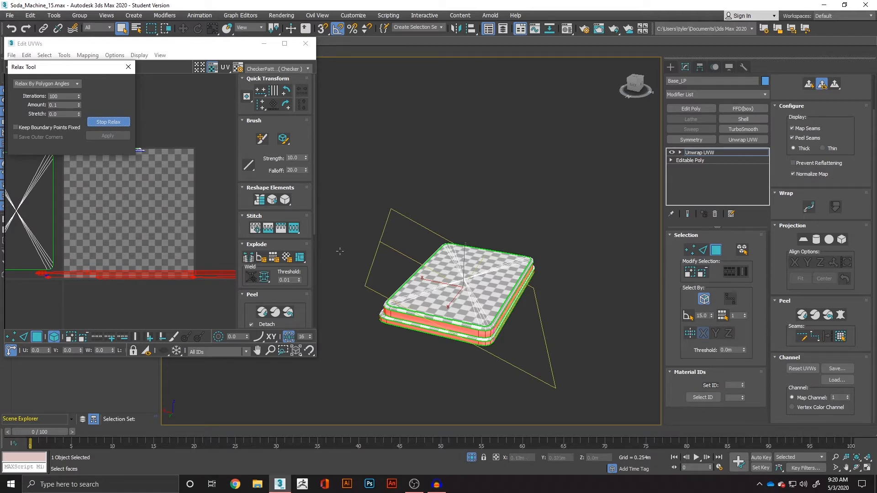
click(109, 122)
key(z)
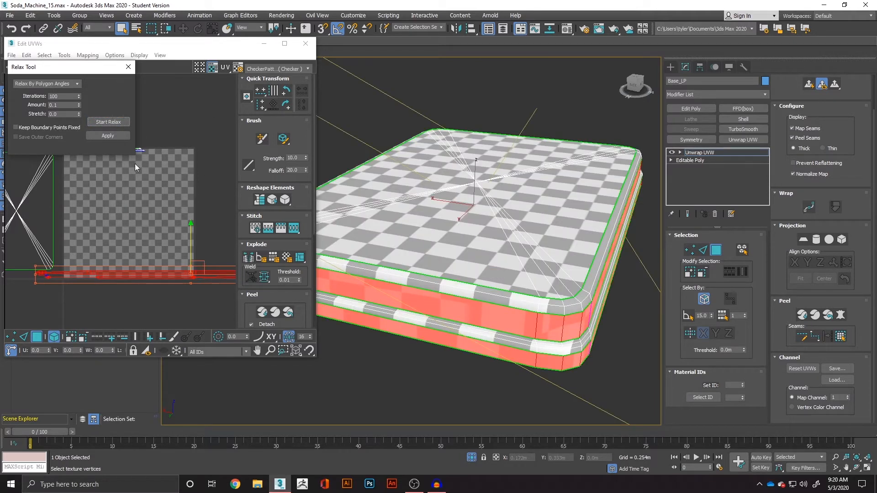
Try to straighten both relaxed side-band shells, check the checker pattern at the corners, and close the Relax Tool
click(259, 200)
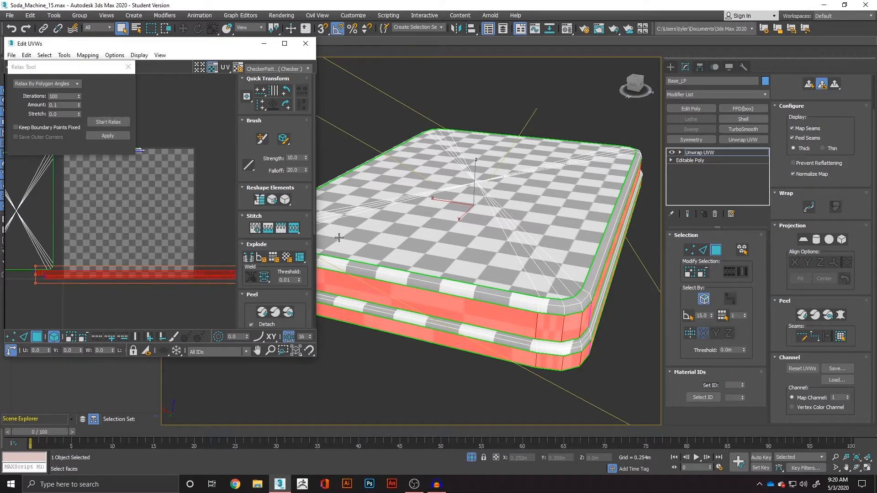
alt+middle_drag(594, 311, 392, 302)
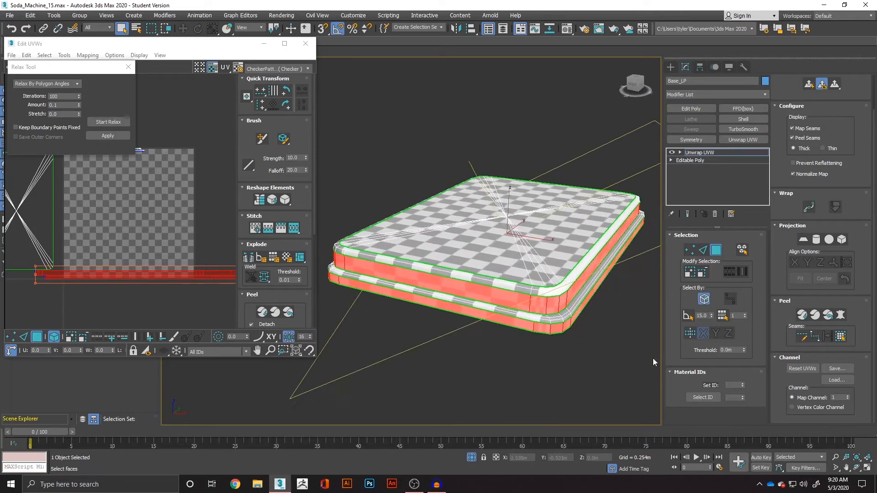
click(155, 237)
click(128, 67)
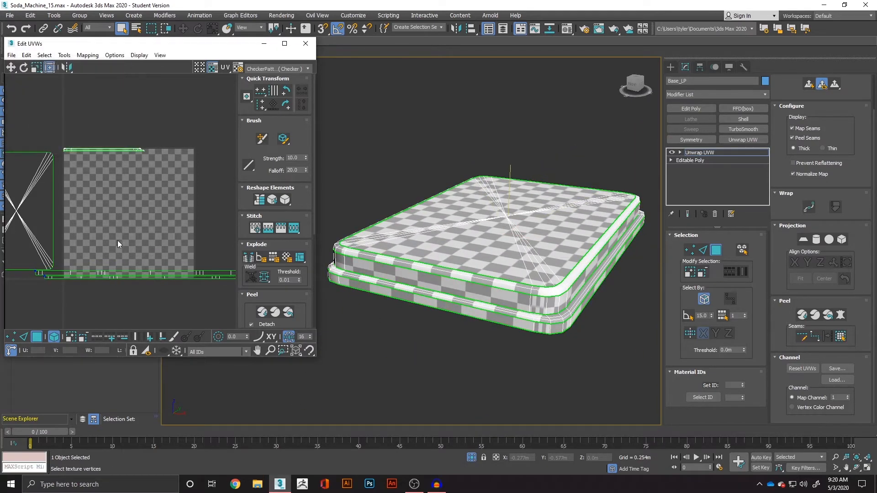
Quick Peel the upper side band's UV shell and the lower side band's UV shell, one after the other
click(158, 276)
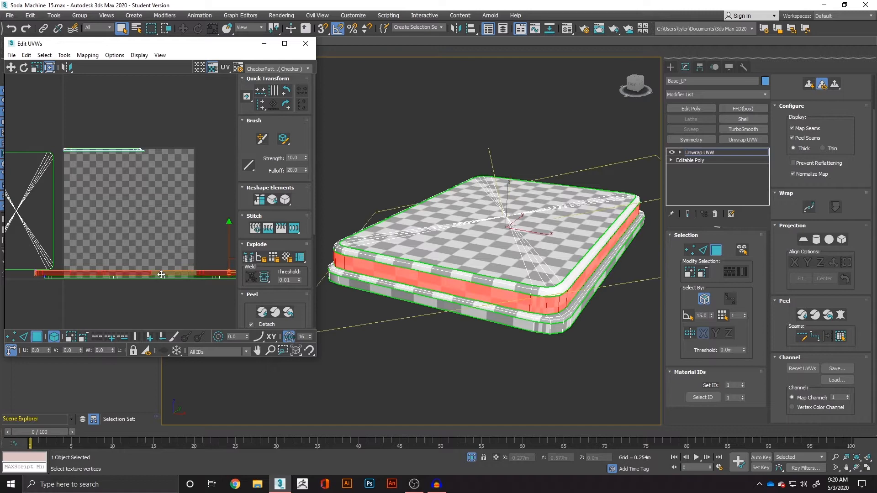
click(262, 313)
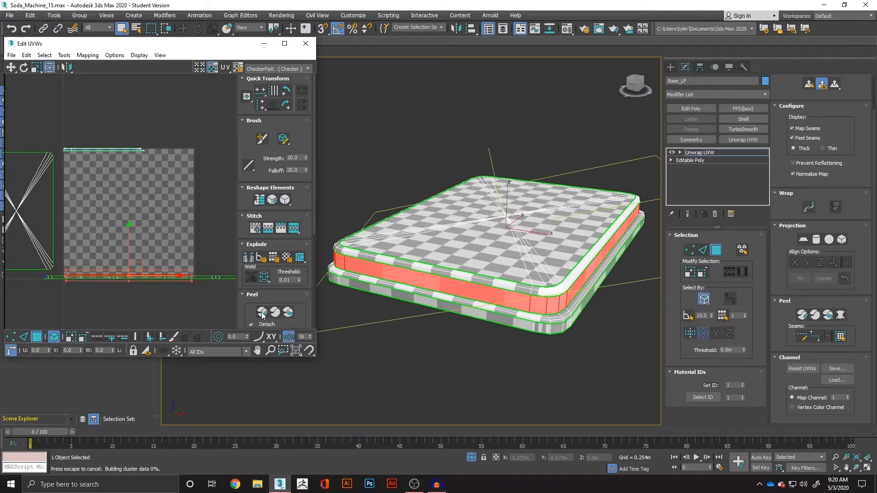
alt+middle_drag(361, 274, 310, 291)
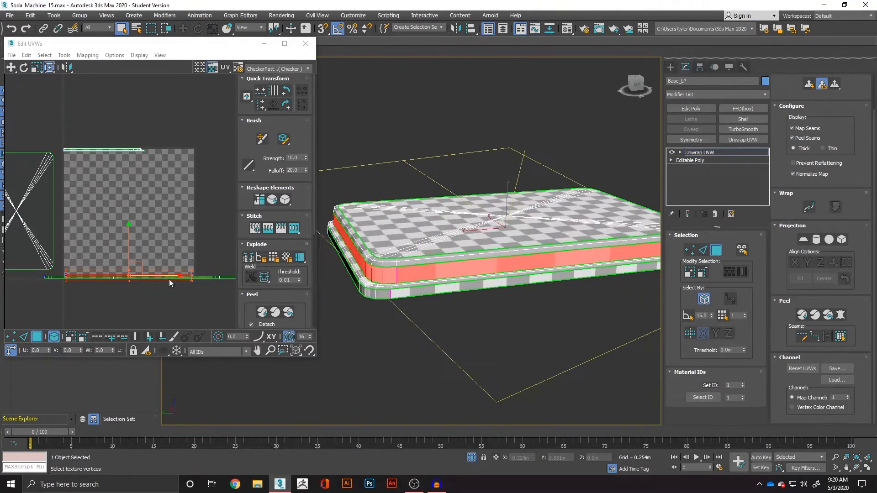
click(59, 279)
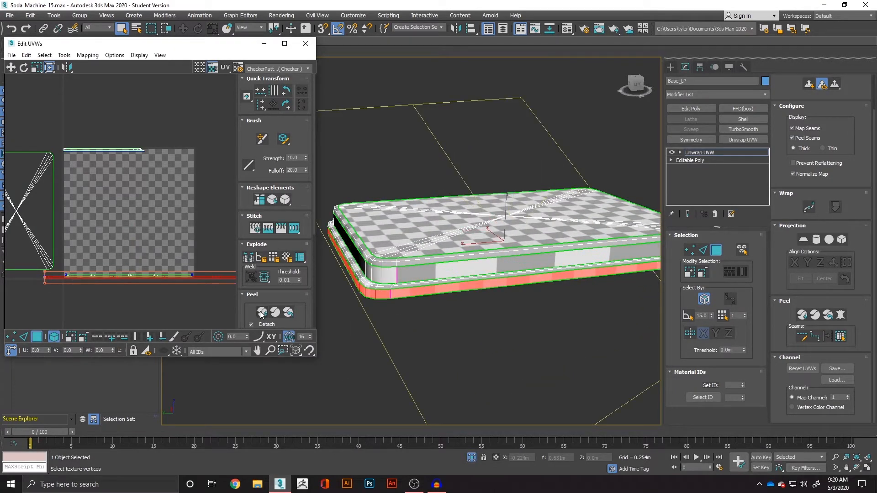
alt+middle_drag(440, 306, 543, 336)
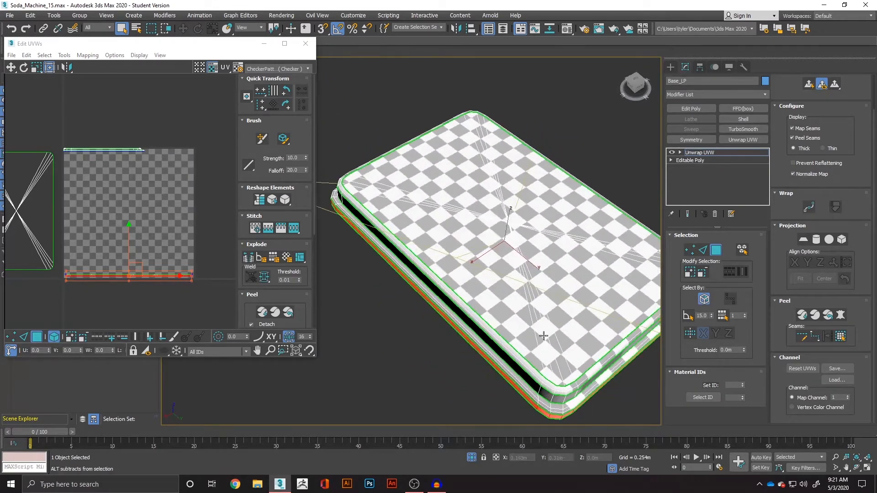
Select the upper and lower bevel loops' UV shells and apply a planar projection to both
drag(109, 139, 125, 169)
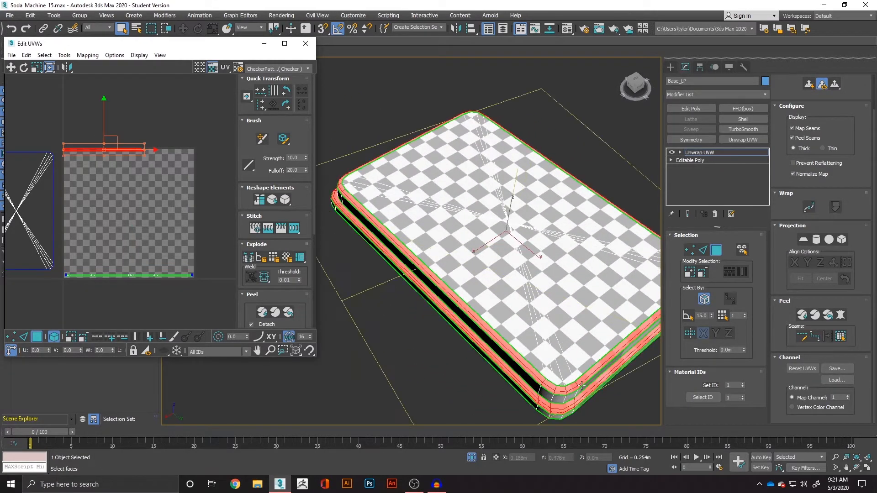
alt+middle_drag(556, 406, 576, 399)
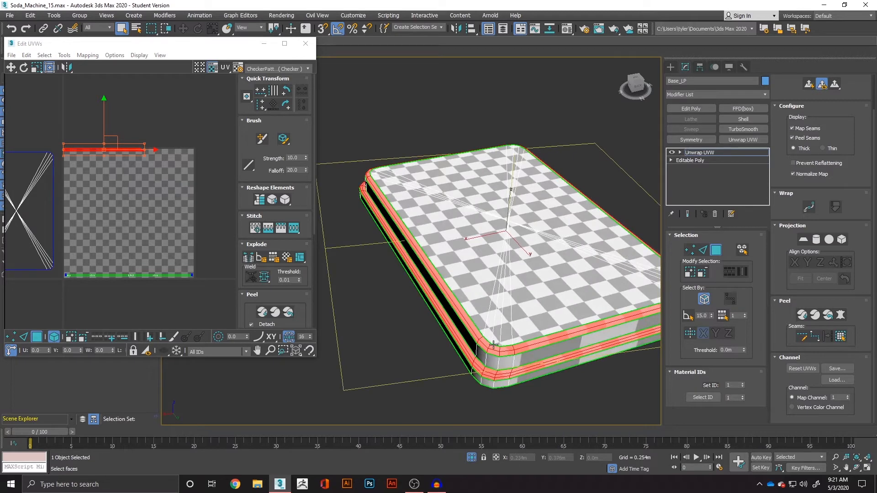
click(803, 239)
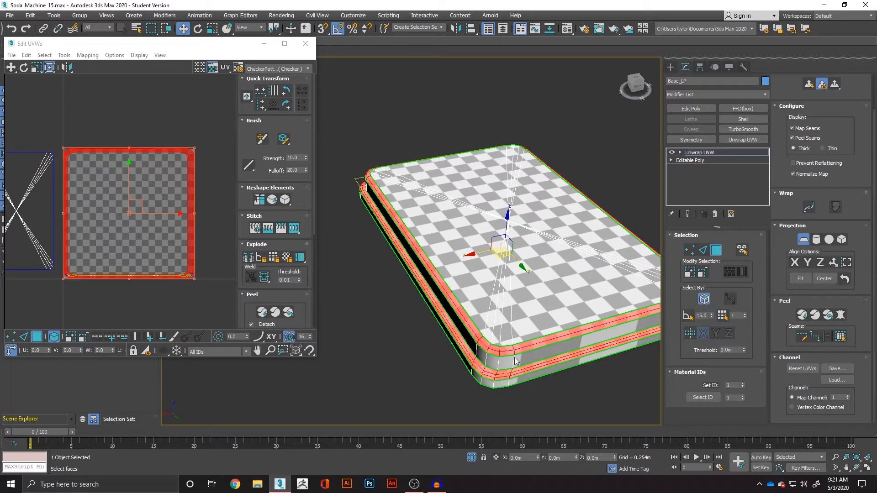
Examine the checker pattern on the projected bevels around the base's corners and sides, and look over the UV layout
scroll(514, 358, up, 3)
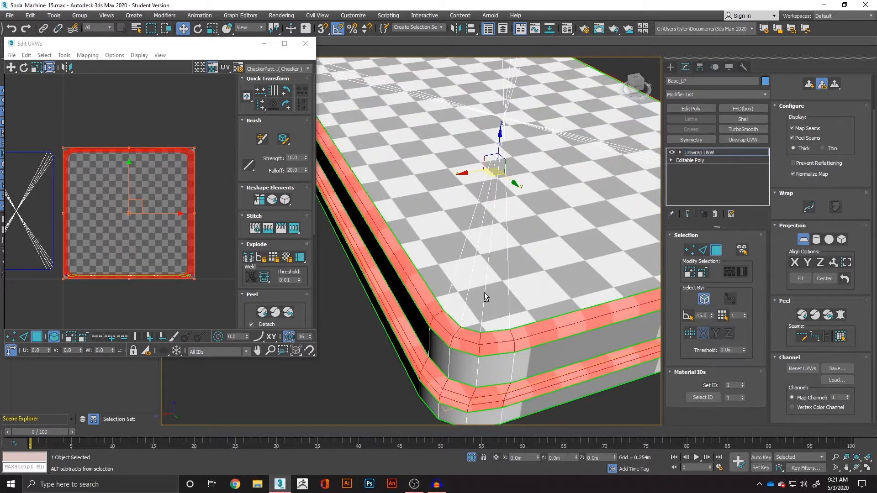
mouse_move(479, 321)
alt+middle_down()
mouse_move(528, 317)
mouse_move(489, 323)
alt+middle_up()
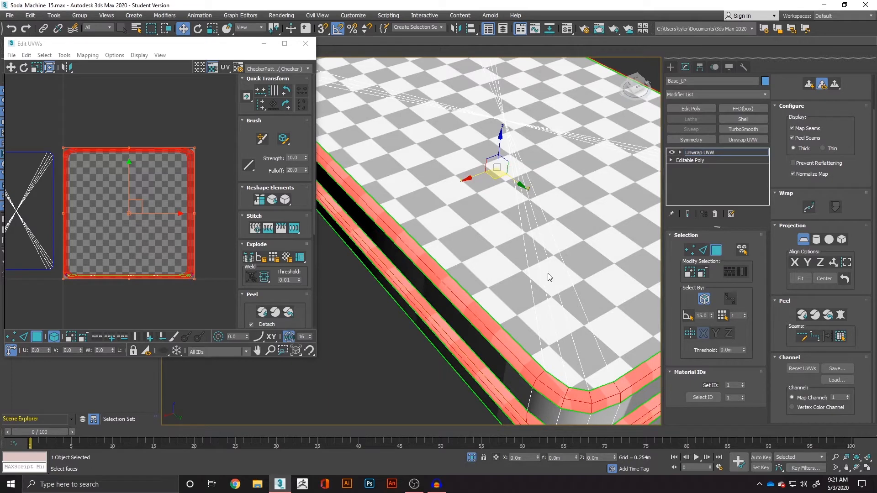
scroll(541, 214, down, 4)
middle_drag(541, 217, 639, 339)
scroll(133, 174, up, 4)
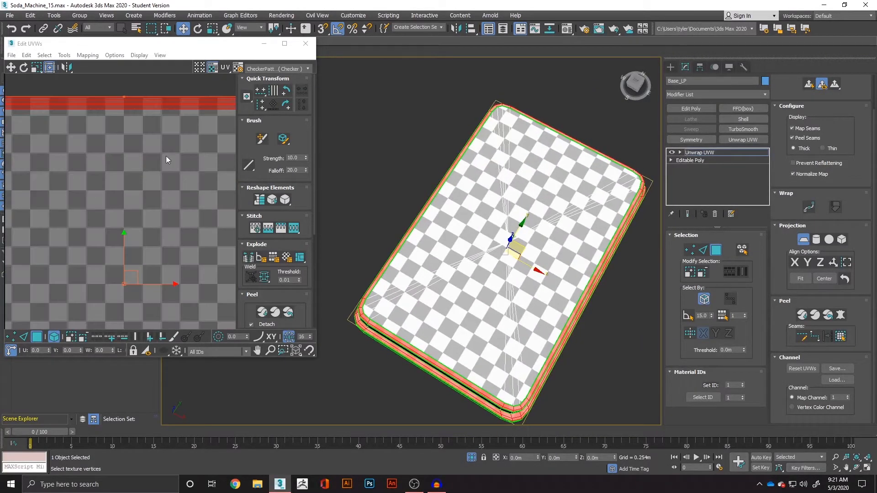
scroll(166, 129, down, 2)
scroll(165, 128, down, 3)
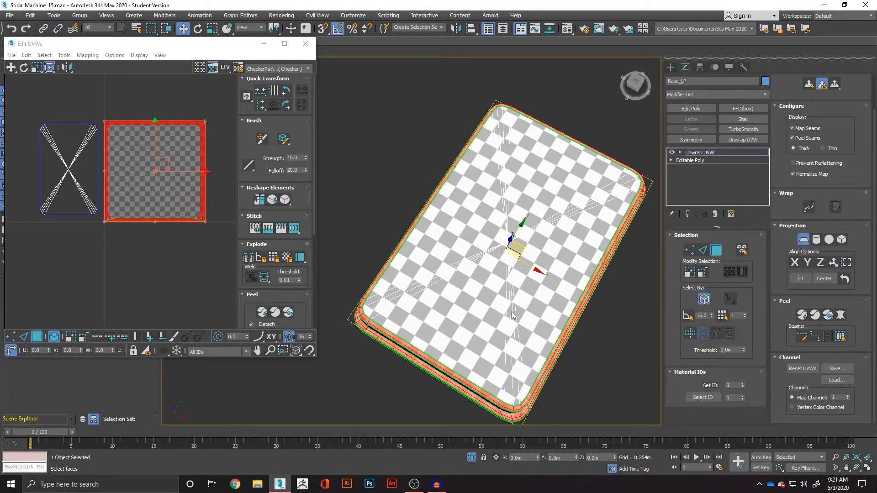
alt+middle_drag(512, 315, 527, 302)
scroll(506, 330, up, 5)
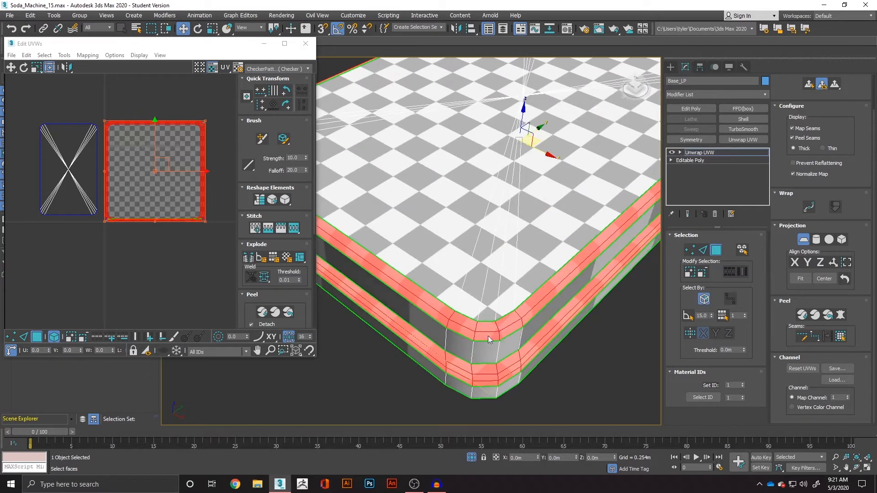
alt+middle_drag(458, 338, 532, 331)
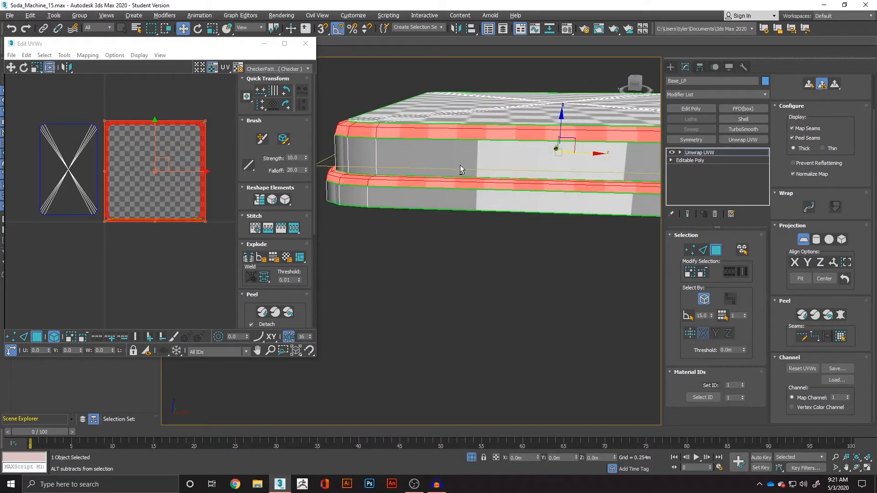
alt+middle_drag(459, 165, 440, 196)
scroll(182, 172, down, 3)
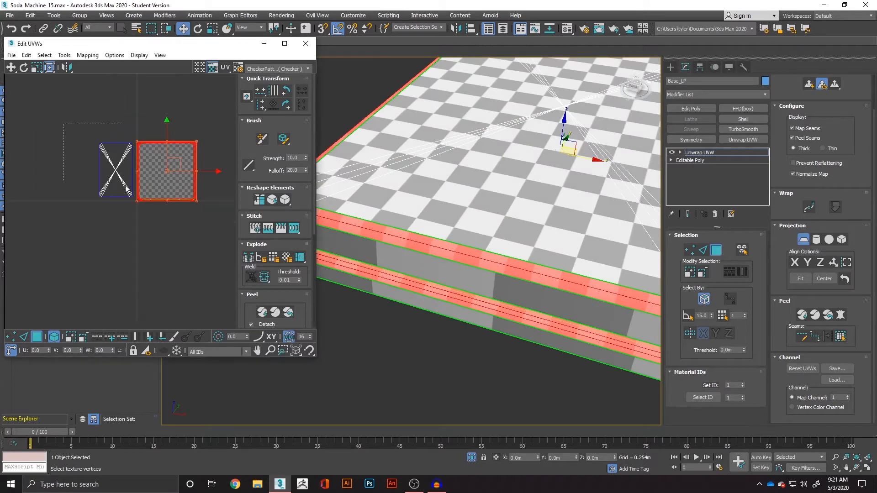
End the planar projection, select all the base's UV shells, and pack them with rescaling on and rotation off
drag(63, 123, 206, 231)
scroll(475, 259, down, 2)
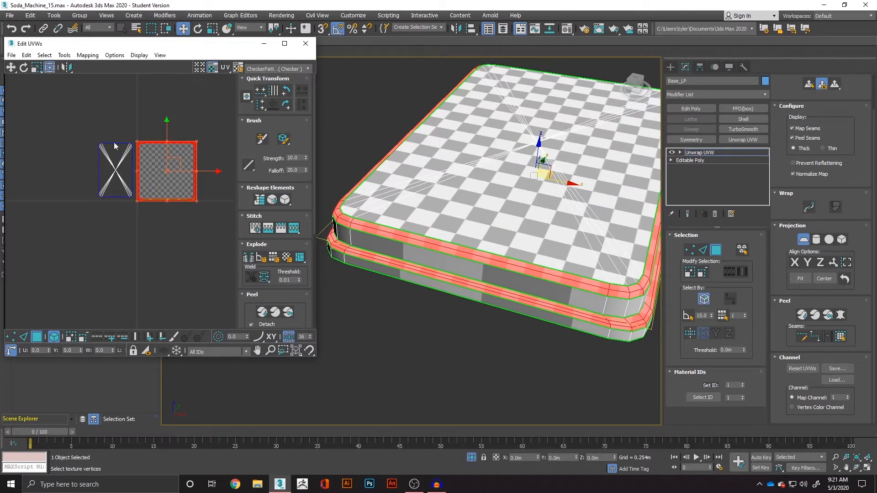
click(803, 239)
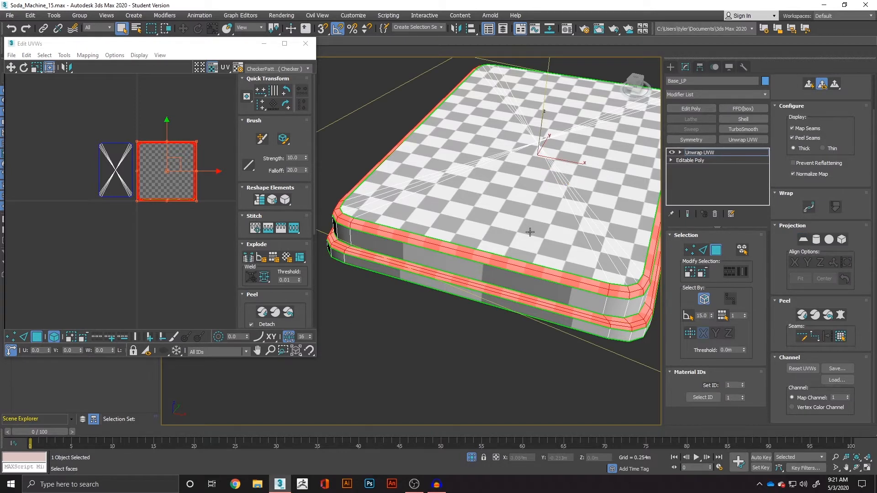
ctrl+click(99, 159)
scroll(251, 234, down, 6)
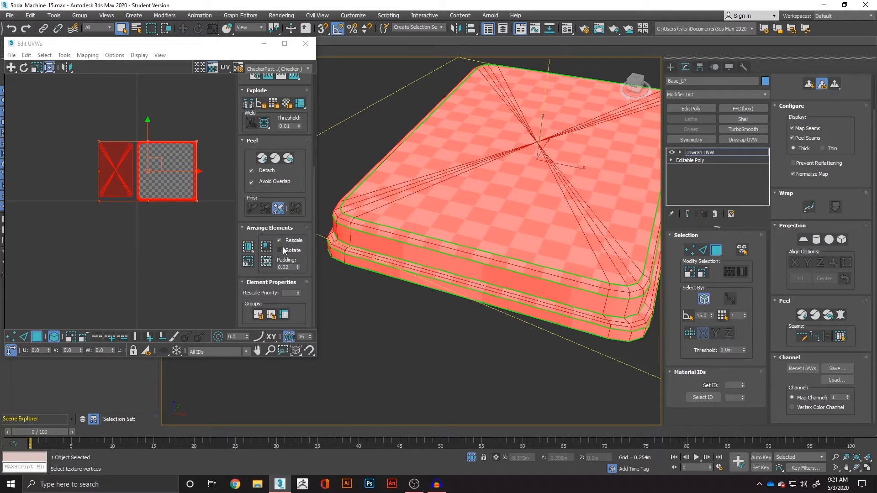
click(279, 250)
click(248, 251)
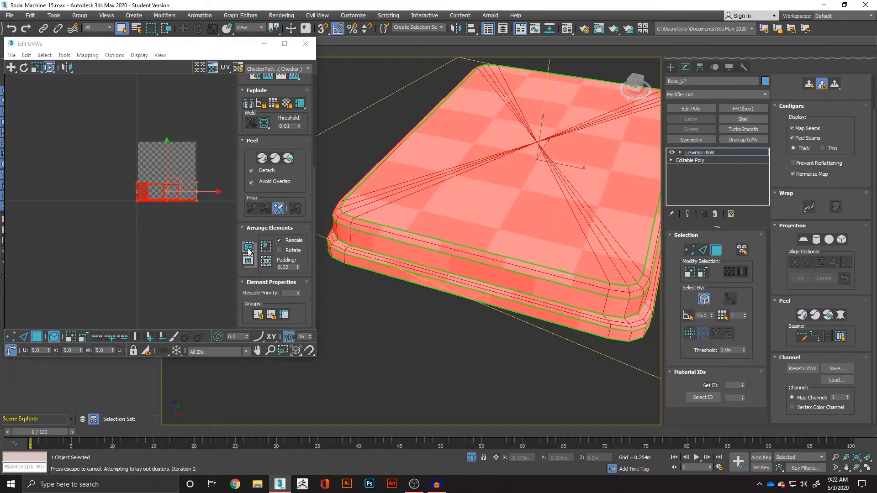
Repack all the UV shells with custom Non-Convex packing, turning on cluster rotation and hole filling
drag(248, 249, 248, 261)
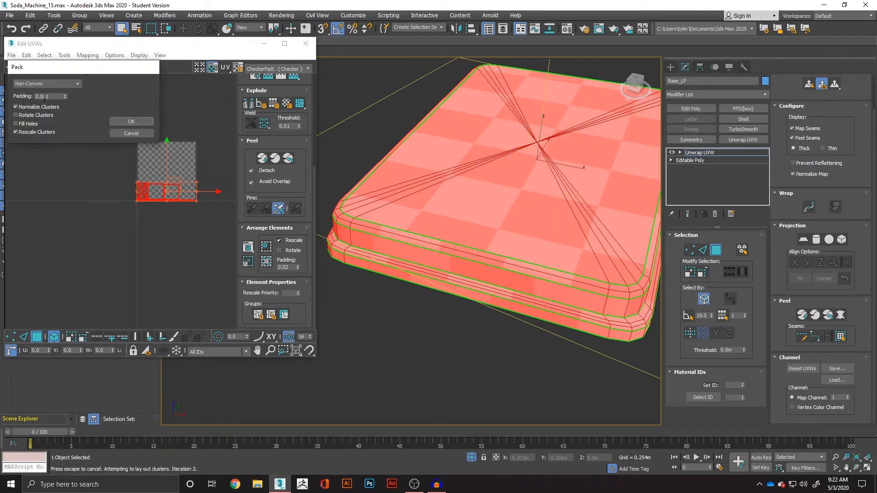
click(44, 96)
click(18, 114)
click(21, 122)
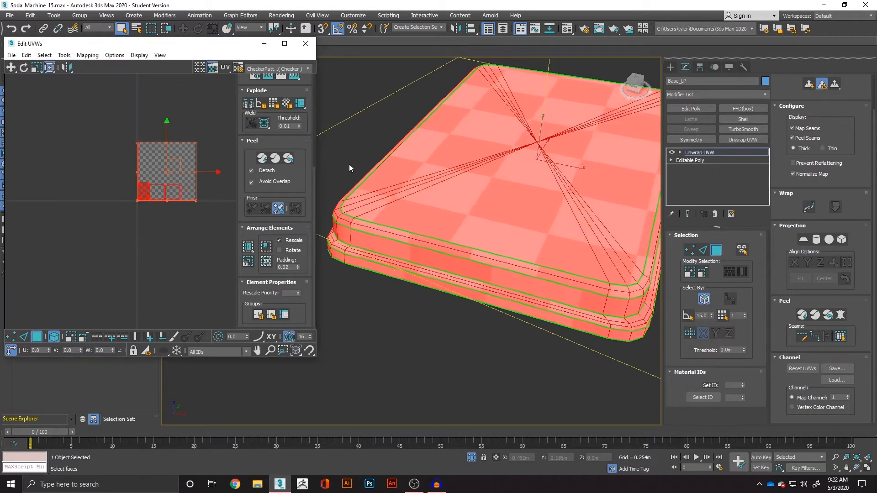
Examine the checker pattern around the base's sides and corners and the packed shells in the UV layout
alt+middle_drag(477, 249, 545, 265)
scroll(471, 261, up, 3)
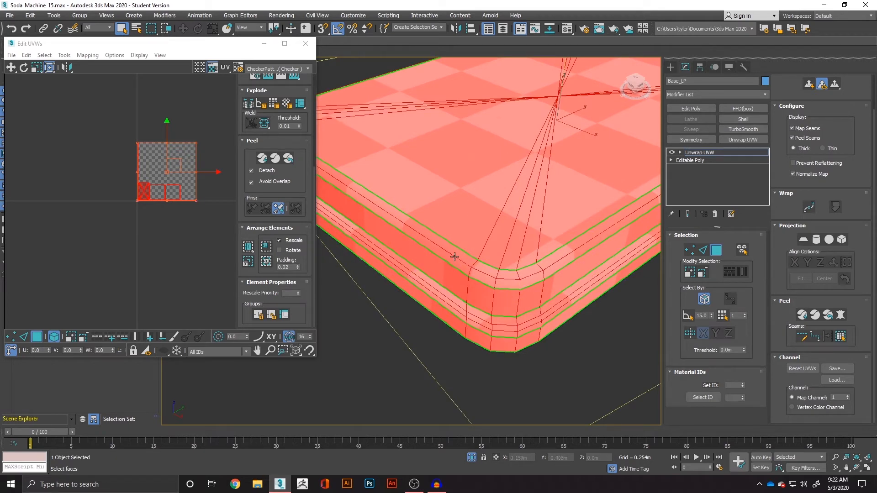
alt+middle_drag(426, 244, 562, 273)
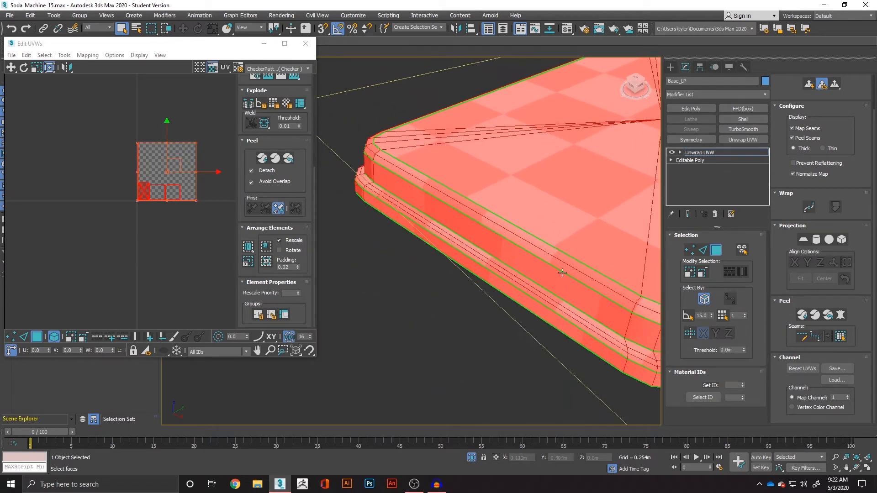
scroll(530, 258, down, 2)
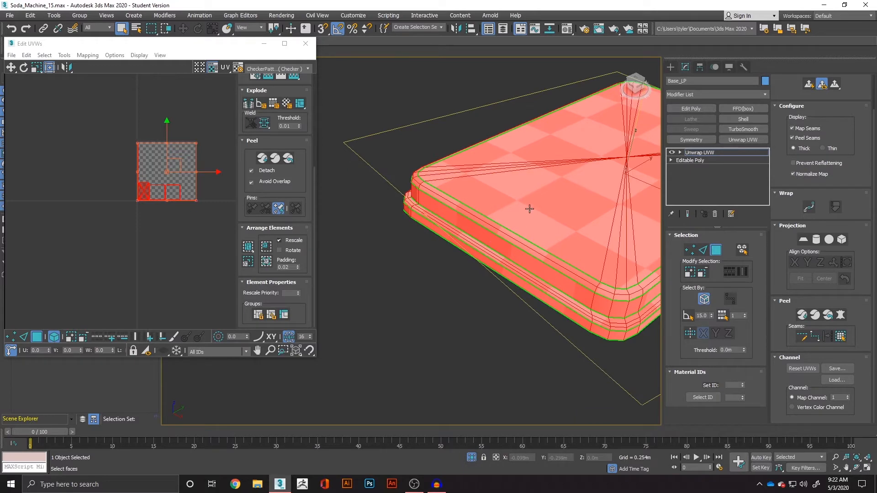
scroll(155, 201, up, 4)
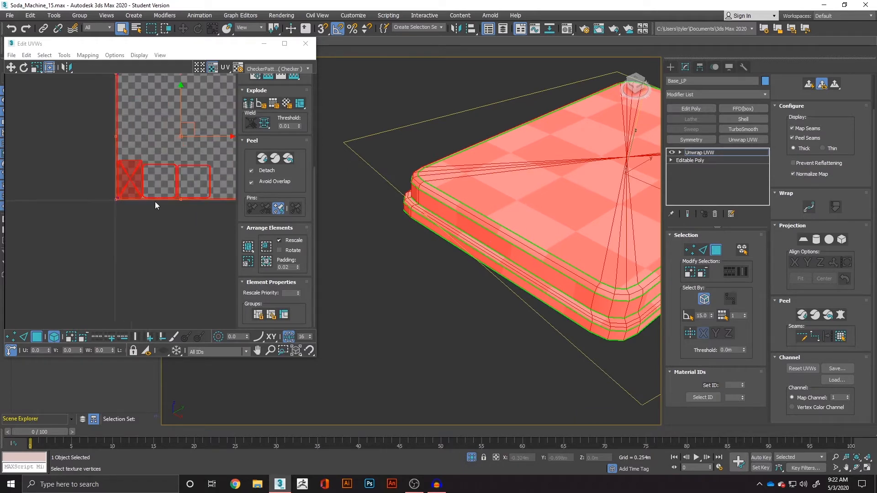
scroll(543, 237, down, 2)
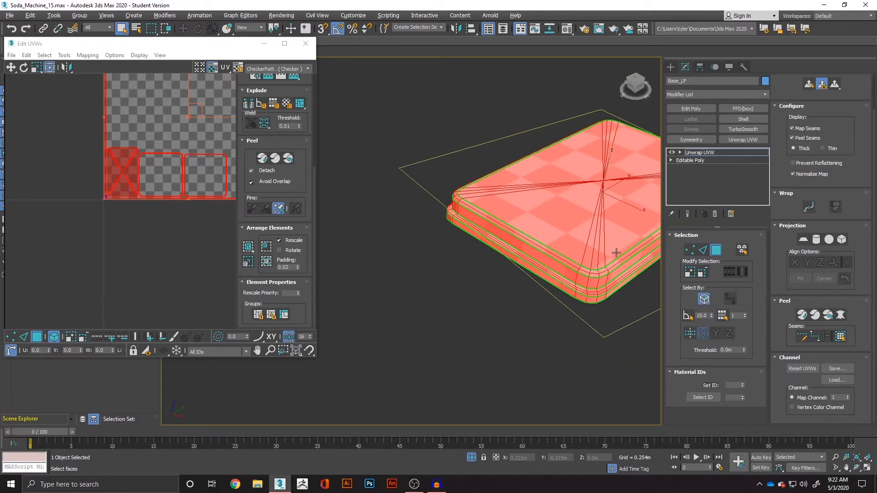
alt+middle_drag(616, 252, 539, 269)
scroll(617, 278, up, 2)
middle_drag(614, 278, 596, 255)
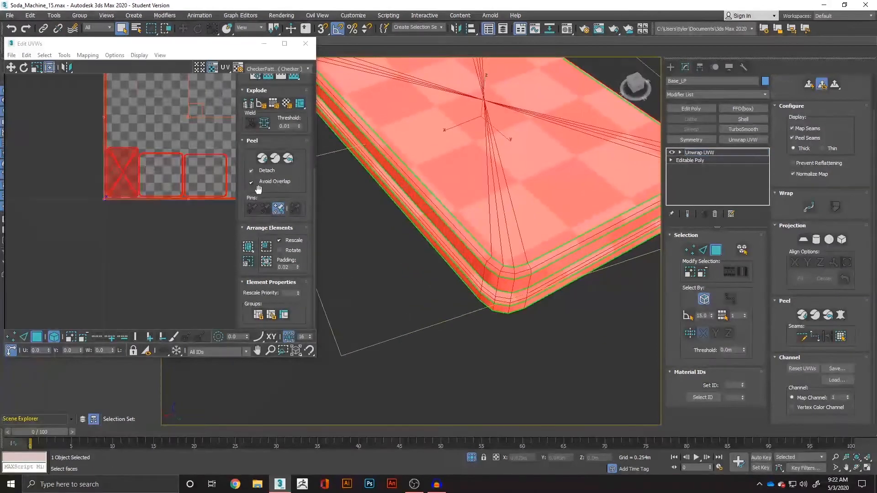
scroll(174, 217, down, 3)
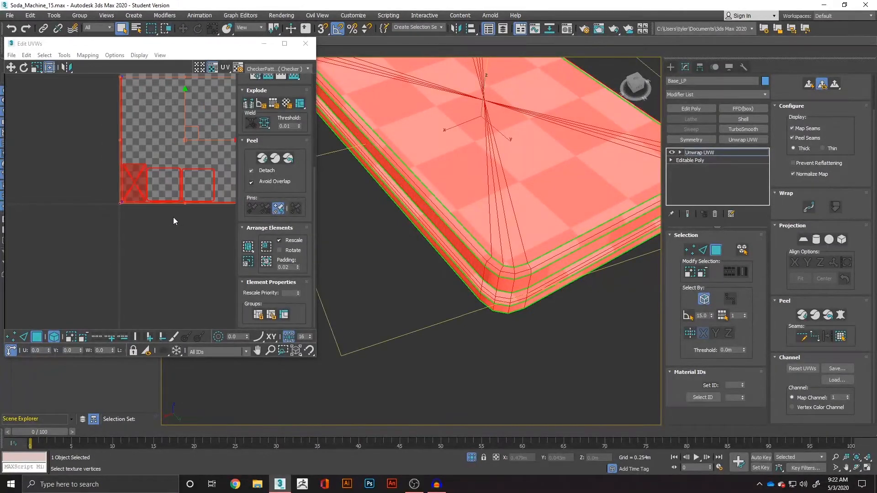
Quick Peel all the UV shells, and relax them by polygon angles with 100 iterations and an amount of 0.1
click(261, 159)
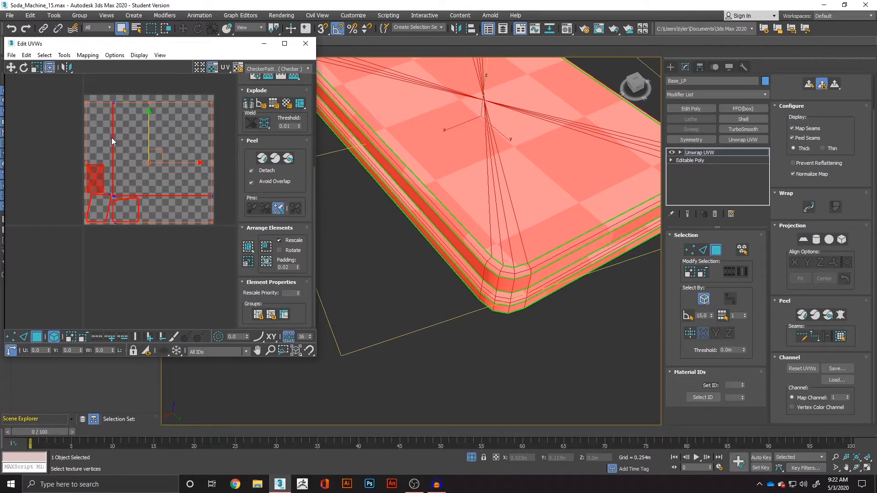
click(64, 55)
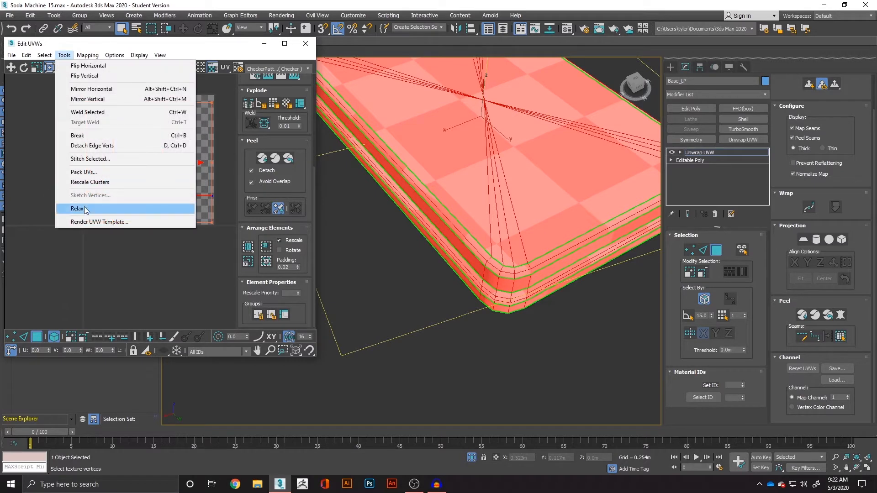
click(84, 207)
click(103, 122)
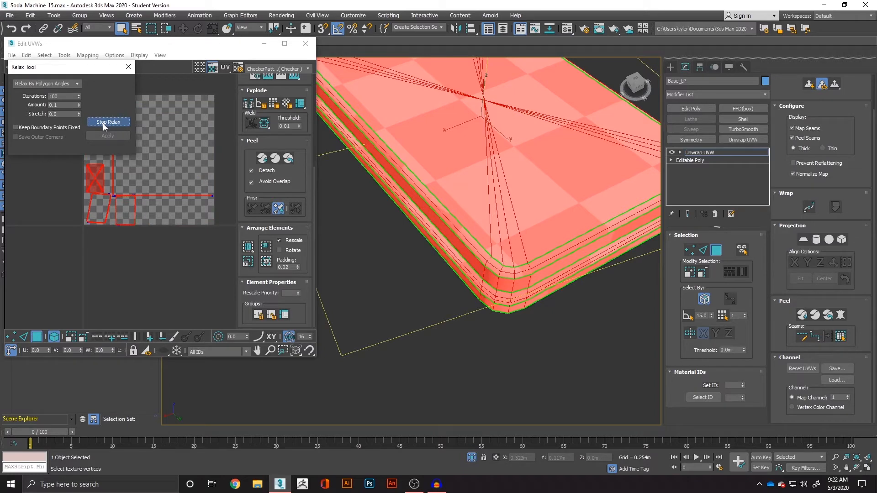
click(129, 67)
Select the two bevel loops' UV shells, try a Quick Peel on them, and undo it
scroll(147, 185, up, 4)
drag(231, 242, 116, 247)
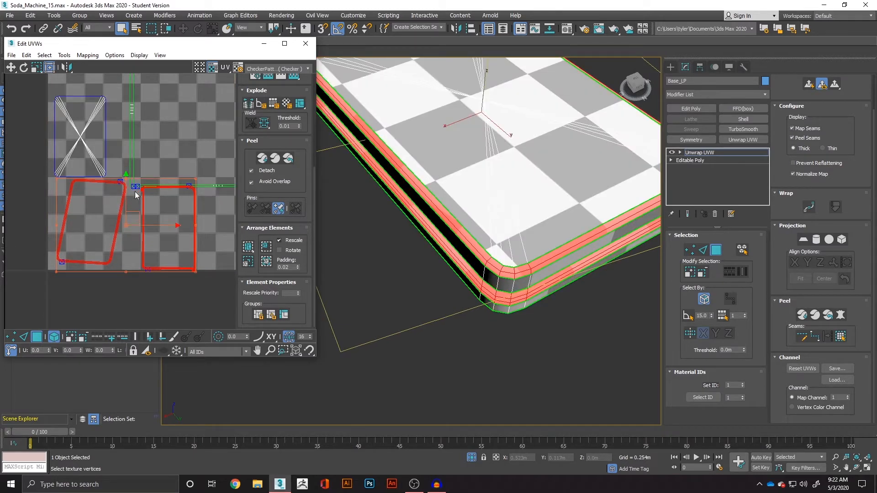
scroll(144, 170, down, 3)
click(262, 158)
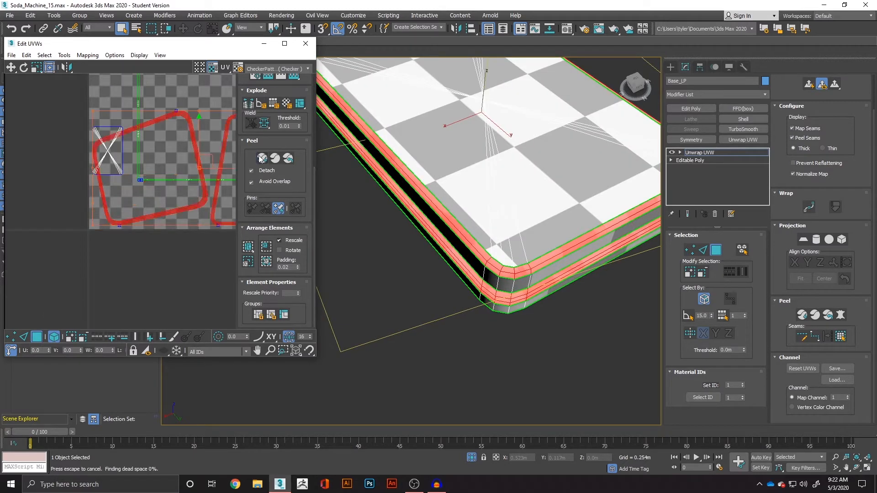
key(ctrl+z)
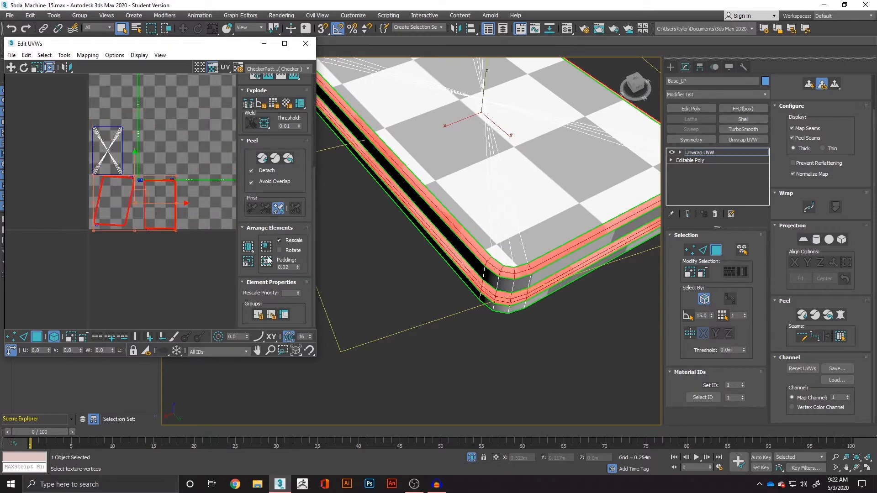
Relax both bevel shells by polygon angles with 100 iterations and an amount of 1.0, and close the Relax Tool
click(44, 55)
click(64, 55)
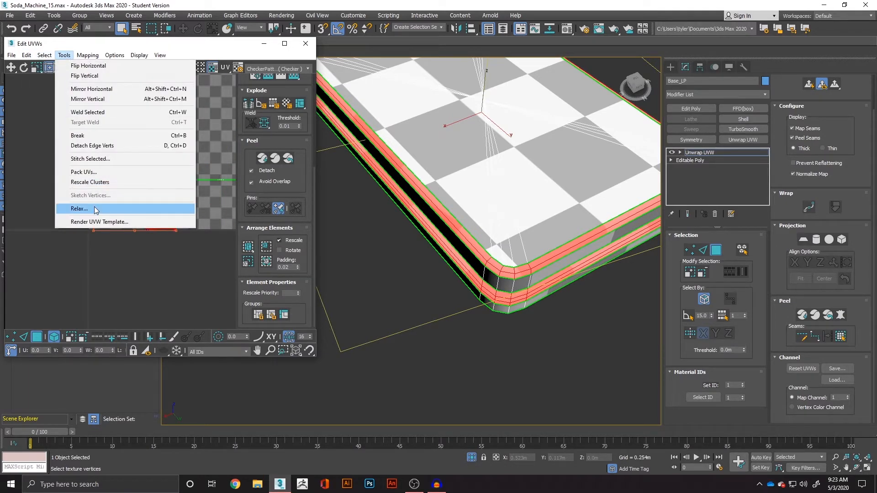
click(79, 208)
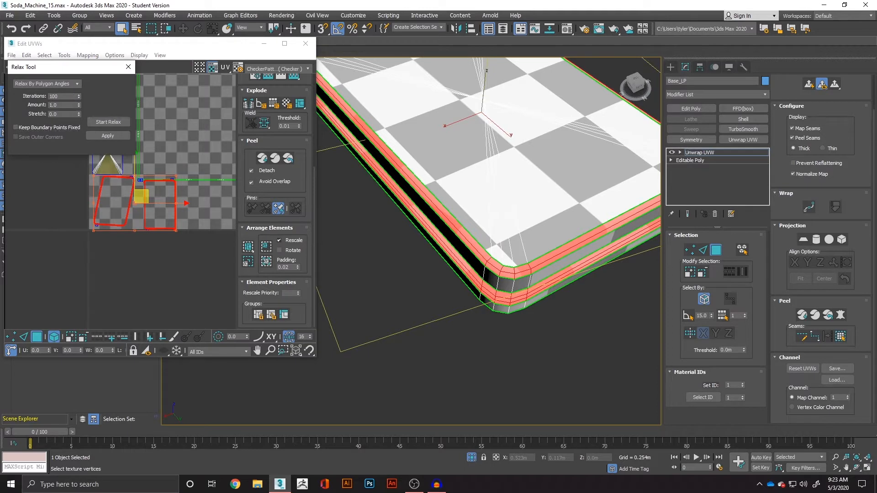
click(113, 121)
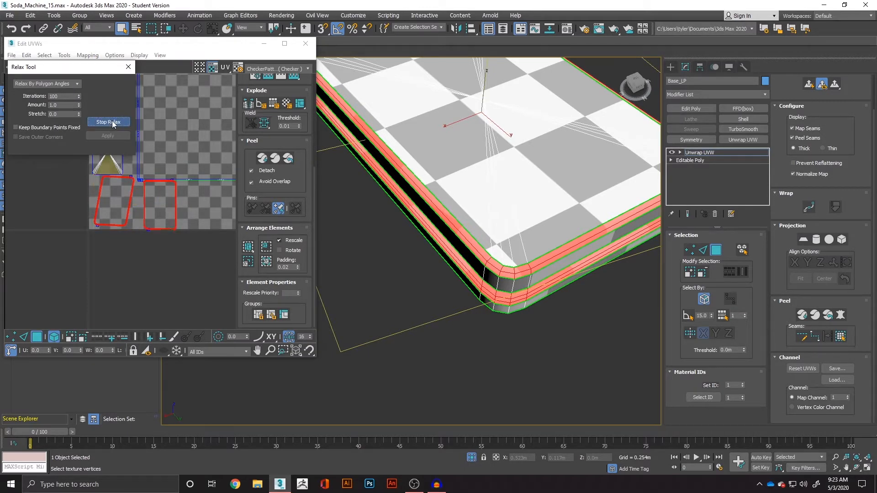
click(112, 121)
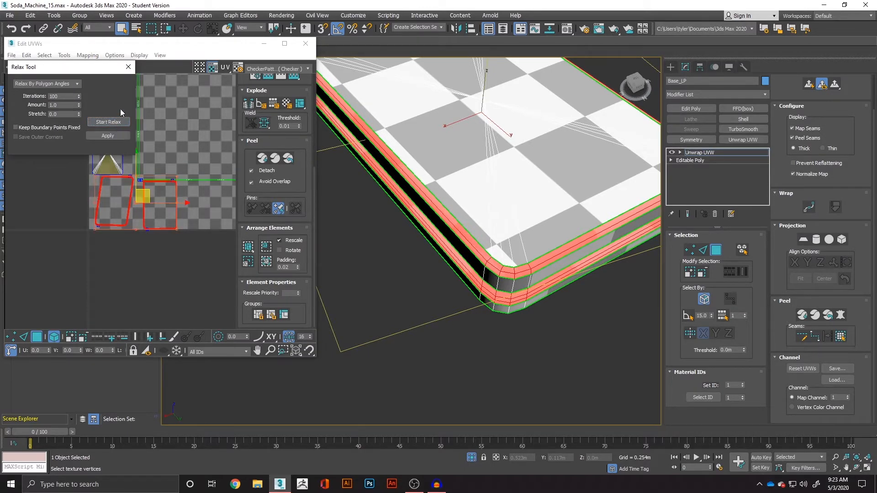
click(128, 67)
Select the upper bevel loop's UV shell, apply a planar projection to it, and fit the projection to its faces
scroll(84, 243, up, 3)
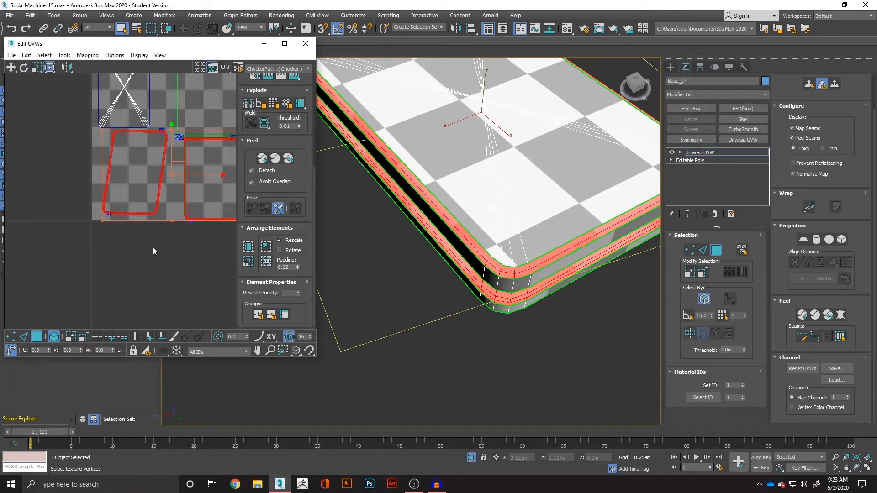
drag(144, 254, 118, 185)
scroll(650, 262, down, 3)
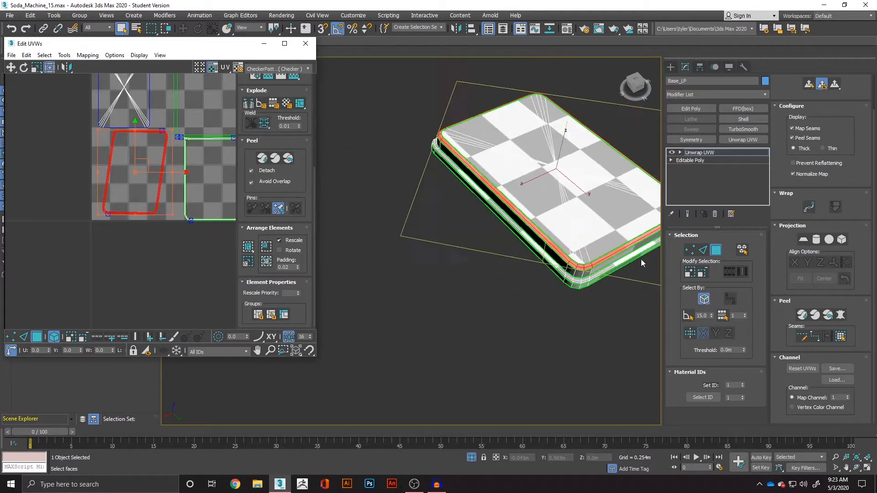
scroll(507, 245, down, 4)
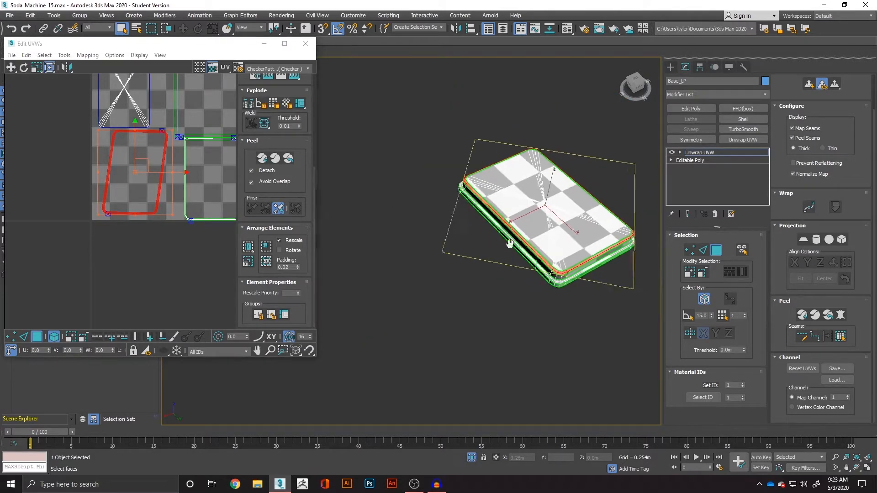
click(803, 239)
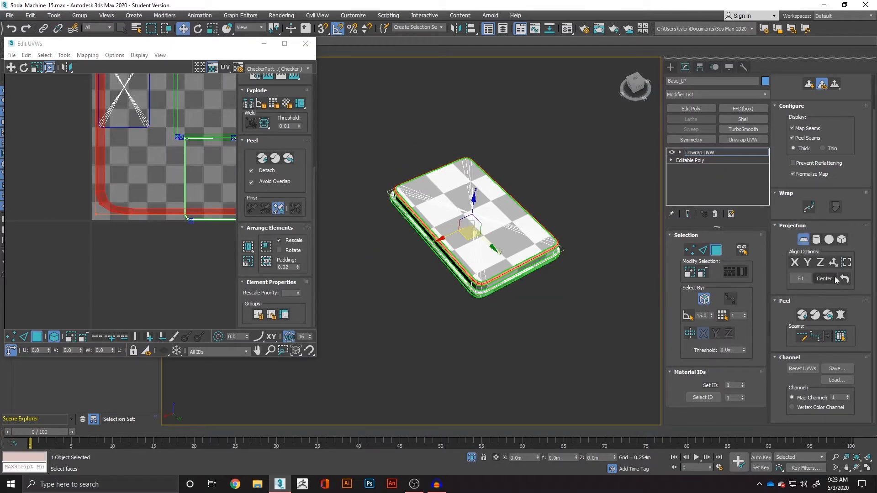
click(804, 278)
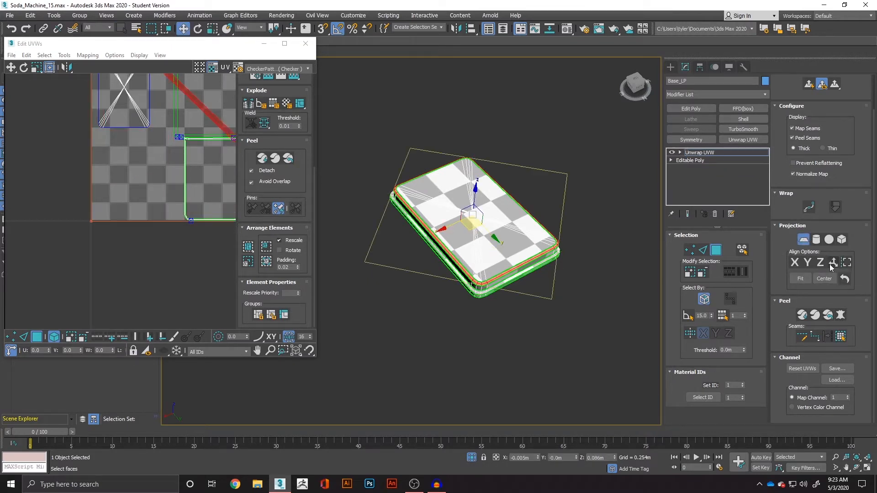
click(796, 283)
Move the planar-mapped upper bevel shell sideways until it sits mostly outside the UV tile, and end the planar projection
scroll(204, 166, down, 7)
middle_drag(184, 166, 120, 180)
scroll(181, 166, down, 1)
scroll(131, 136, up, 4)
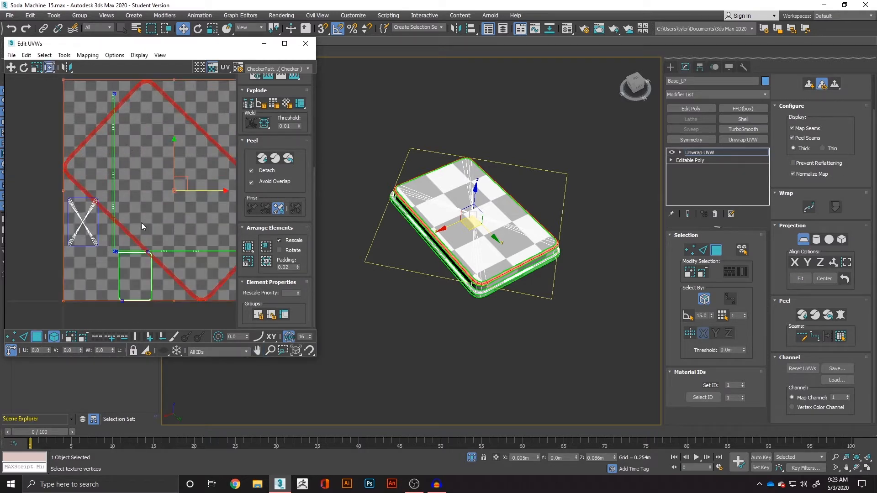
drag(141, 225, 8, 242)
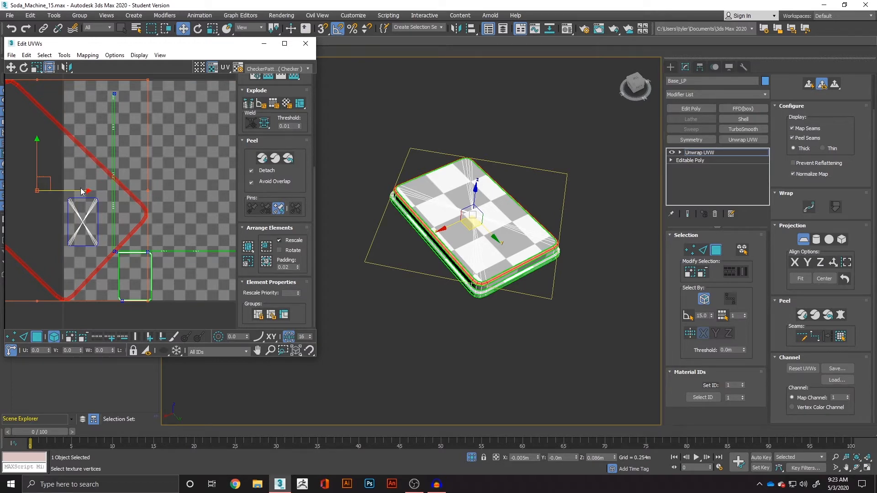
drag(82, 191, 0, 191)
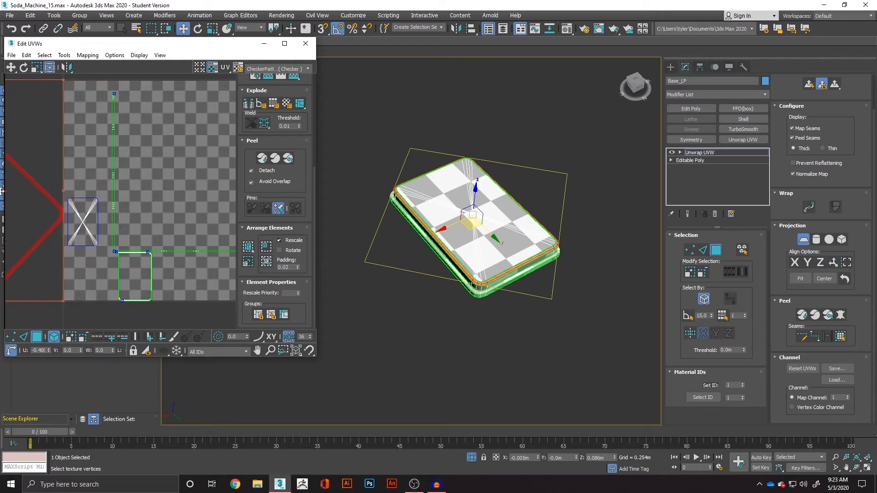
drag(108, 286, 147, 286)
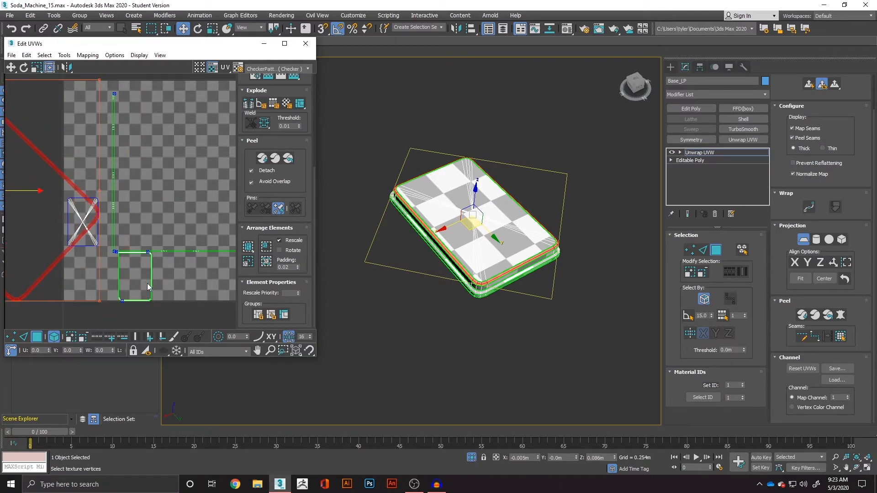
click(804, 239)
Select the lower bevel loop's UV shell, planar map it, and try the Best Align and Z alignments on the projection
drag(200, 274, 132, 296)
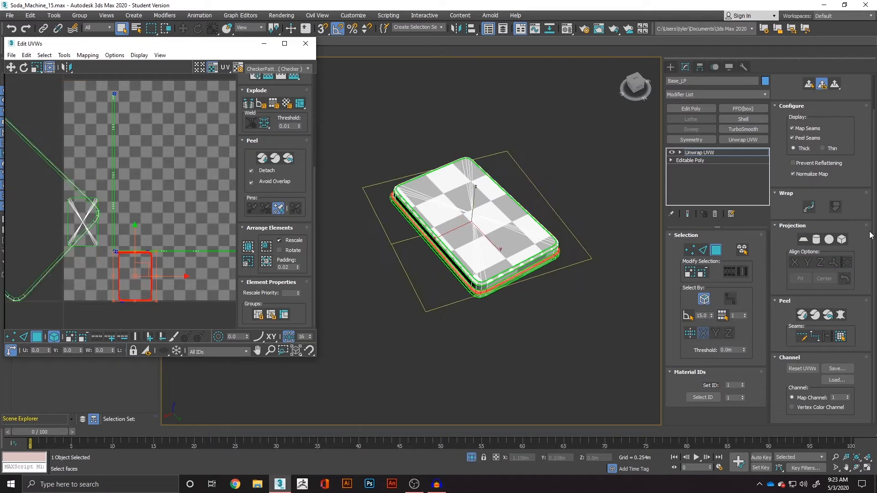
click(803, 240)
click(833, 263)
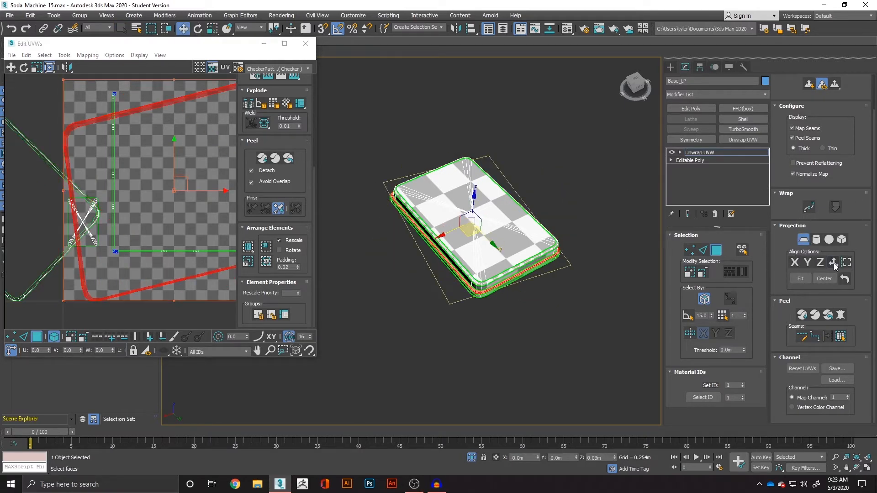
scroll(174, 251, down, 3)
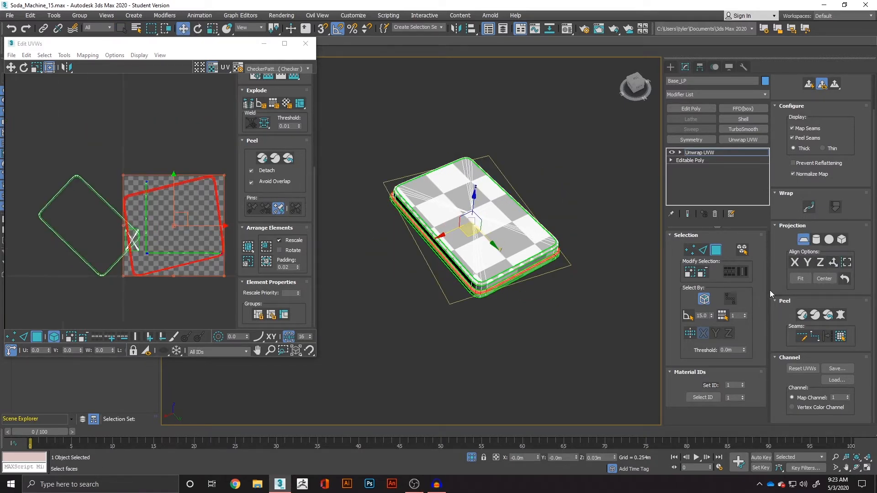
click(820, 263)
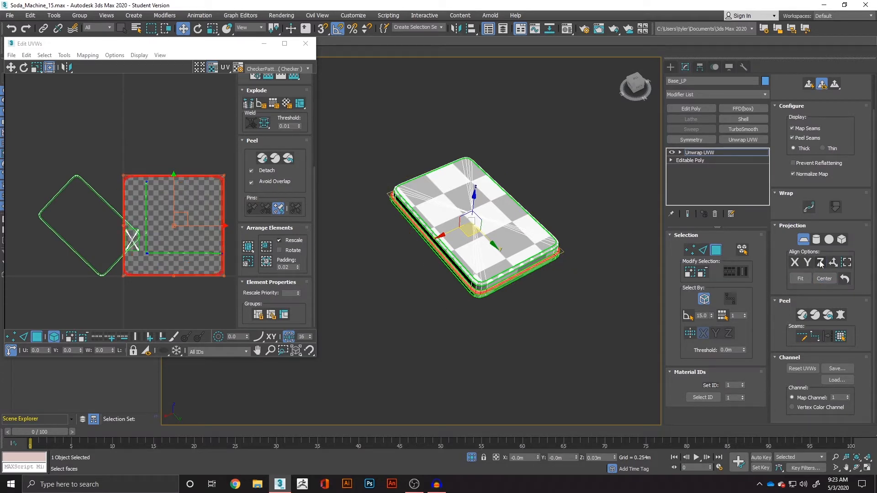
click(847, 263)
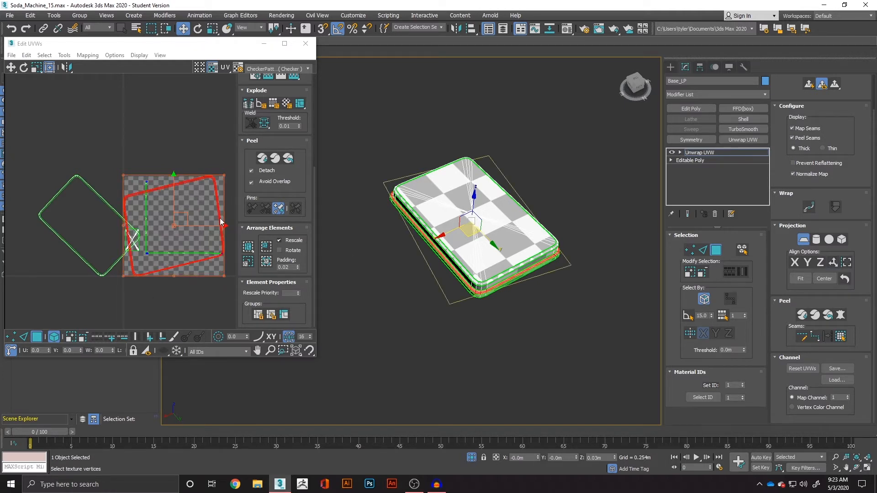
Relax the lower bevel shell by polygon angles with 100 iterations and an amount of 0.1
click(64, 55)
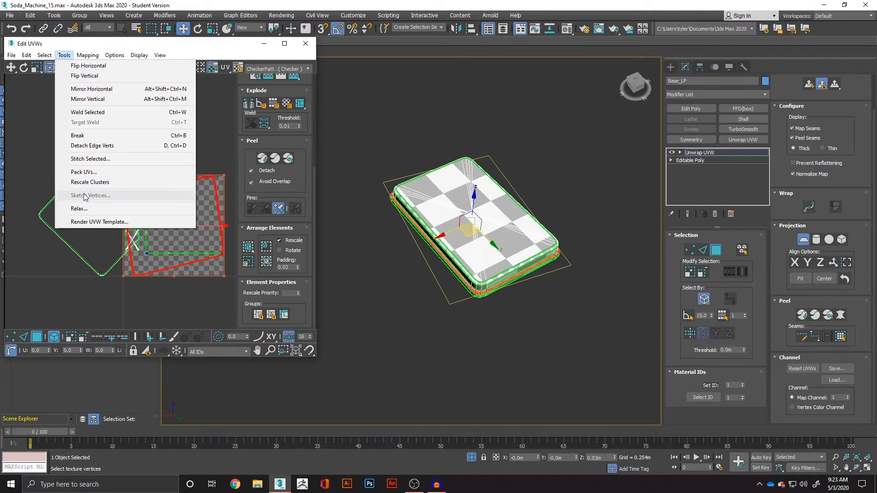
click(85, 209)
click(101, 122)
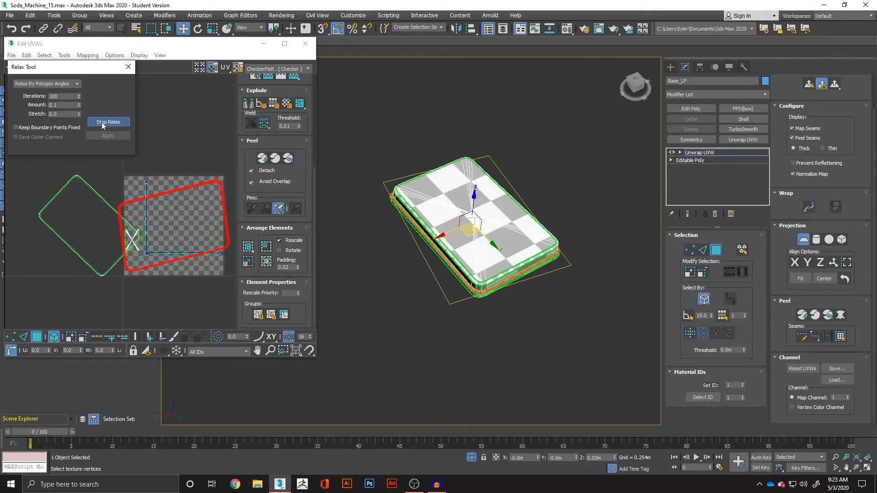
click(102, 122)
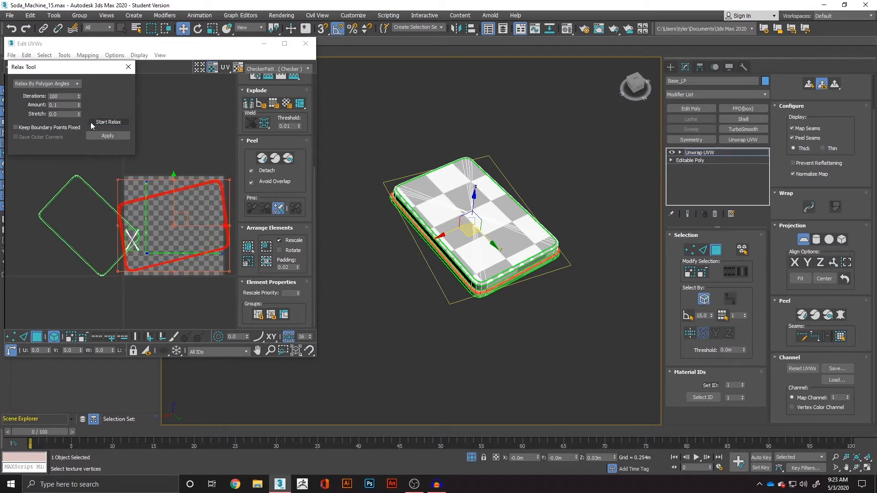
Relax the lower bevel shell again with an amount of 1.0, first with 100 and then with 422 iterations
drag(78, 104, 73, 419)
click(112, 124)
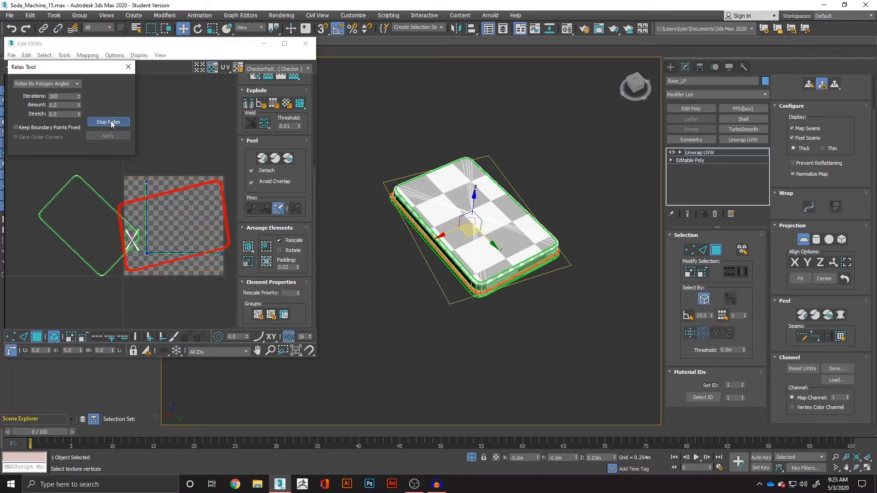
click(112, 124)
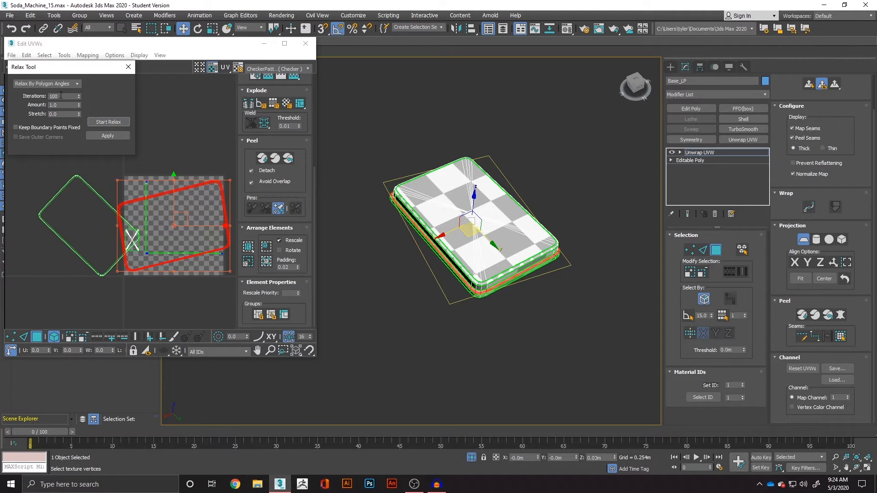
drag(78, 99, 118, 419)
click(105, 123)
click(105, 123)
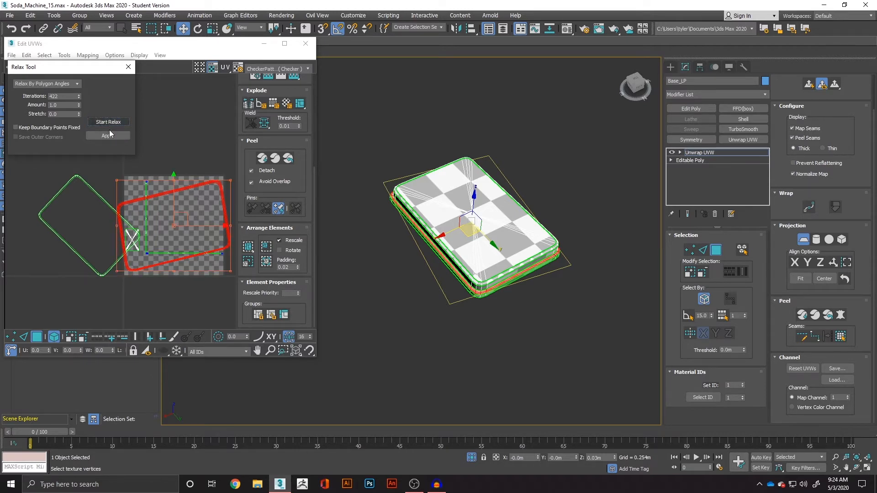
End the planar projection, reselect only the lower bevel shell, and try a Quick Peel on it
click(101, 217)
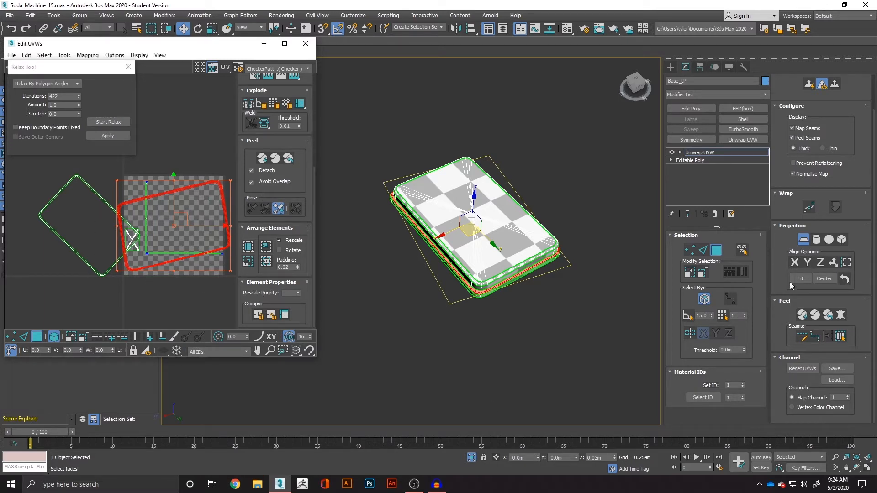
click(802, 240)
key(ctrl+a)
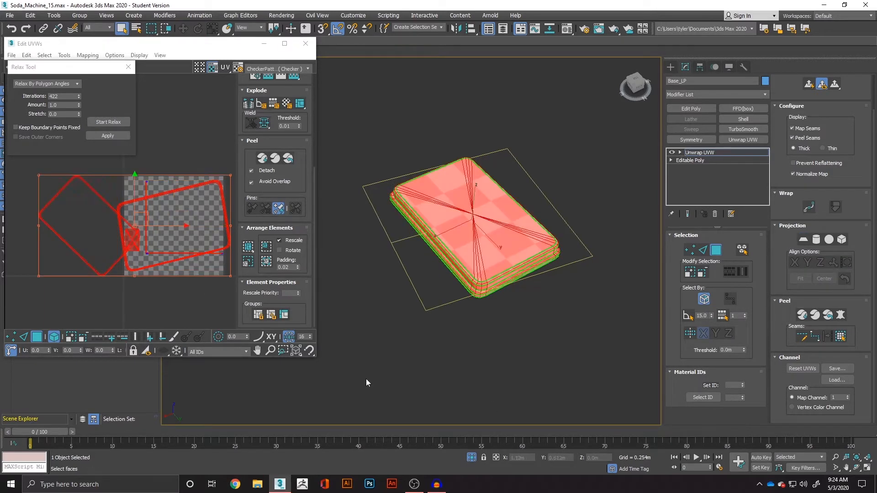
click(147, 302)
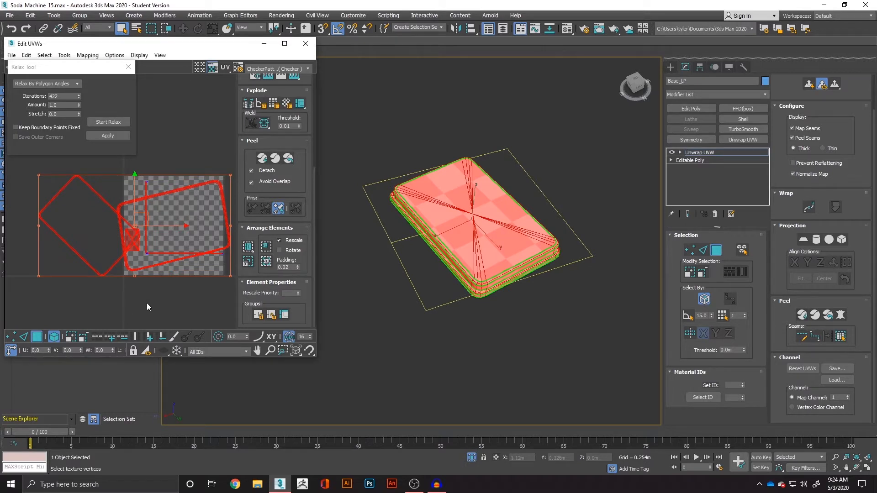
drag(155, 280, 154, 280)
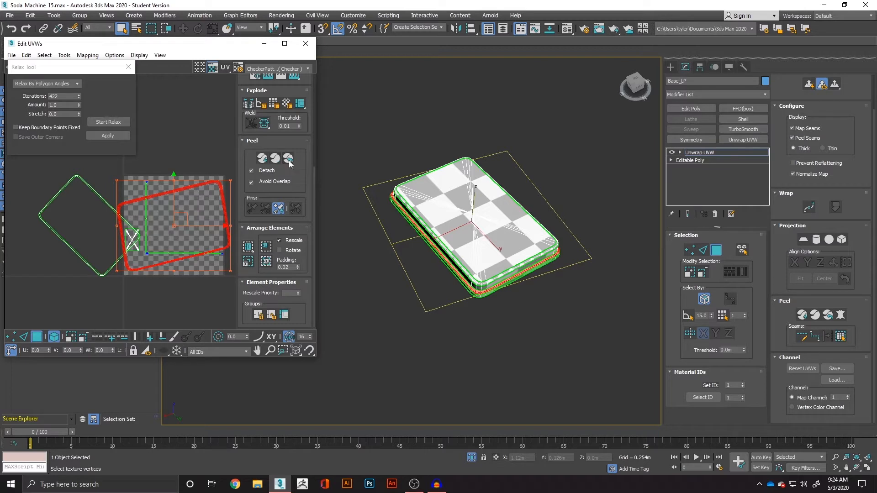
click(265, 160)
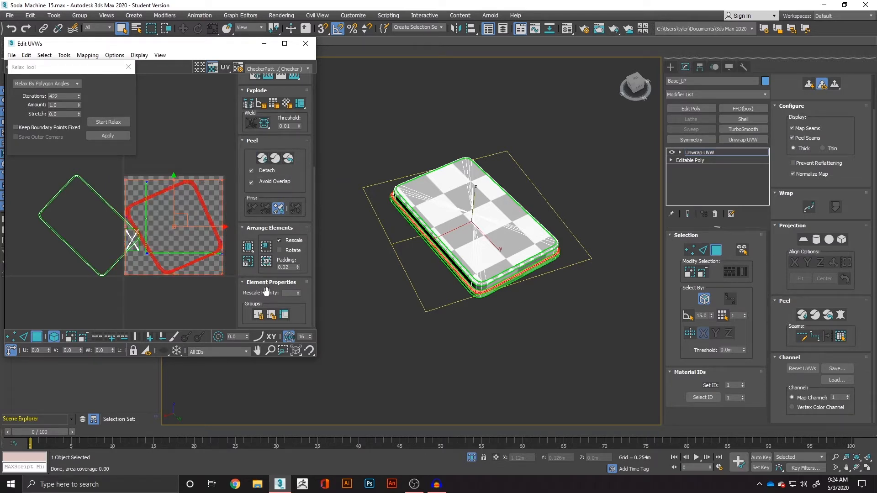
Try relaxing the peeled lower bevel shell by polygon angles with 422 iterations and an amount of 1.0, and undo it
scroll(255, 207, up, 3)
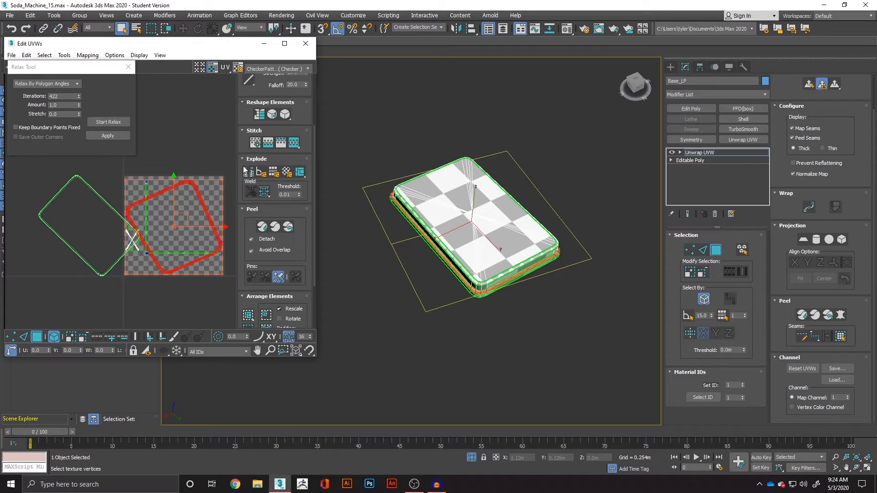
click(104, 122)
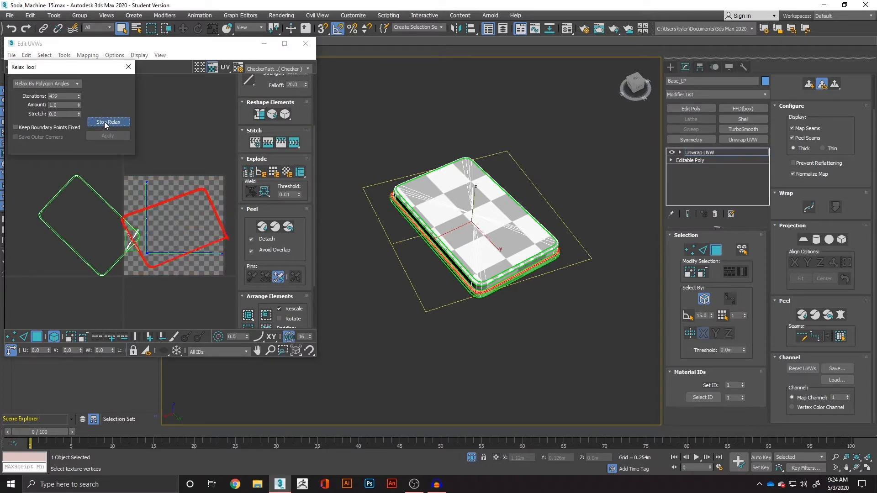
click(104, 122)
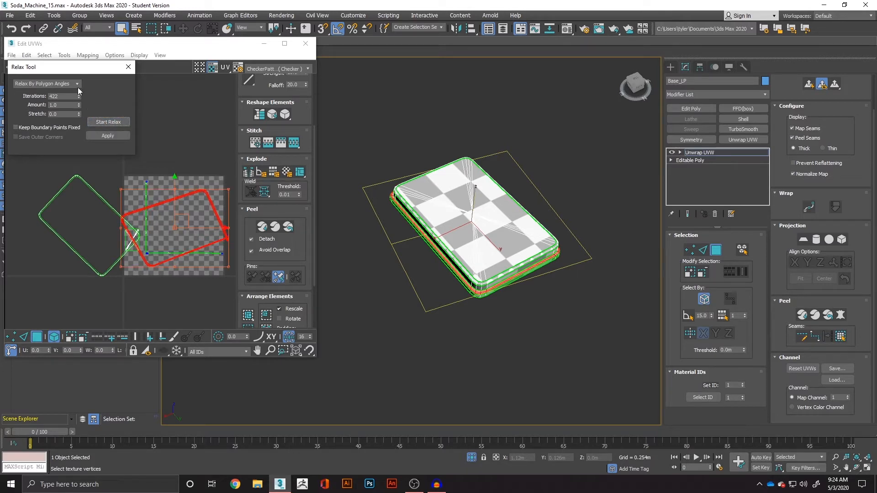
click(129, 136)
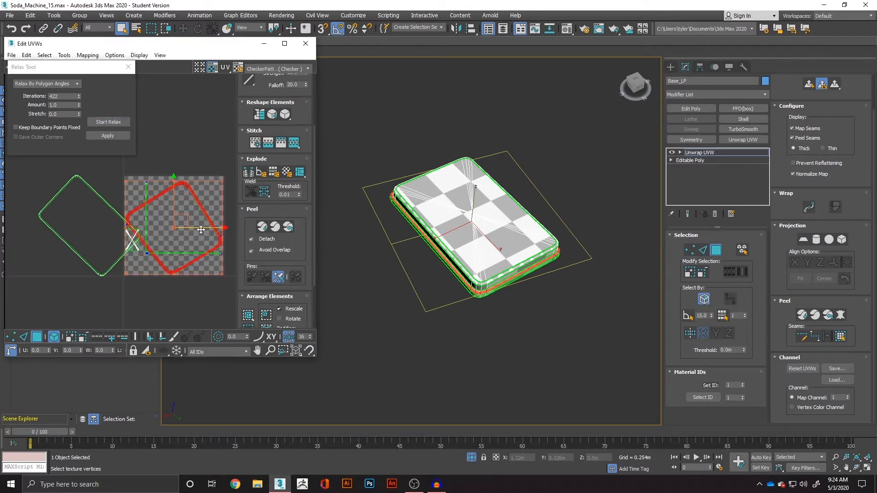
Relax the lower bevel shell by polygon angles with 23 iterations and an amount of 1.0, and close the Relax Tool
drag(78, 96, 91, 277)
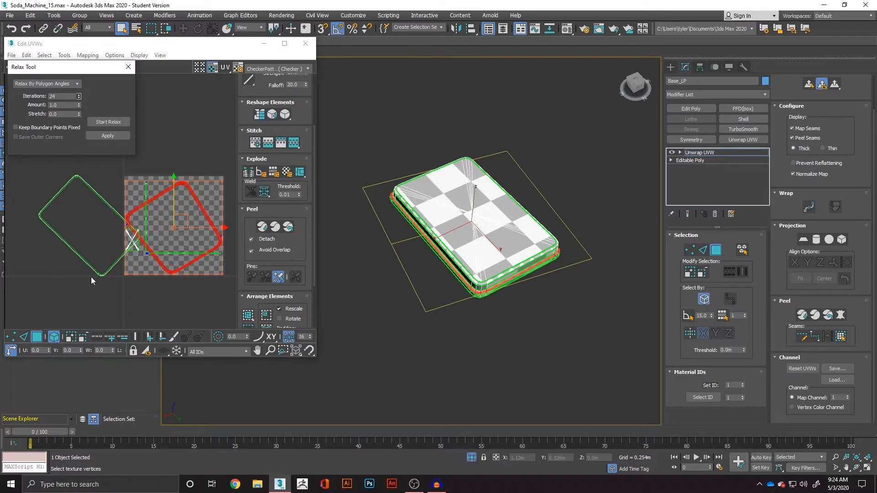
click(98, 120)
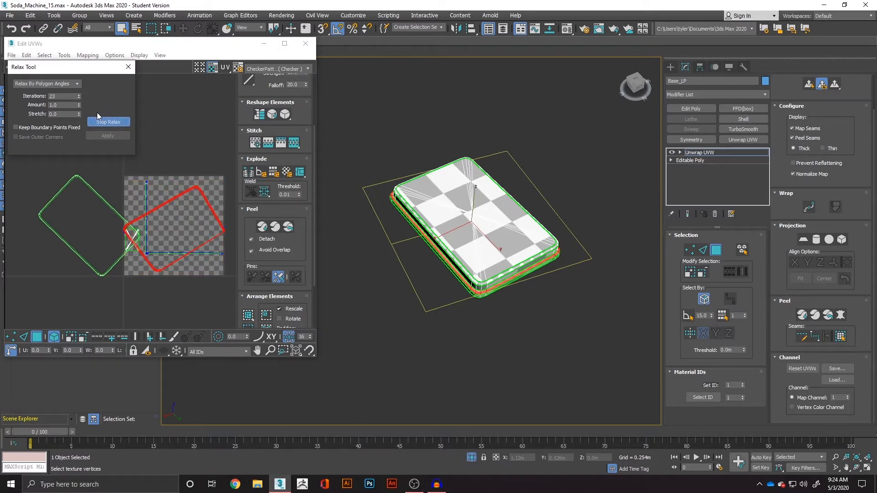
click(108, 118)
click(128, 67)
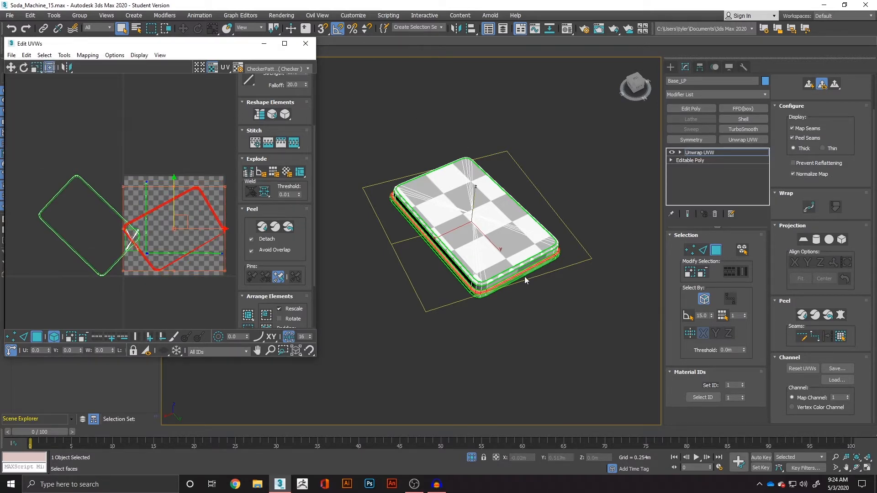
Inspect the checker pattern along the lower bevel, planar map its shell again, and reset the projection gizmo
scroll(525, 276, up, 8)
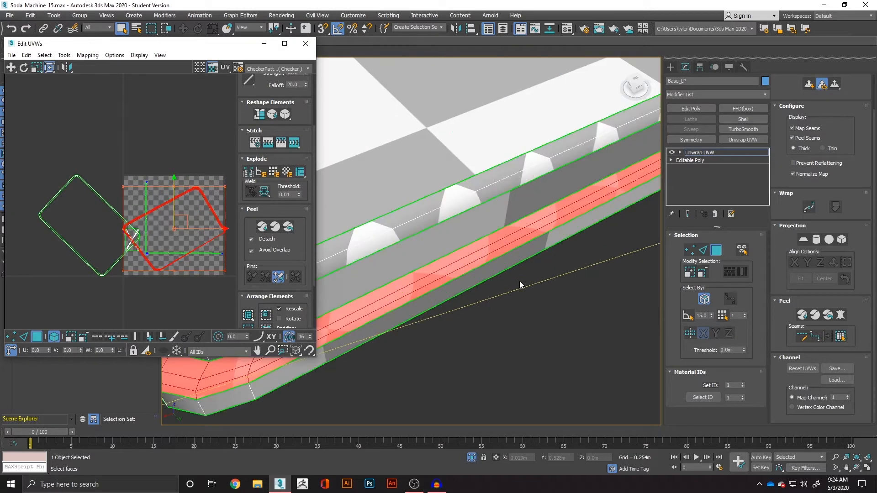
click(805, 240)
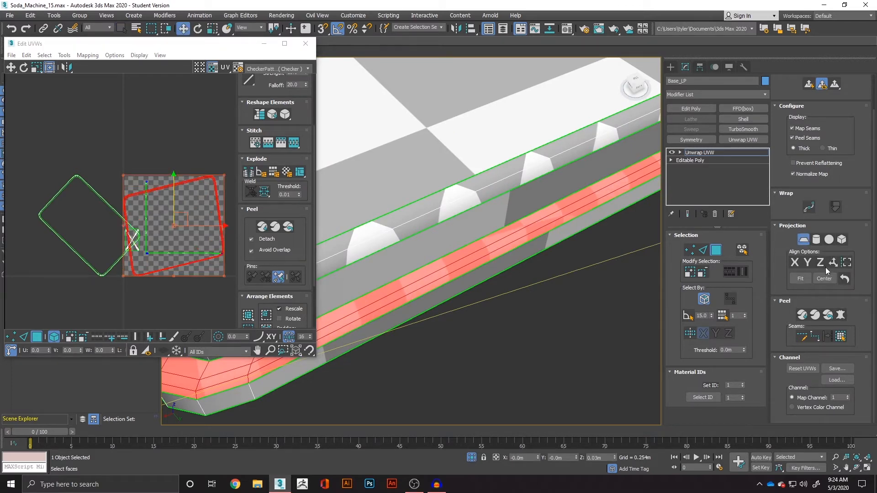
click(848, 278)
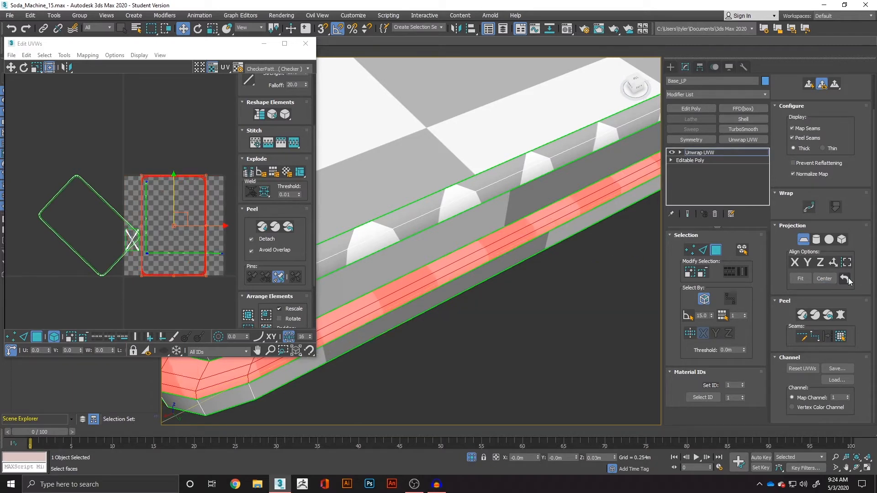
End the planar projection of the lower bevel shell, and try a Quick Peel on it and undo the peel
scroll(198, 231, down, 3)
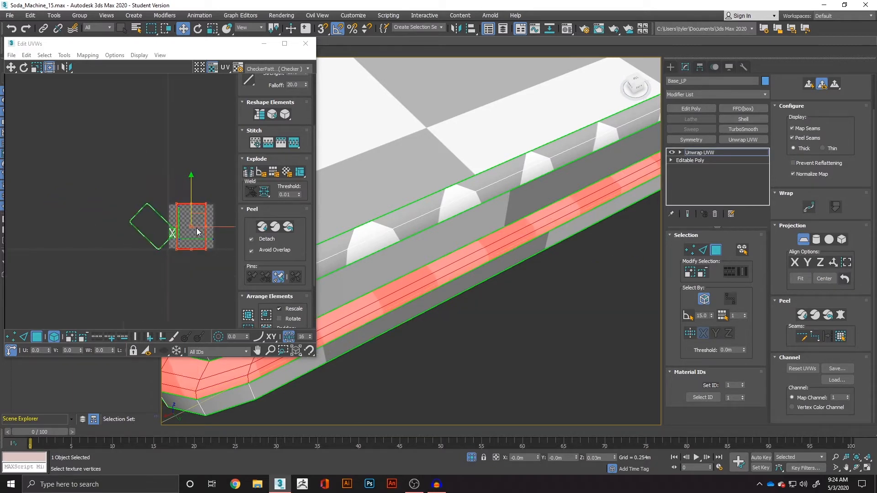
scroll(188, 230, up, 3)
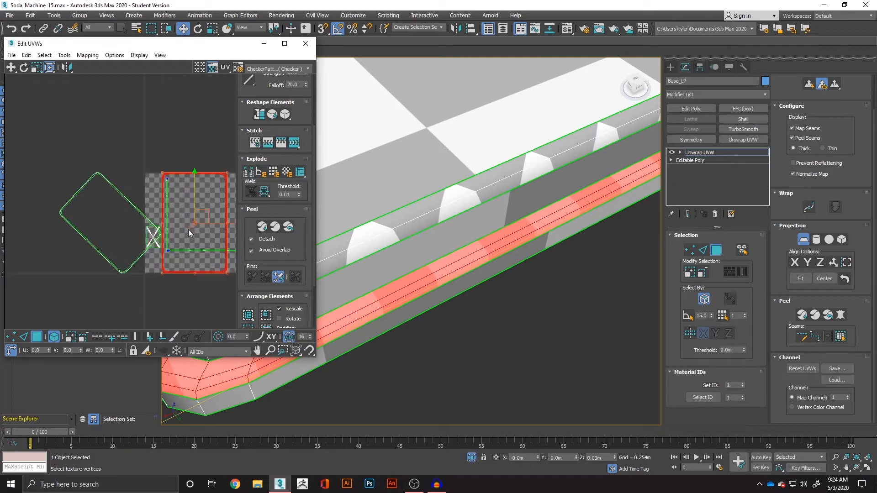
scroll(199, 214, up, 3)
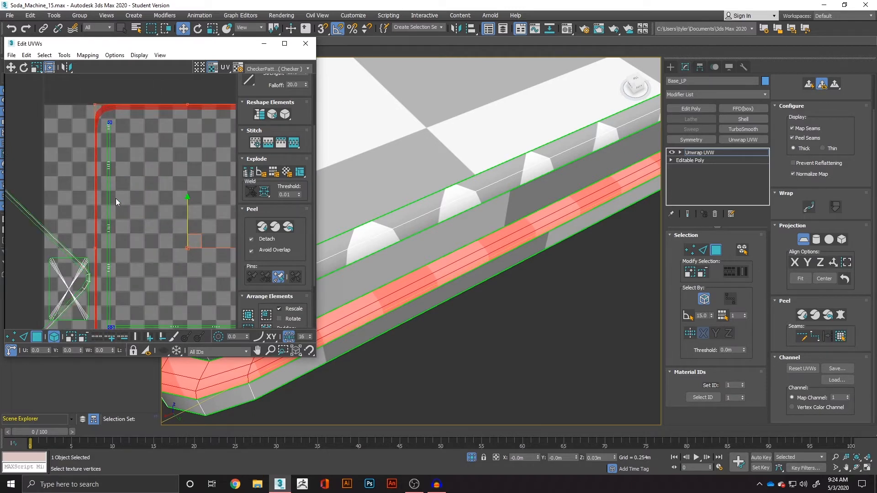
click(64, 54)
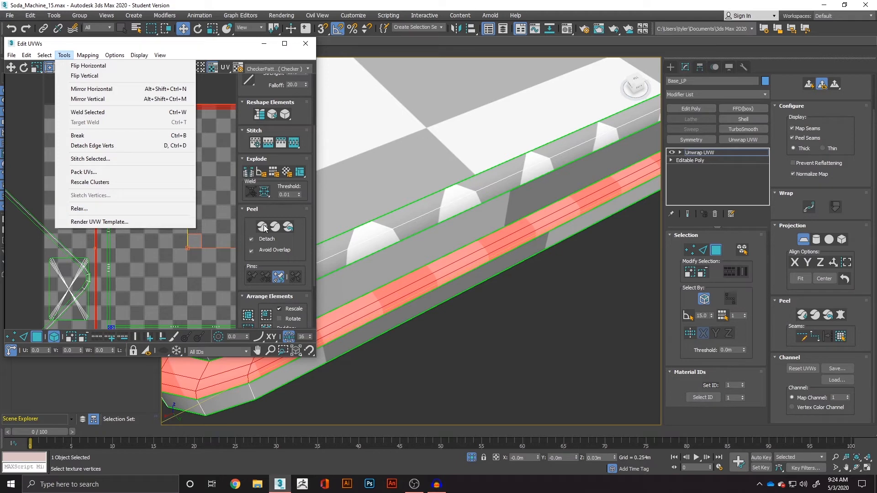
click(800, 238)
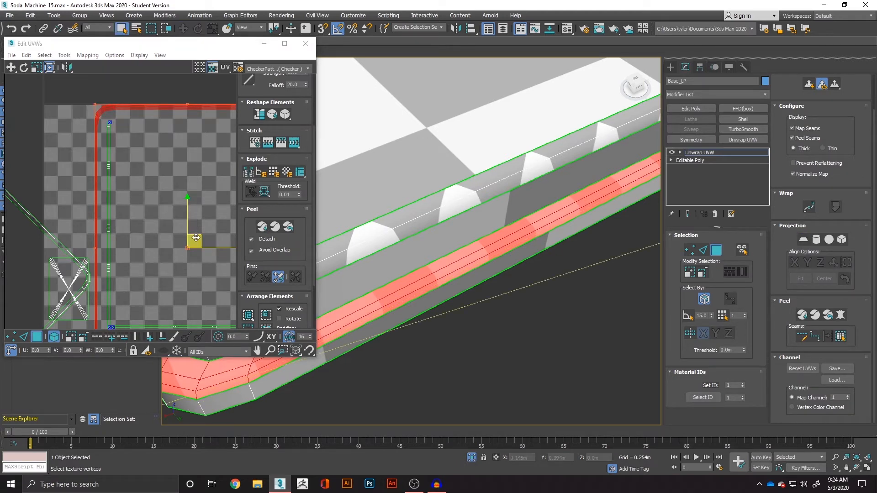
click(264, 227)
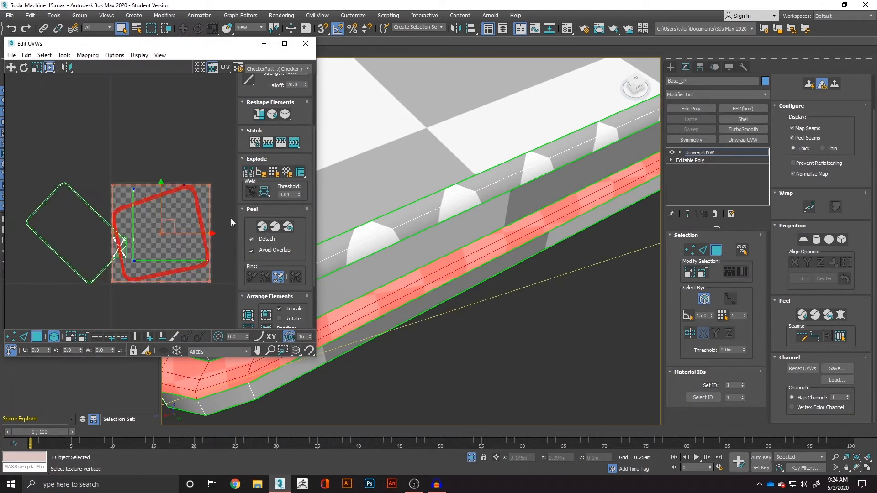
key(ctrl+z)
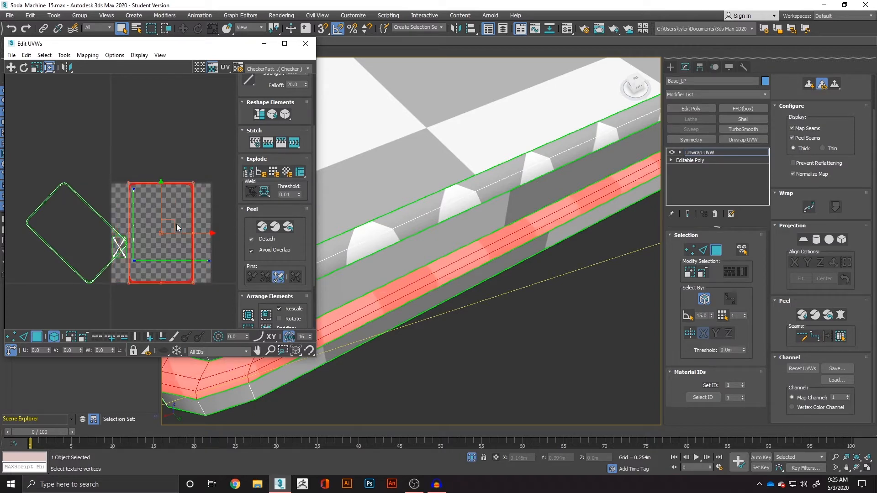
Relax the lower bevel shell by polygon angles with 100 iterations and an amount of 0.1, and move it beside the UV tile
scroll(176, 224, up, 5)
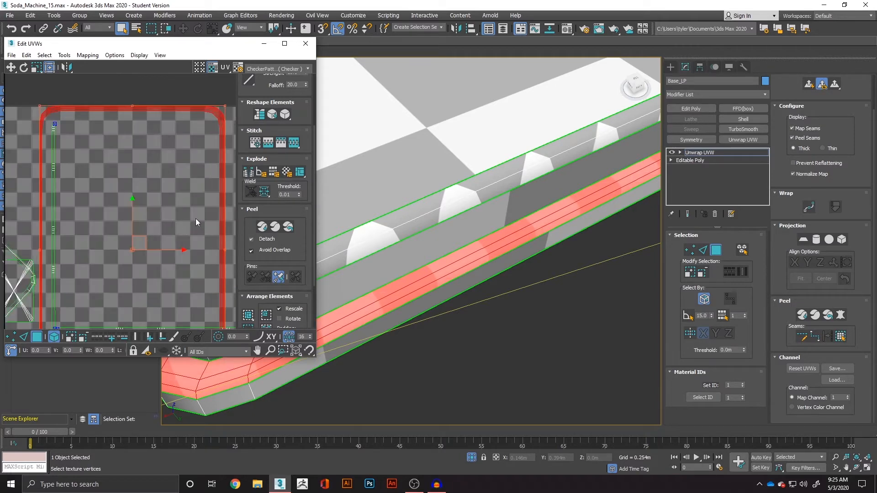
click(64, 54)
click(137, 208)
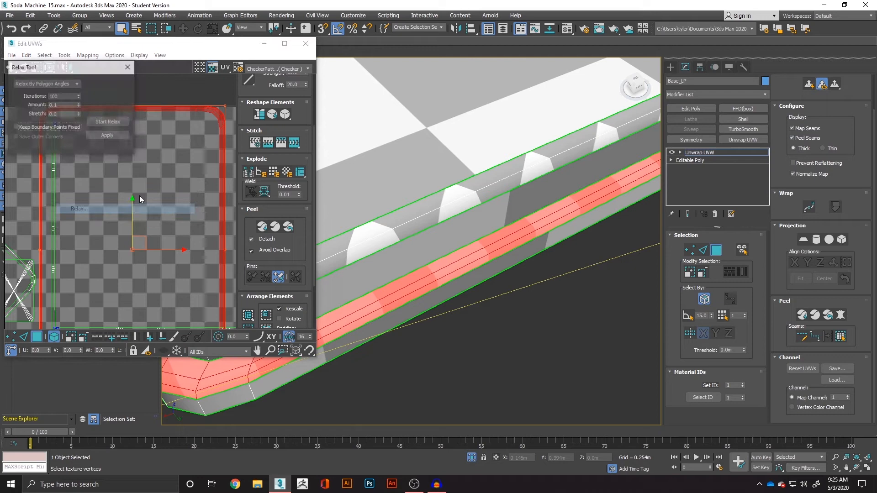
click(103, 122)
scroll(180, 174, down, 3)
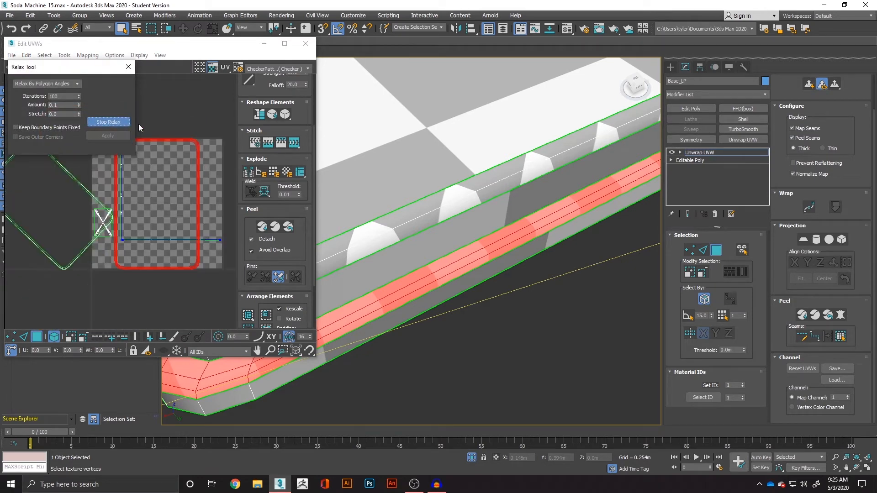
click(114, 122)
click(129, 67)
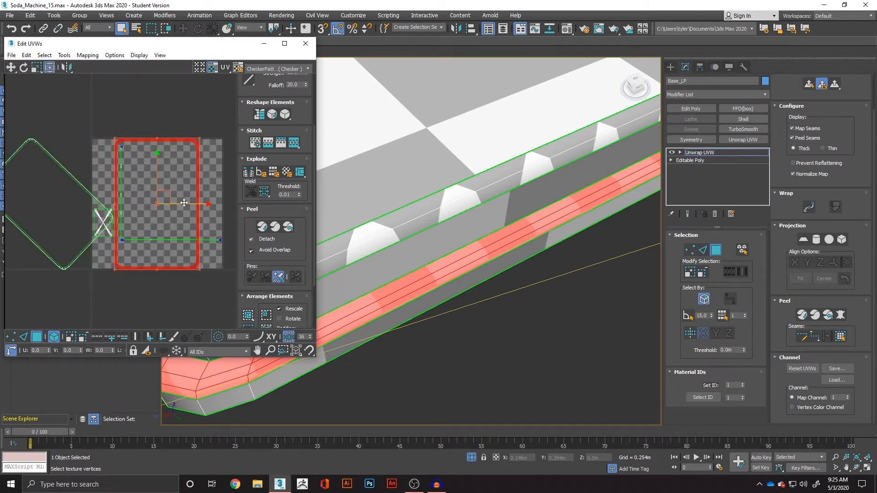
drag(184, 202, 303, 220)
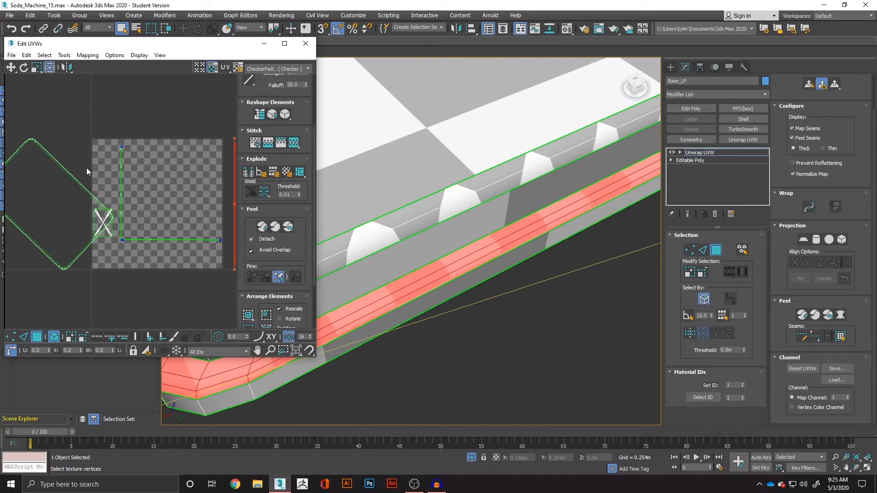
Planar map the upper bevel shell, reset its mapping gizmo after trying Best Align, and end the projection
click(49, 186)
click(809, 242)
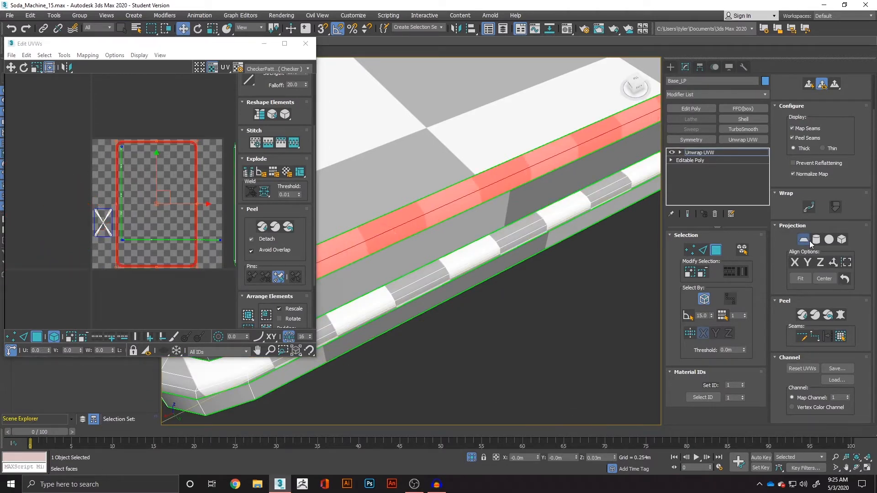
click(833, 261)
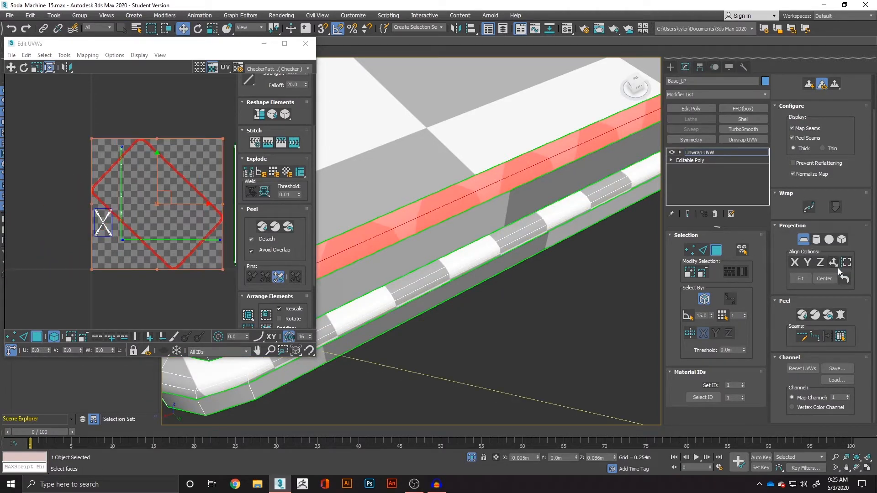
click(845, 279)
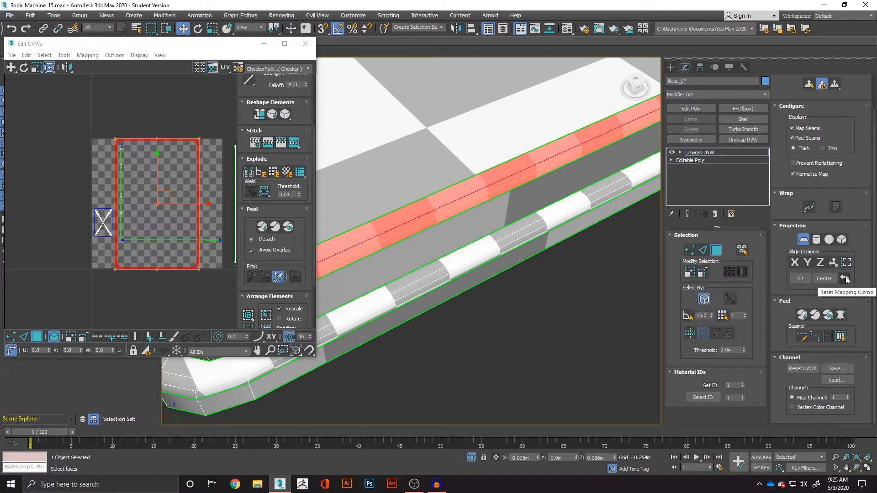
scroll(130, 174, down, 2)
scroll(138, 200, up, 4)
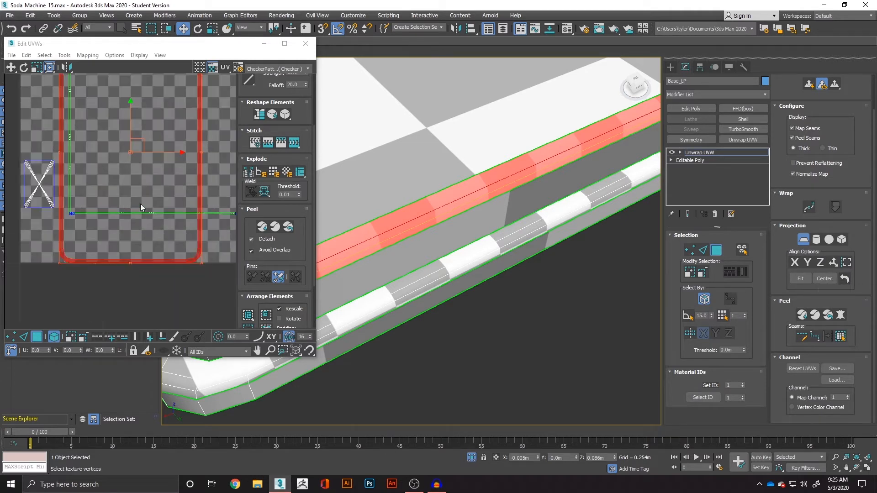
click(803, 241)
Relax the upper bevel shell by polygon angles with 100 iterations and an amount of 0.1, and close the Relax Tool
click(64, 55)
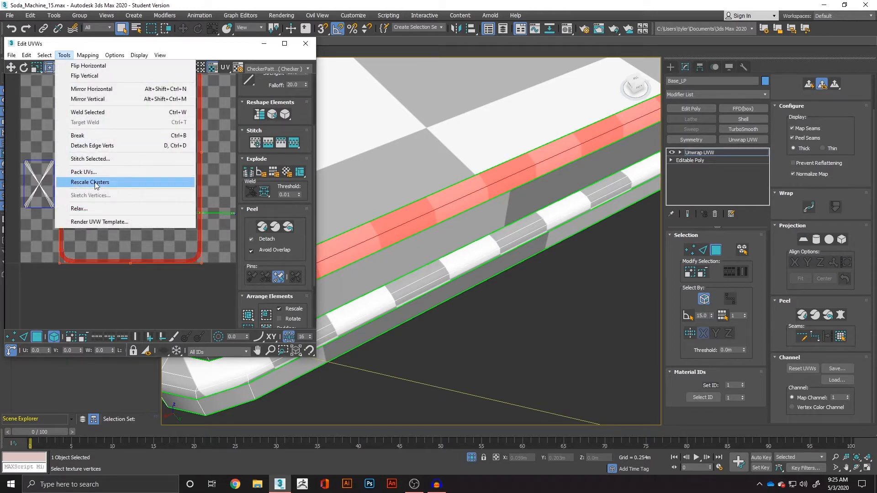
click(97, 207)
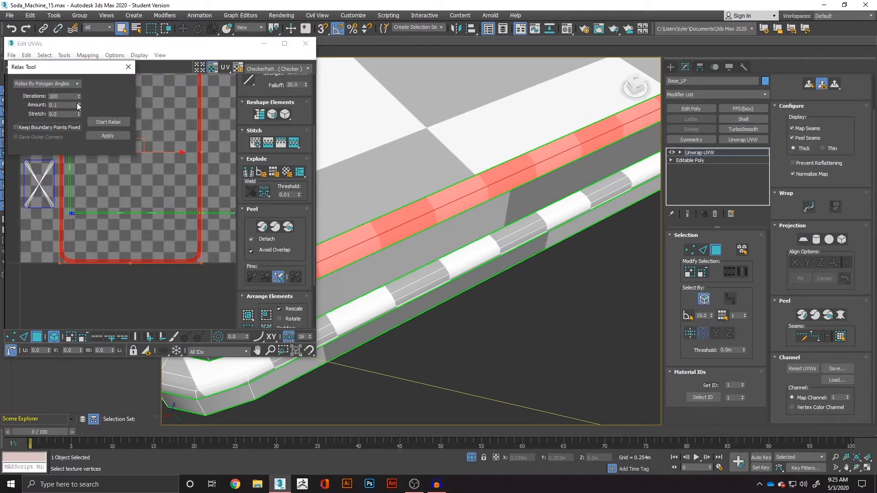
click(96, 122)
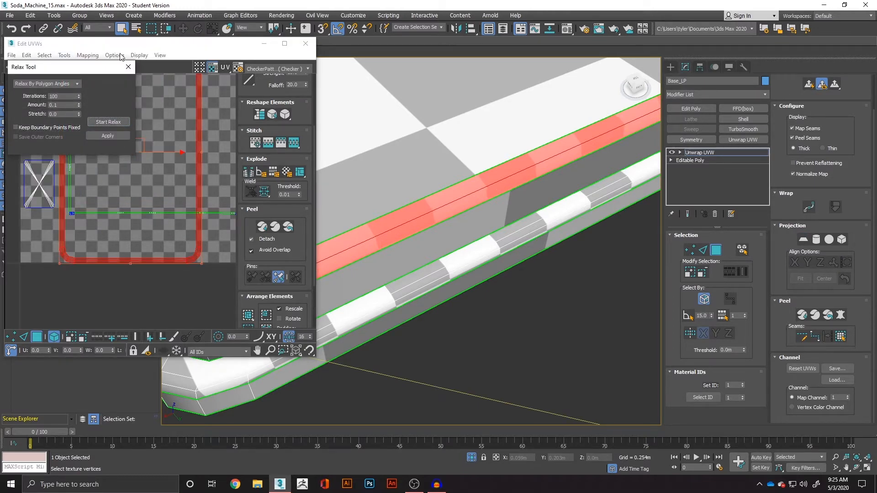
click(128, 67)
Select all of the base's UV shells and pack them into the UV tile with Rescale on and 0.02 padding
scroll(158, 132, down, 3)
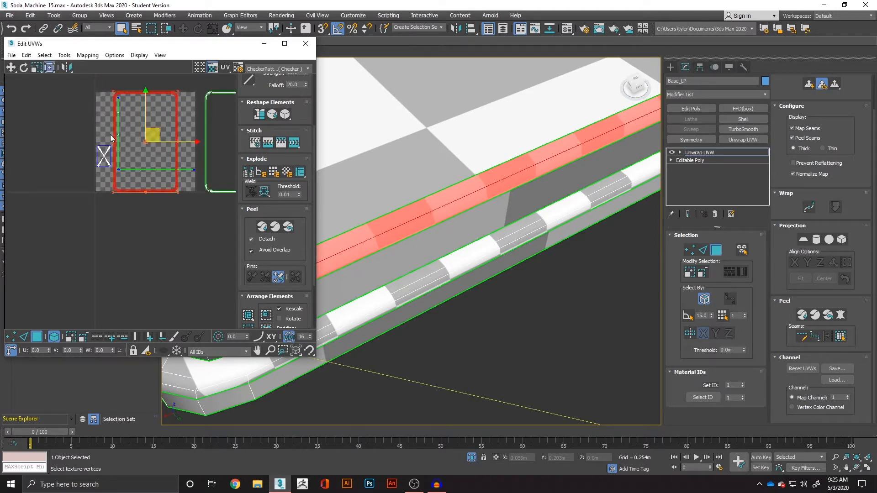
key(ctrl+a)
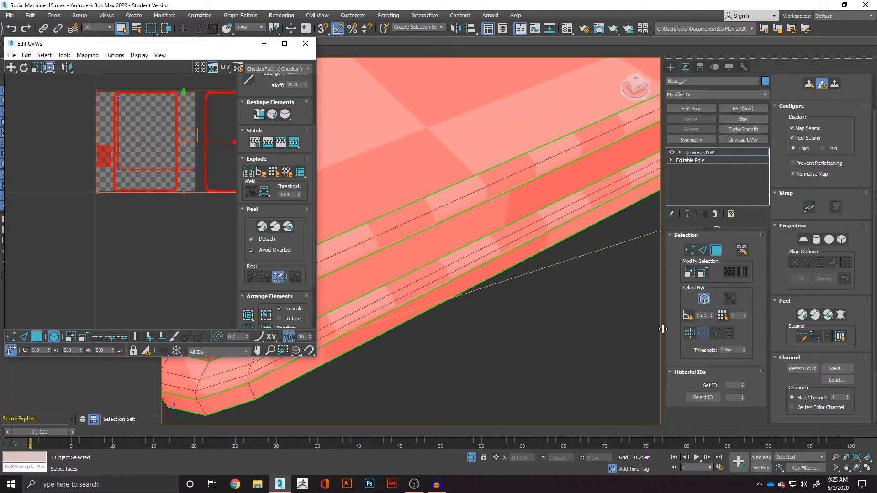
scroll(251, 269, down, 2)
click(248, 273)
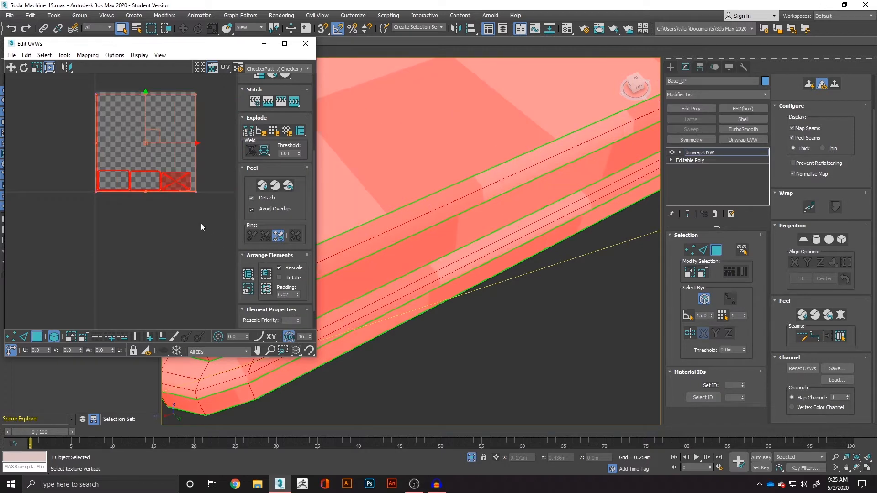
Deselect the packed shells and examine the base with the checker pattern and the UV_Checker.png texture for distortion
scroll(483, 248, down, 6)
click(519, 254)
scroll(450, 251, up, 4)
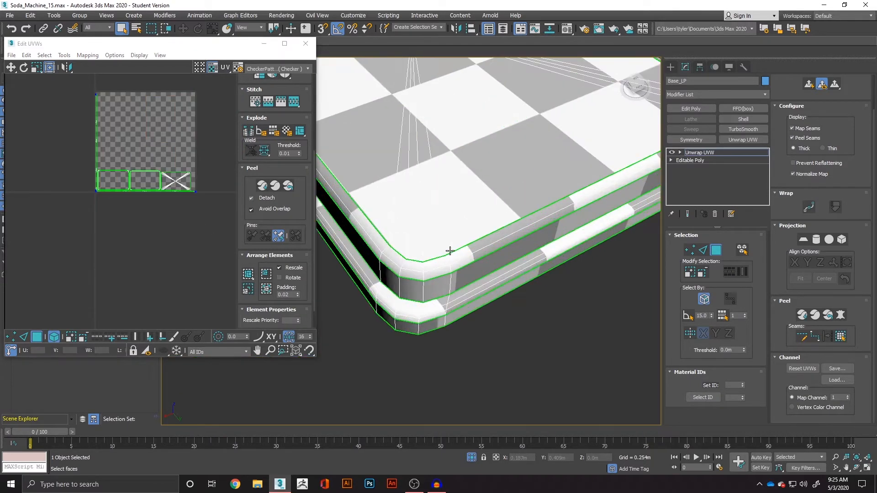
alt+middle_drag(513, 262, 557, 237)
scroll(571, 268, down, 3)
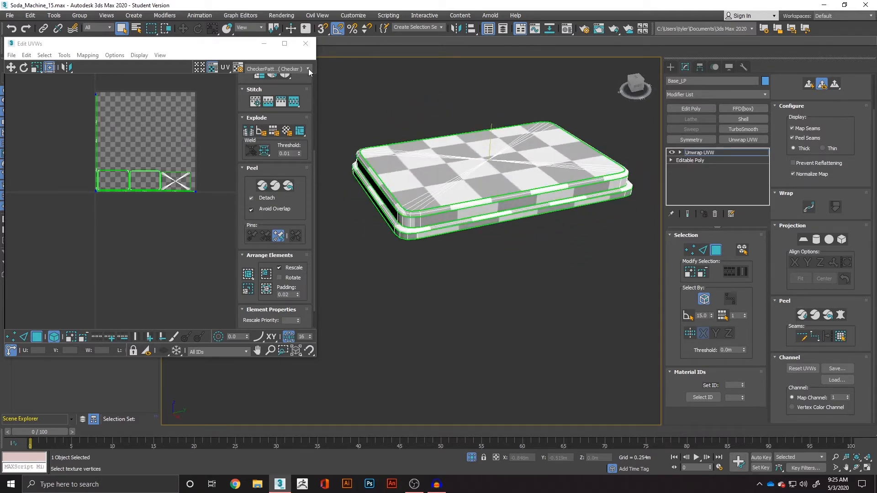
click(308, 70)
click(274, 79)
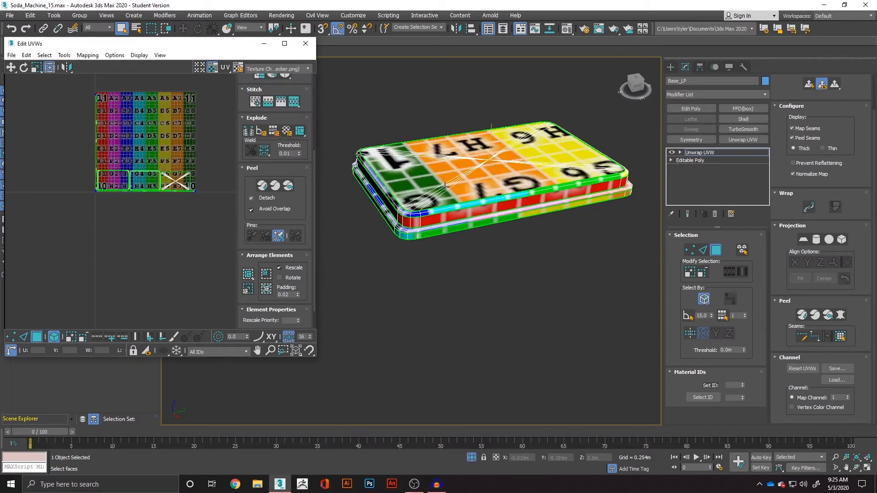
click(308, 68)
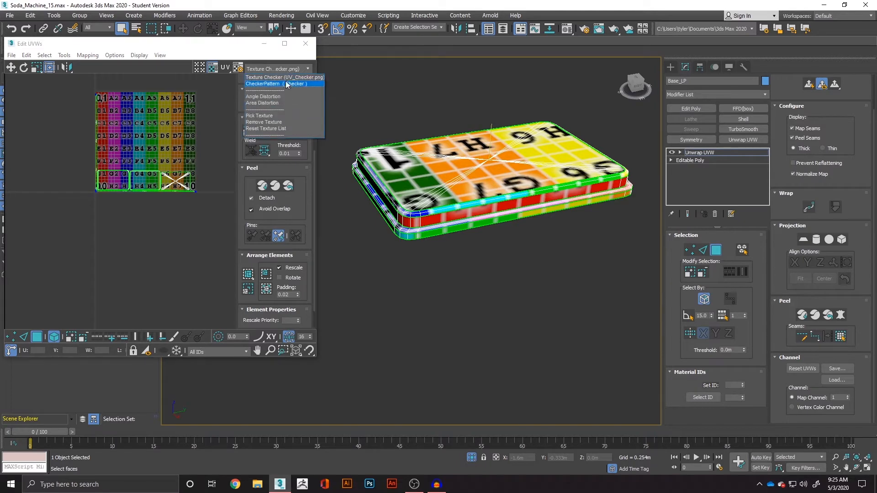
click(285, 79)
Close the UV editor and convert Base_LP to an Editable Poly
click(305, 44)
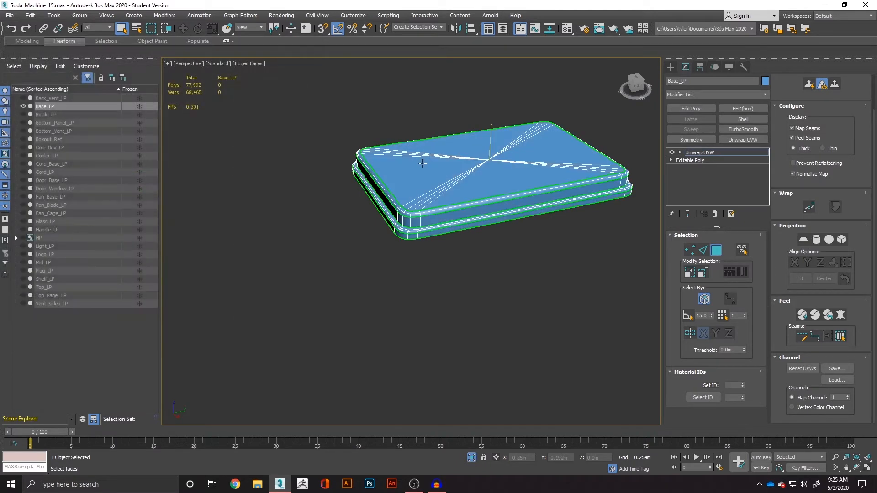
right_click(422, 164)
mouse_move(459, 256)
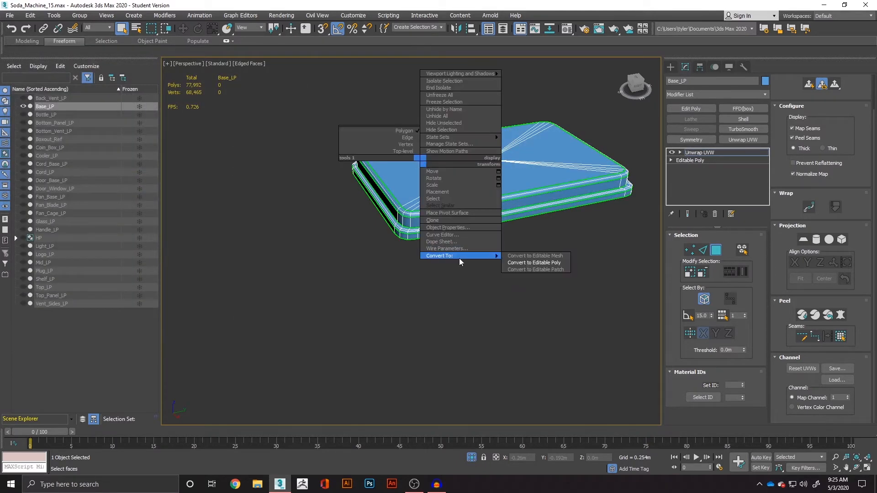
click(536, 260)
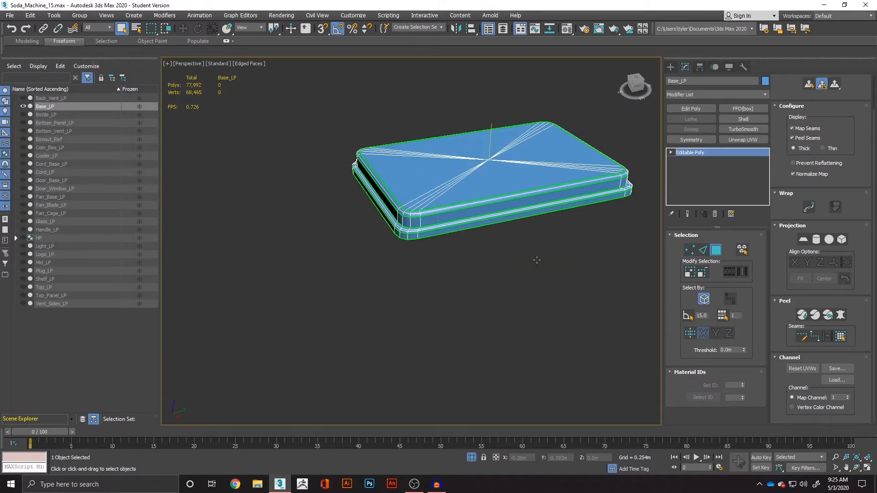
Hide Base_LP and end the isolation so that the remaining low-poly parts are shown
click(23, 106)
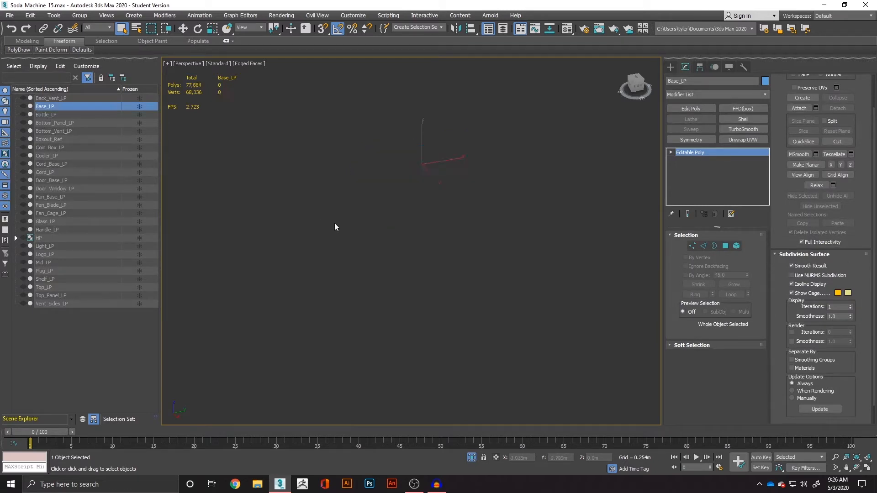
right_click(365, 240)
mouse_move(399, 332)
click(383, 165)
Select Glass_LP, the glass pane in the soda machine's door
middle_drag(386, 177, 361, 268)
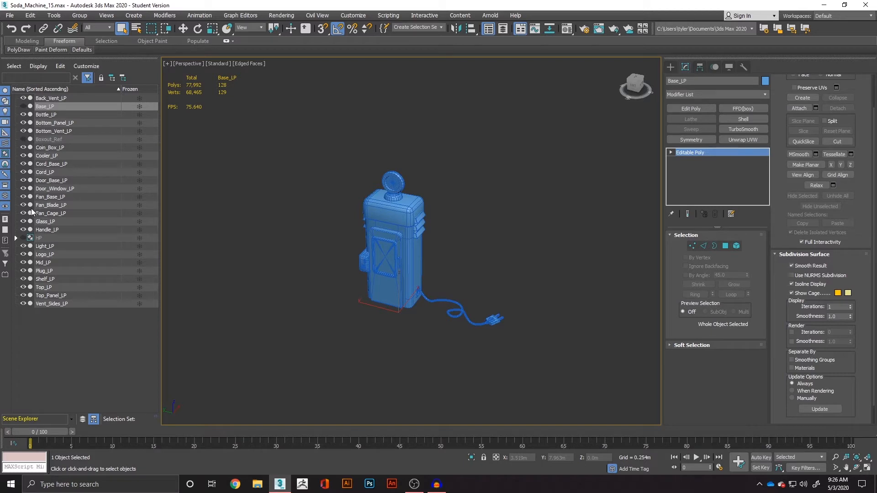
scroll(364, 263, up, 8)
scroll(401, 237, down, 3)
click(369, 270)
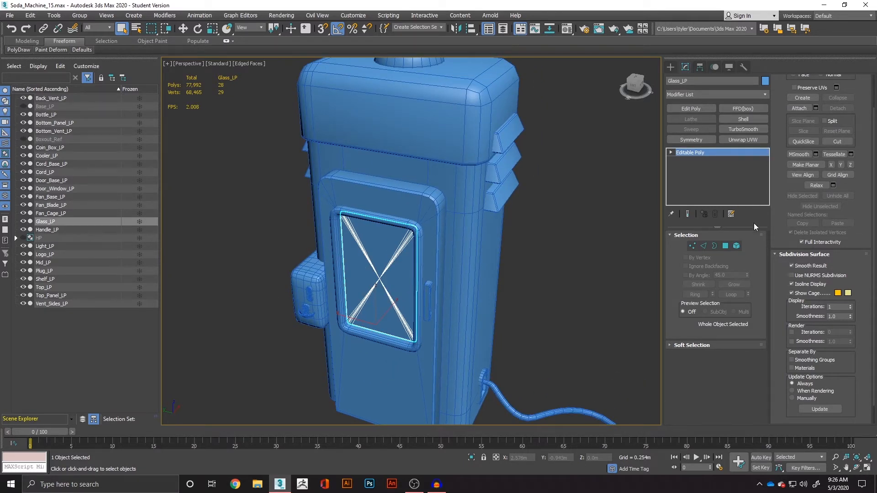
Select all polygons of the glass pane and add an Unwrap UVW modifier
click(726, 246)
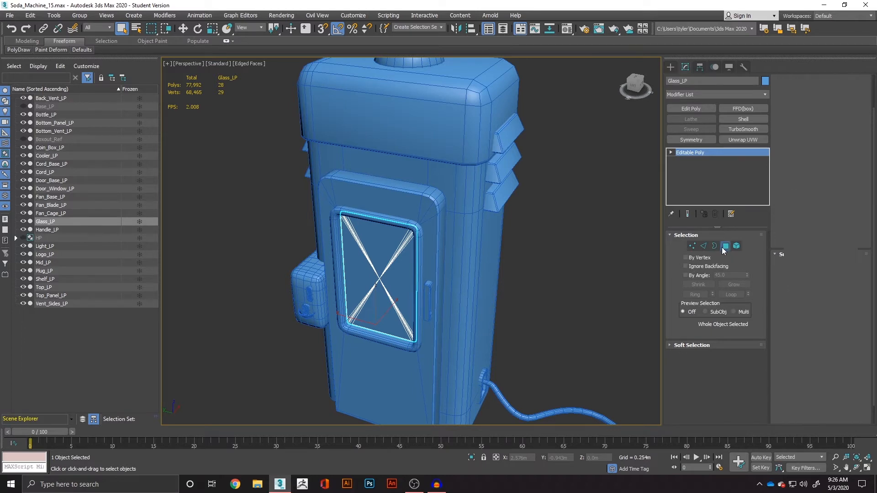
scroll(799, 346, down, 3)
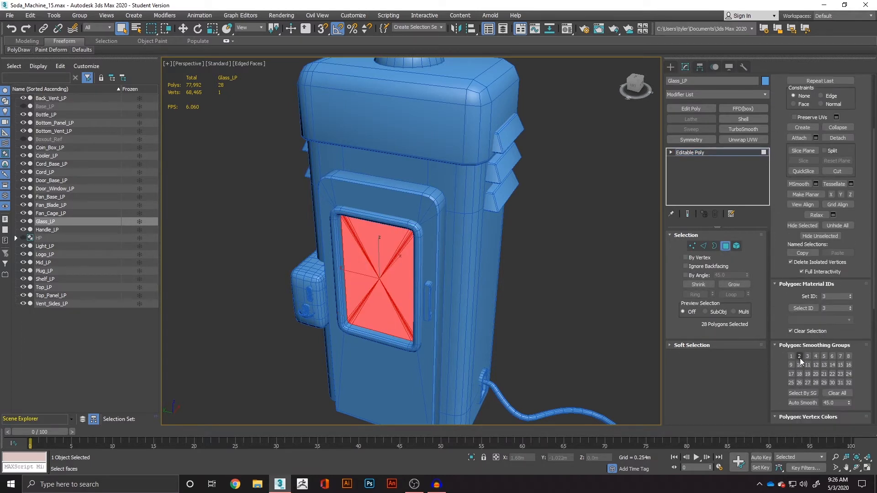
click(746, 141)
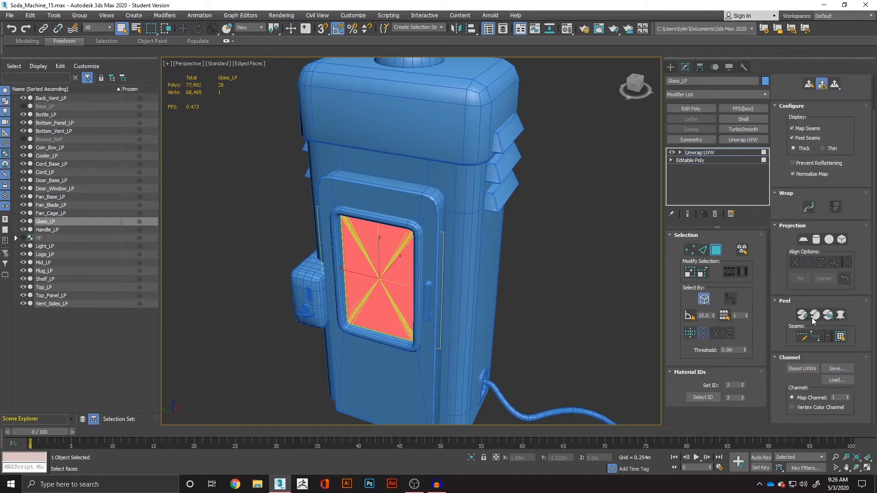
Planar map the glass polygons, resetting and best-aligning the projection gizmo and fitting it to the selection
click(803, 241)
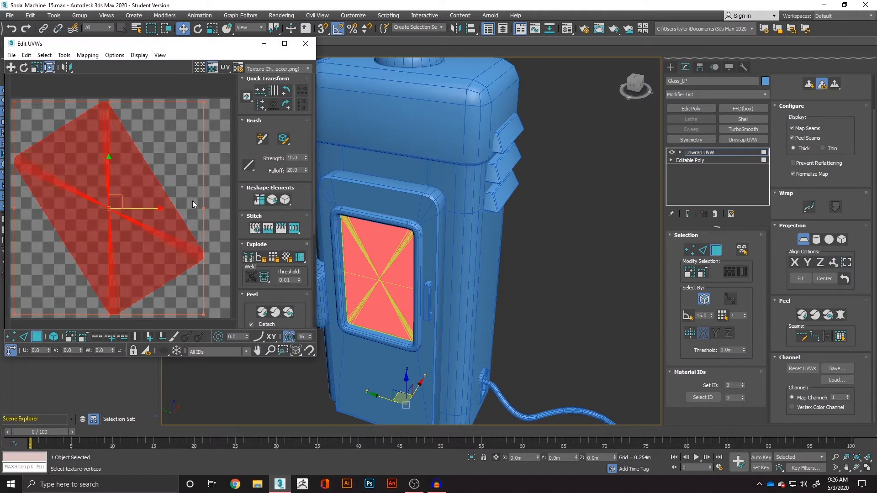
click(846, 279)
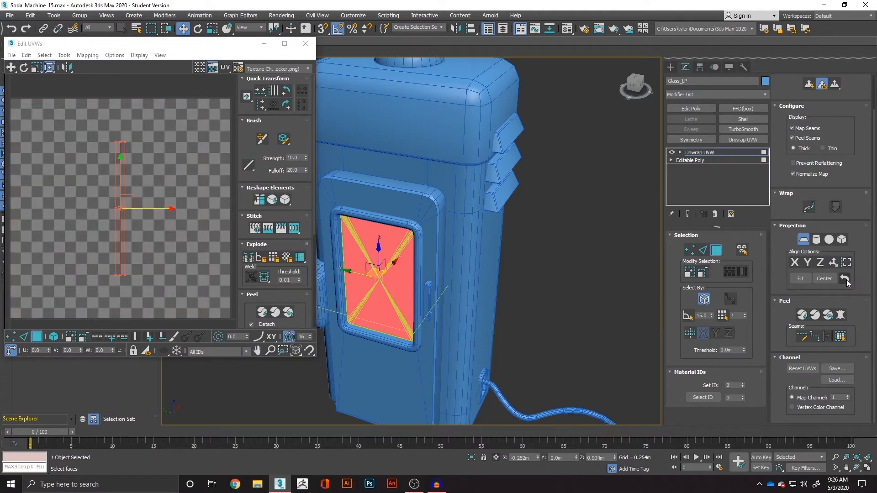
click(833, 265)
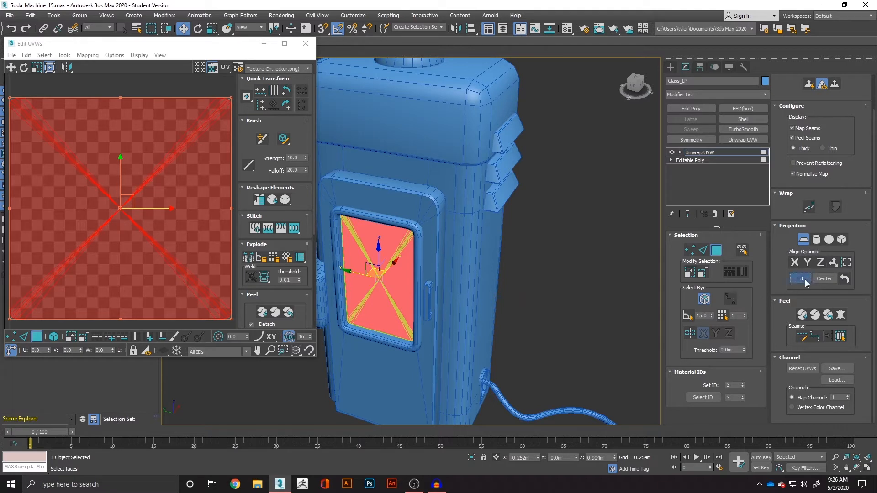
click(803, 240)
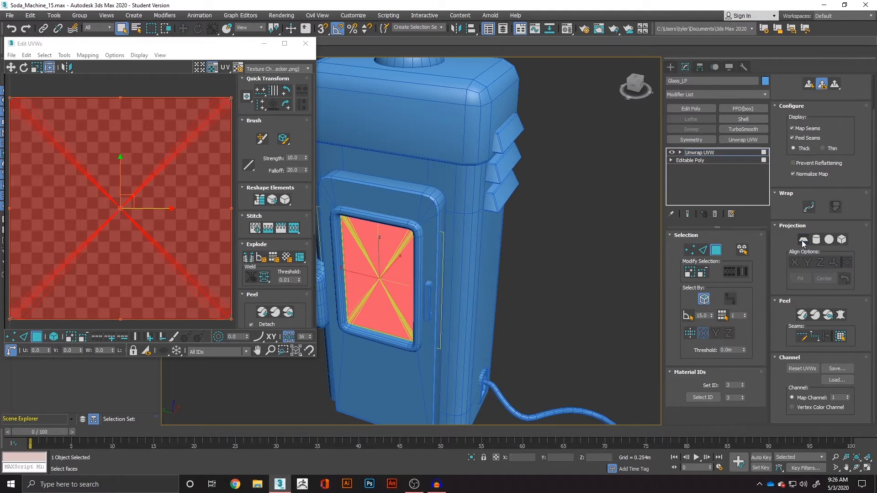
Relax the glass UVs by polygon angles with 100 iterations and an amount of 0.1
click(46, 55)
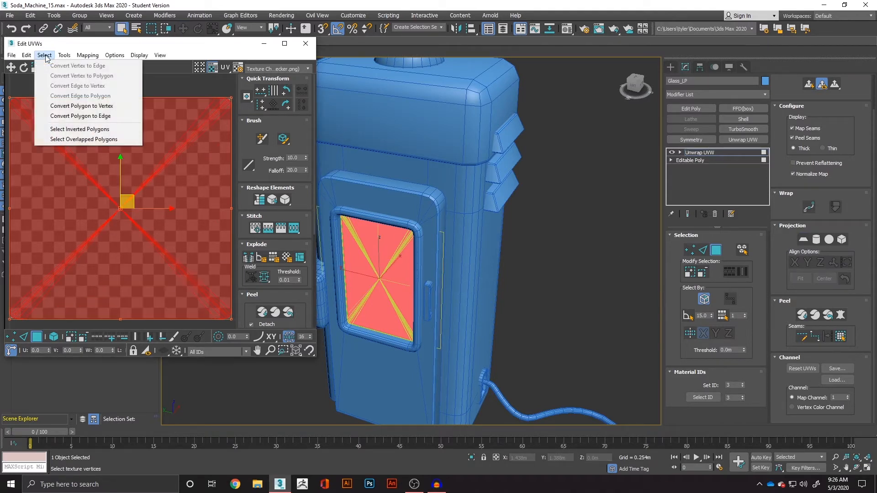
mouse_move(59, 62)
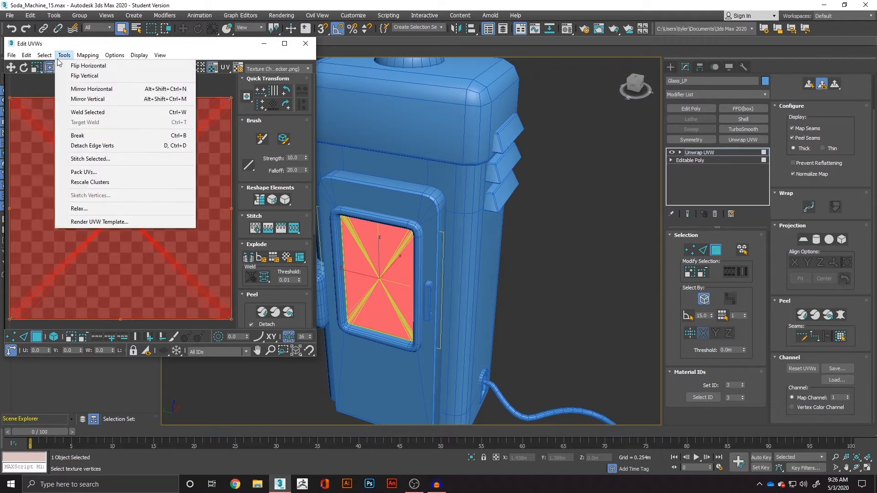
click(189, 208)
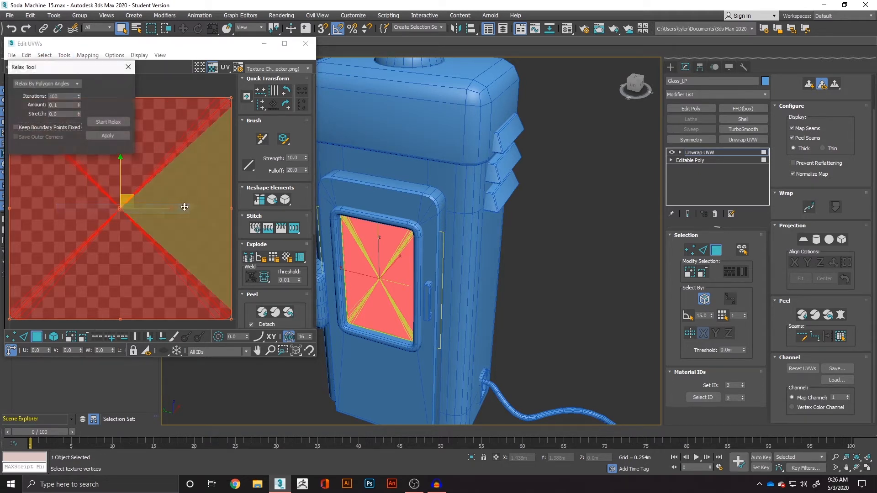
click(108, 122)
click(114, 122)
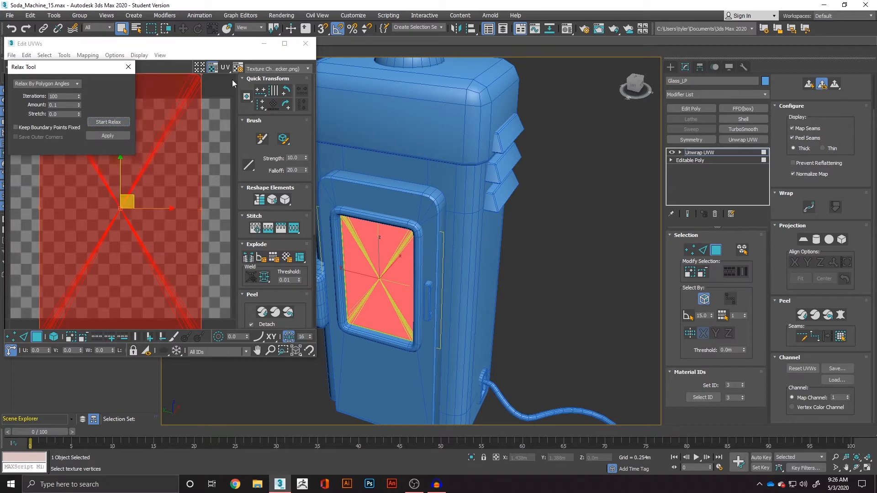
click(129, 67)
Show the checker pattern as the UV preview texture on the glass pane
click(263, 68)
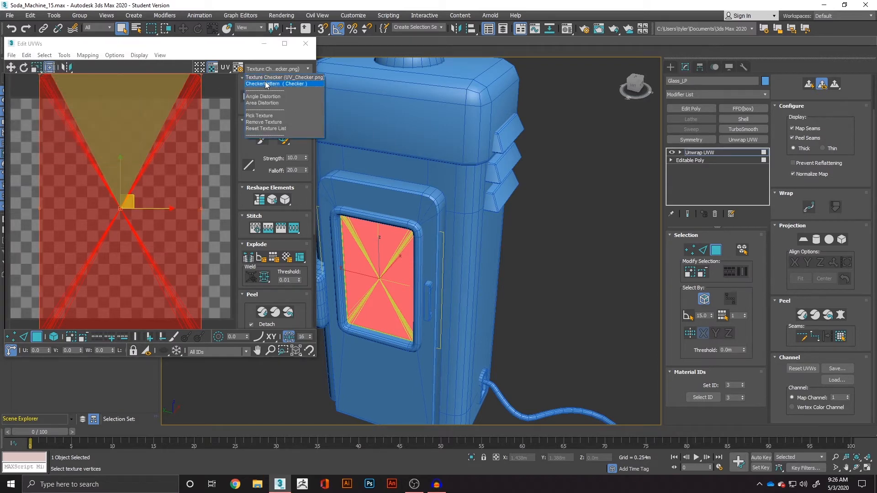
click(267, 83)
scroll(338, 199, up, 5)
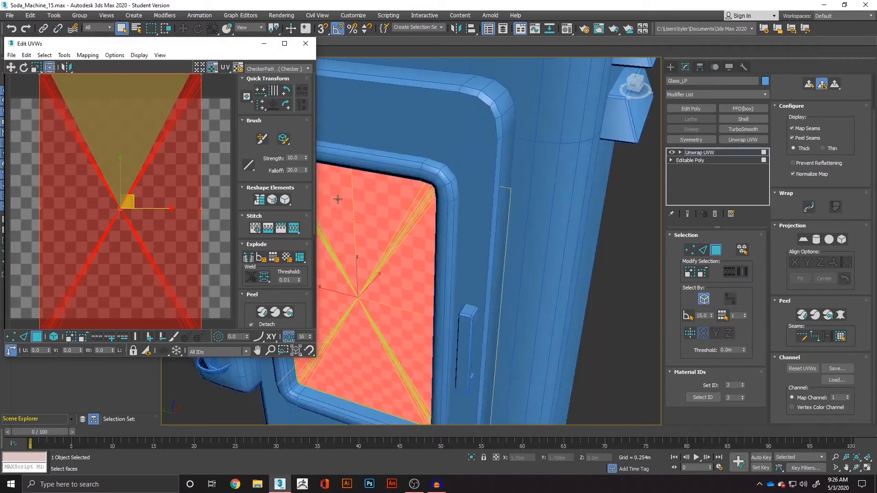
click(266, 69)
click(264, 84)
Select all glass UV polygons and pack them into the UV tile with rescaling on
scroll(224, 137, down, 3)
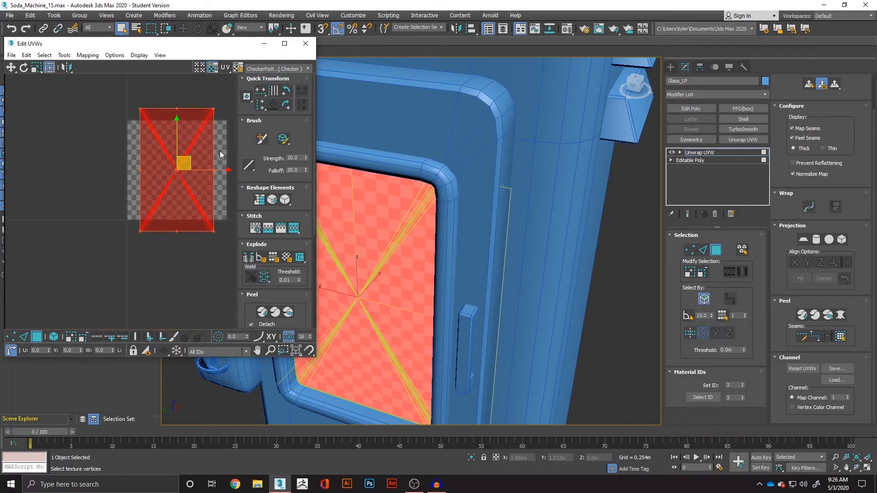
click(221, 157)
click(196, 157)
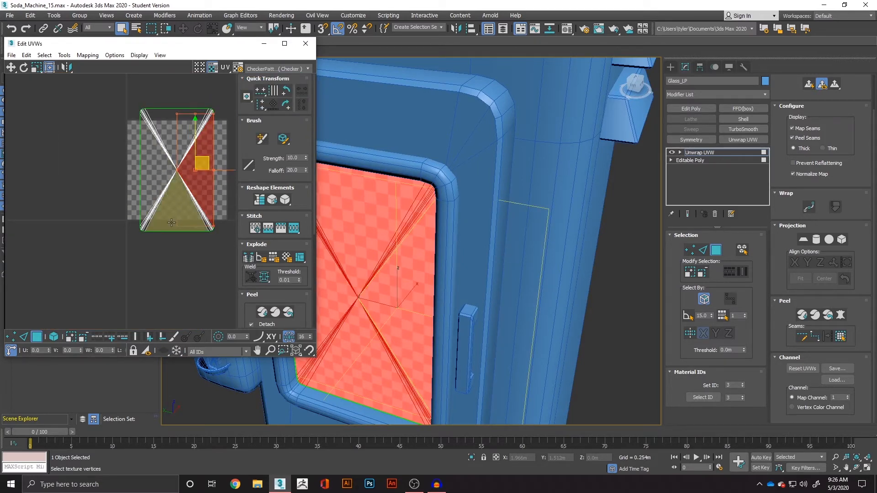
key(ctrl+a)
scroll(257, 303, down, 6)
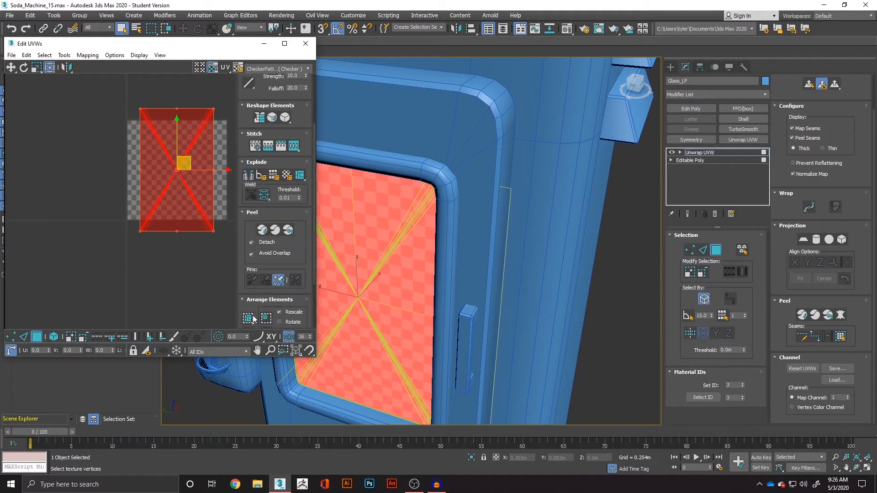
click(249, 318)
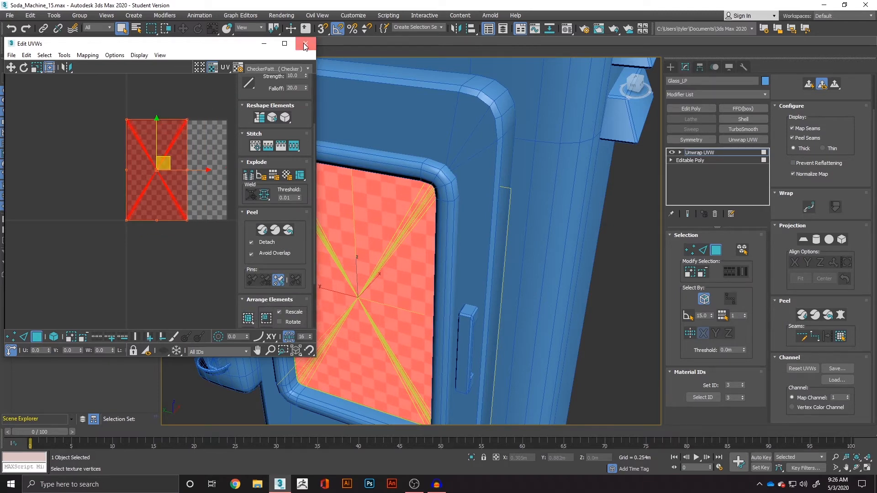
Convert the unwrapped glass pane to an Editable Poly and hide Glass_LP
click(306, 44)
right_click(352, 249)
mouse_move(386, 343)
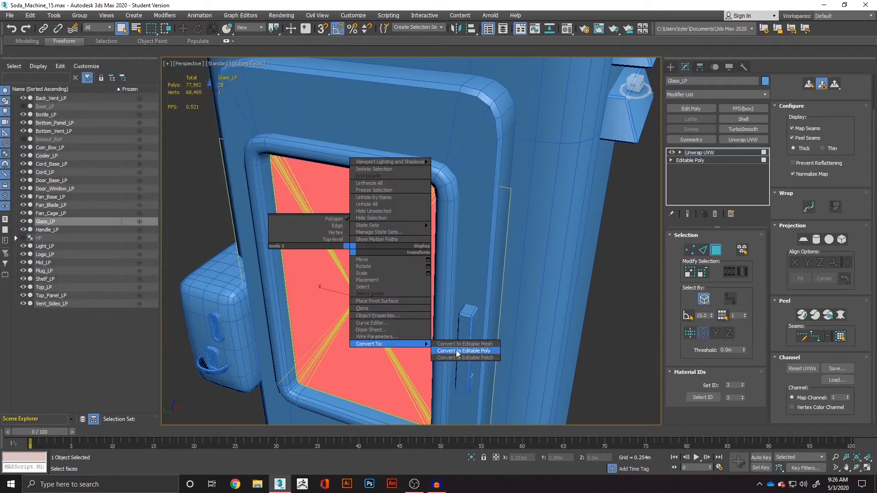
click(457, 351)
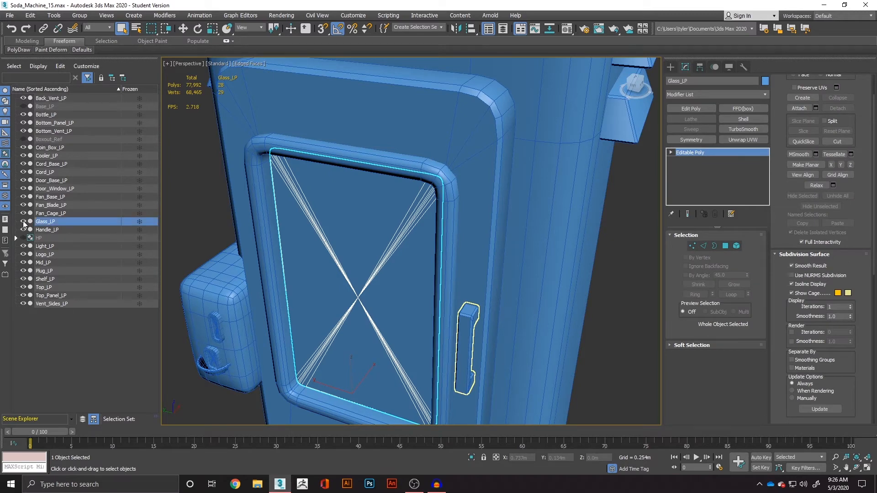
click(23, 222)
Select the fan blades behind the cage on the machine's back panel and isolate them
scroll(525, 258, down, 2)
middle_drag(527, 258, 462, 222)
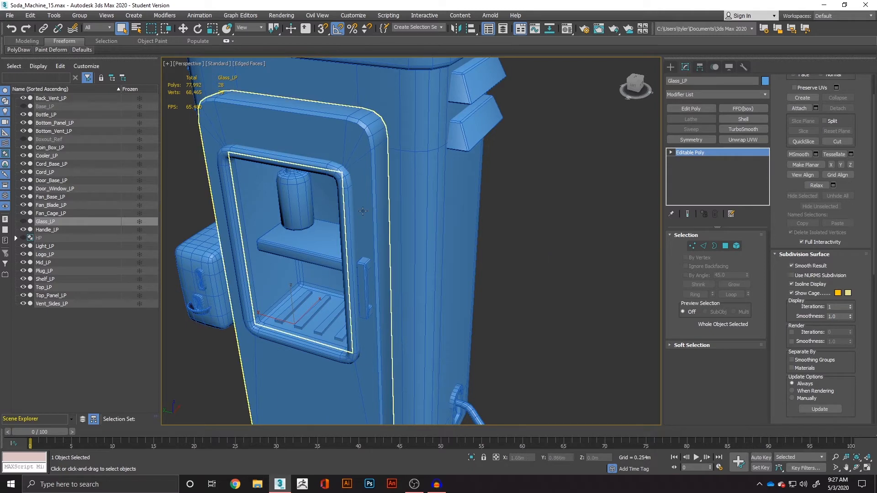
scroll(525, 273, down, 4)
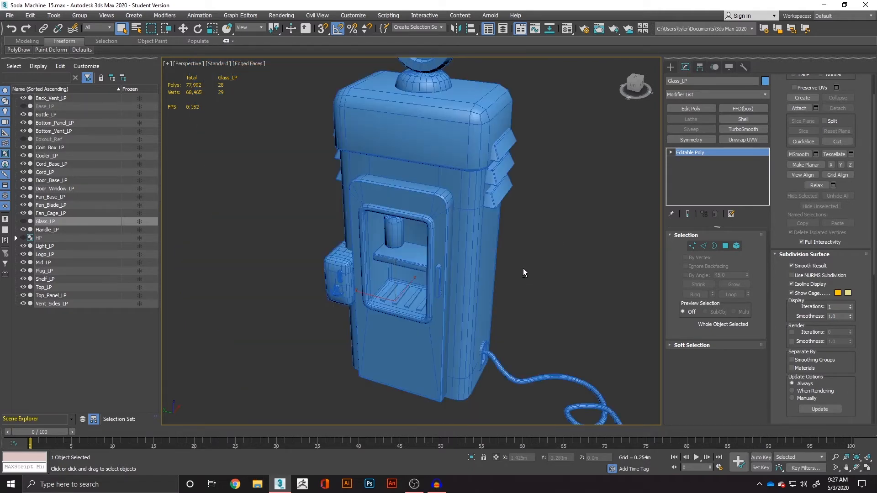
alt+middle_drag(523, 268, 637, 249)
alt+middle_drag(499, 257, 487, 211)
scroll(426, 239, up, 5)
scroll(426, 239, up, 10)
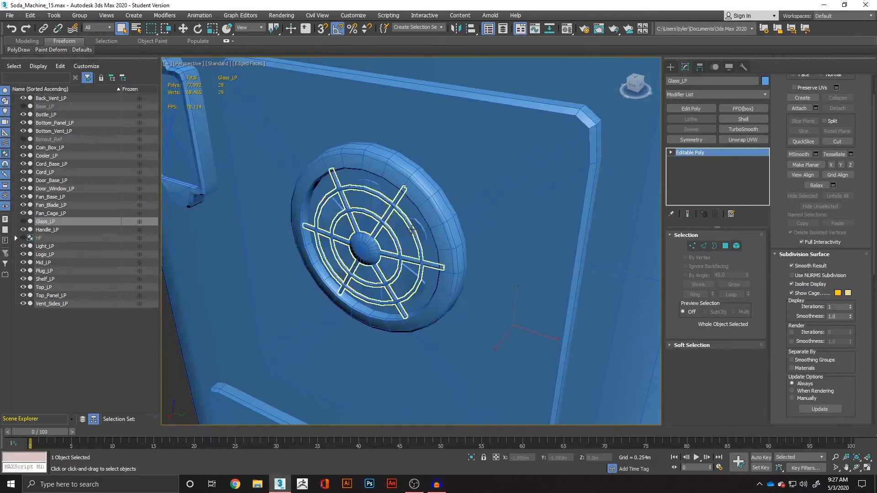
click(403, 243)
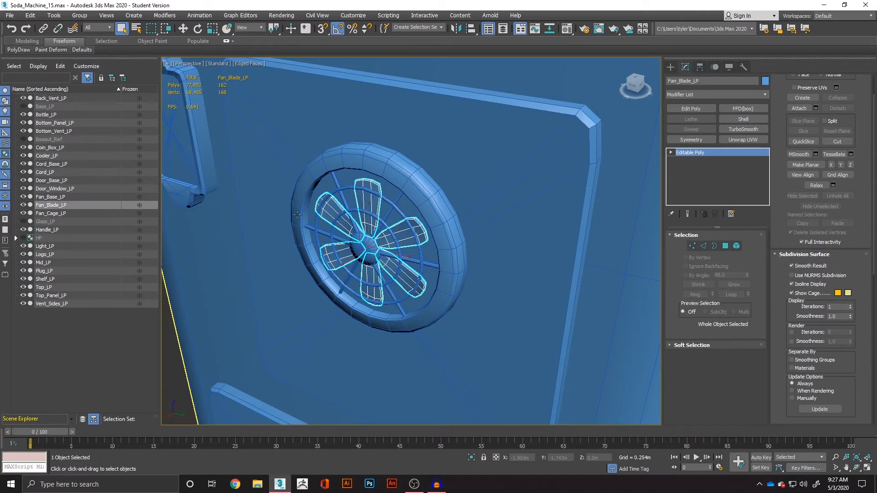
scroll(425, 214, down, 3)
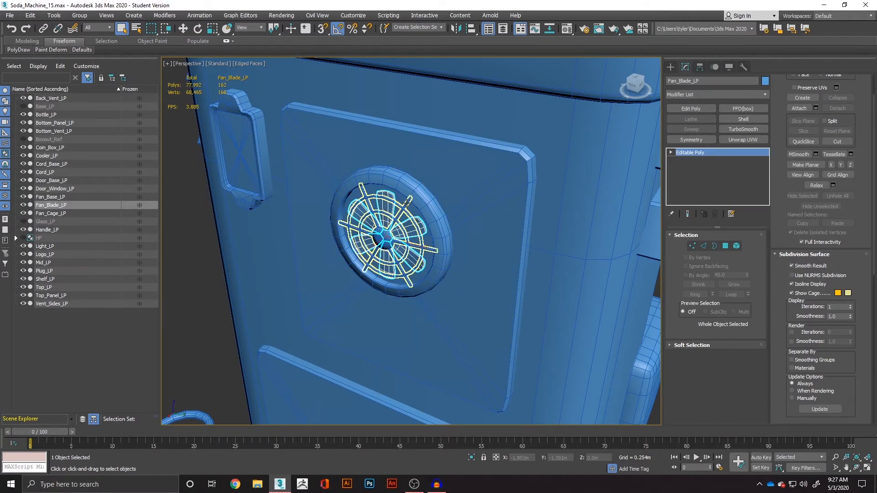
scroll(407, 201, up, 5)
scroll(350, 171, down, 6)
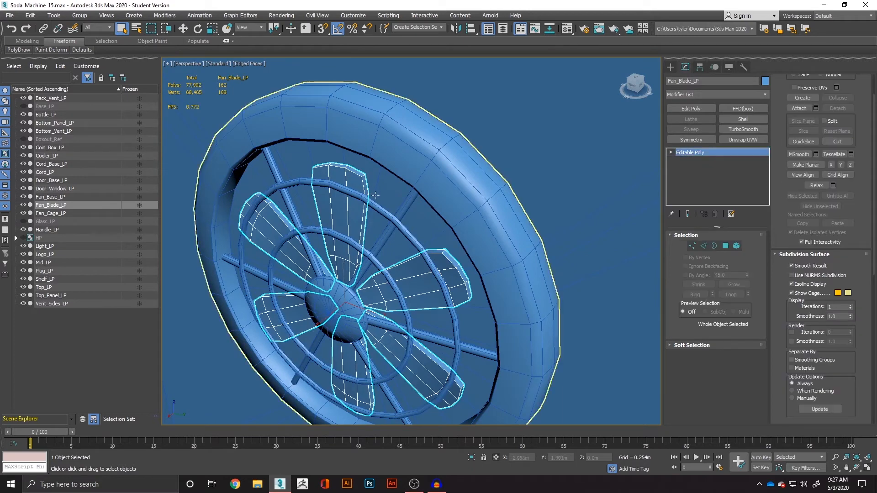
scroll(372, 214, up, 6)
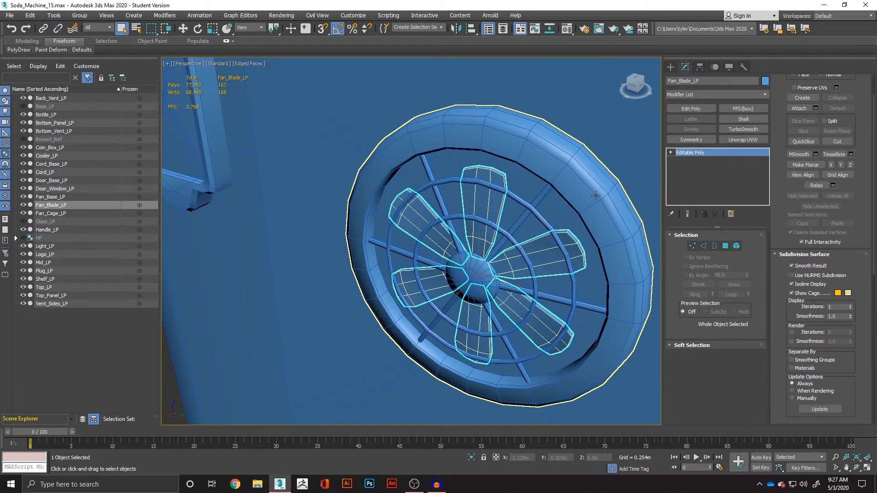
scroll(538, 259, down, 5)
middle_drag(551, 259, 441, 281)
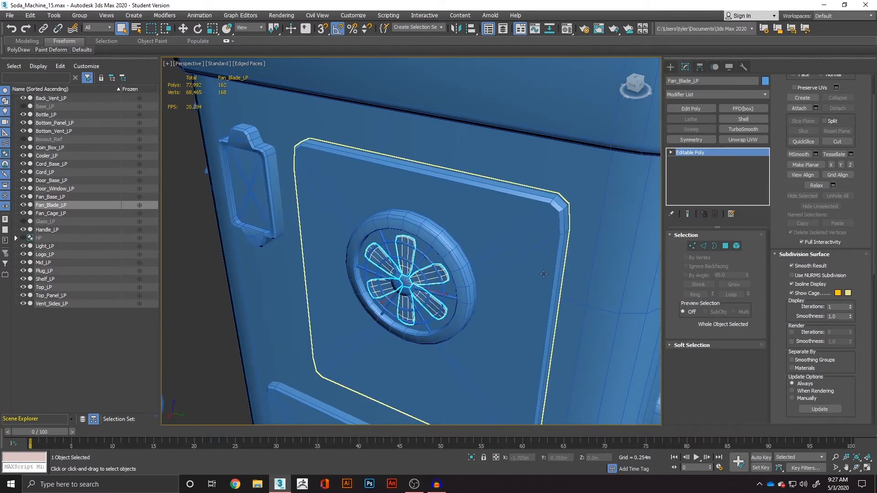
scroll(407, 281, up, 2)
key(alt+q)
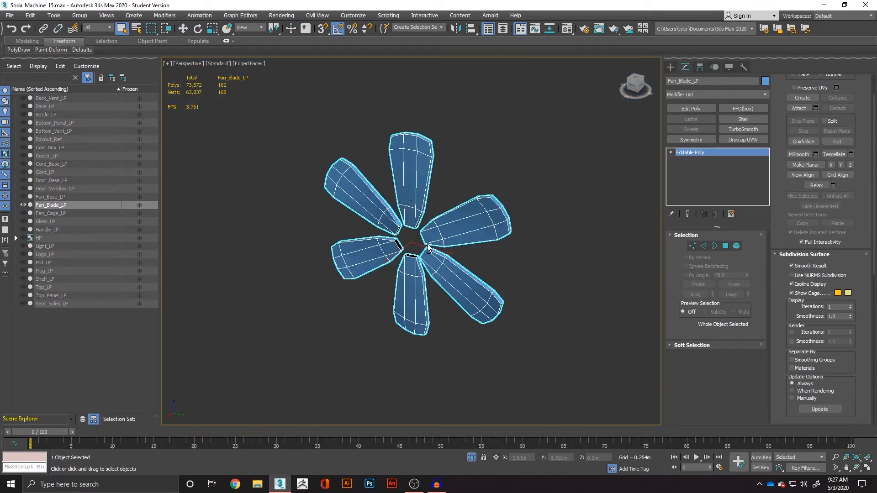
Add an Unwrap UVW modifier to the fan blades, select all their polygons and open the UV editor
alt+middle_drag(459, 222, 480, 280)
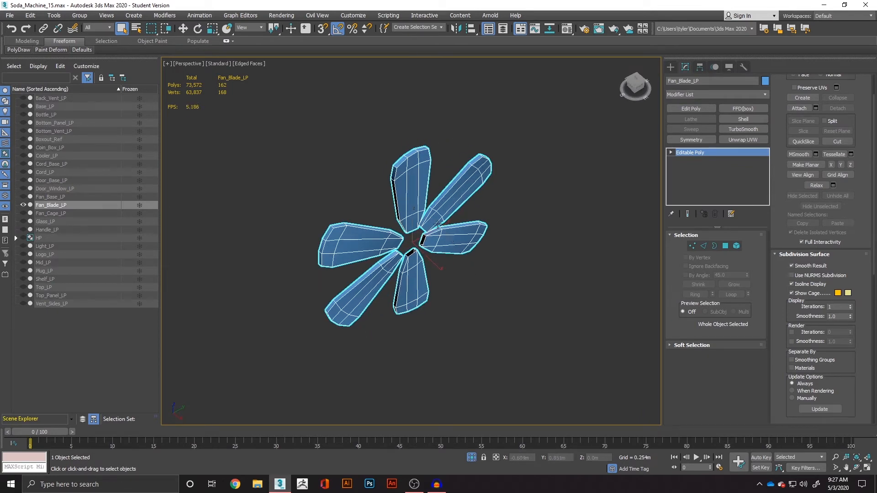
click(534, 226)
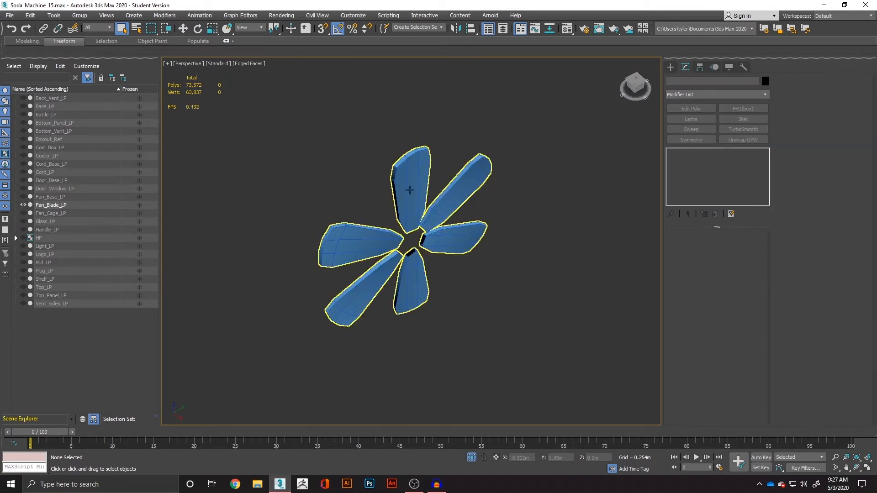
click(412, 190)
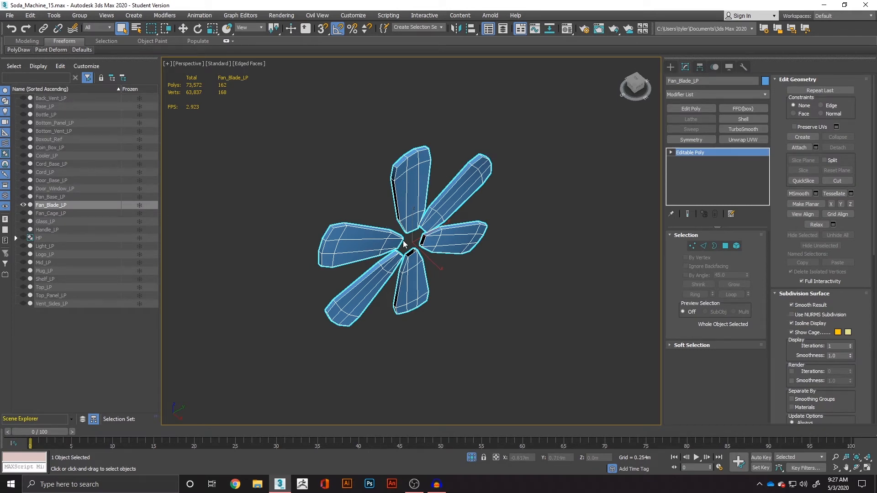
scroll(452, 259, down, 2)
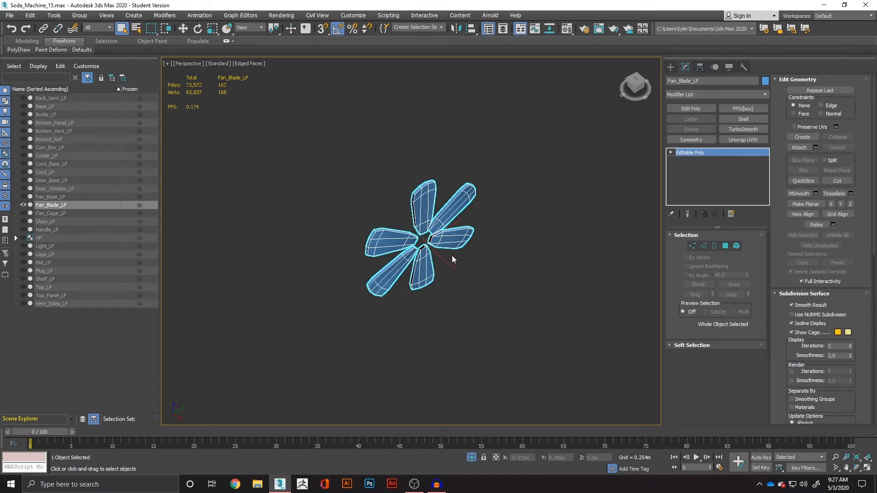
click(738, 141)
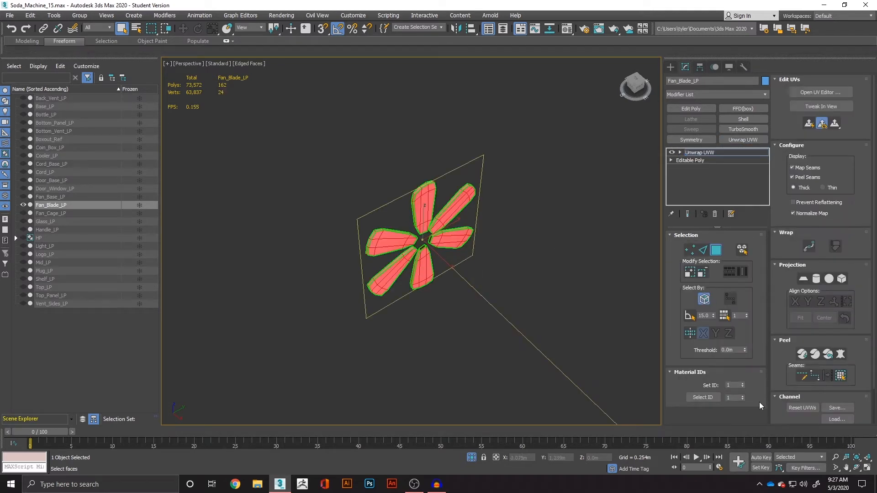
click(821, 93)
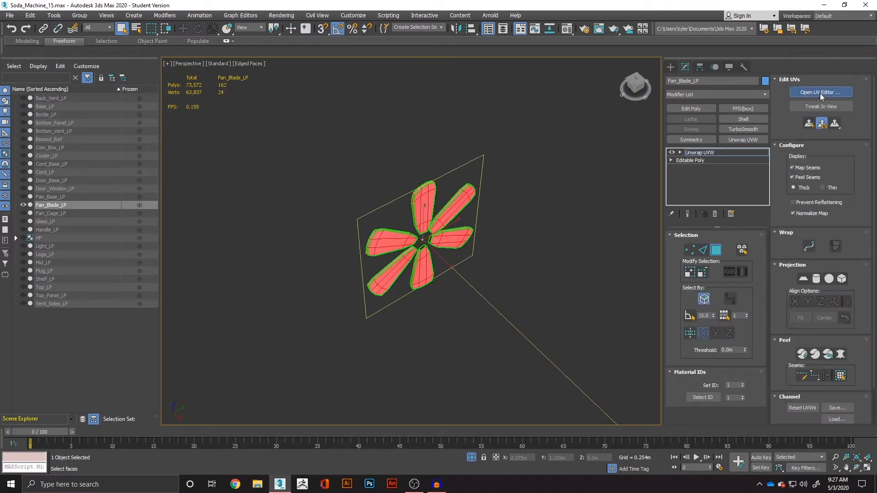
scroll(66, 201, down, 3)
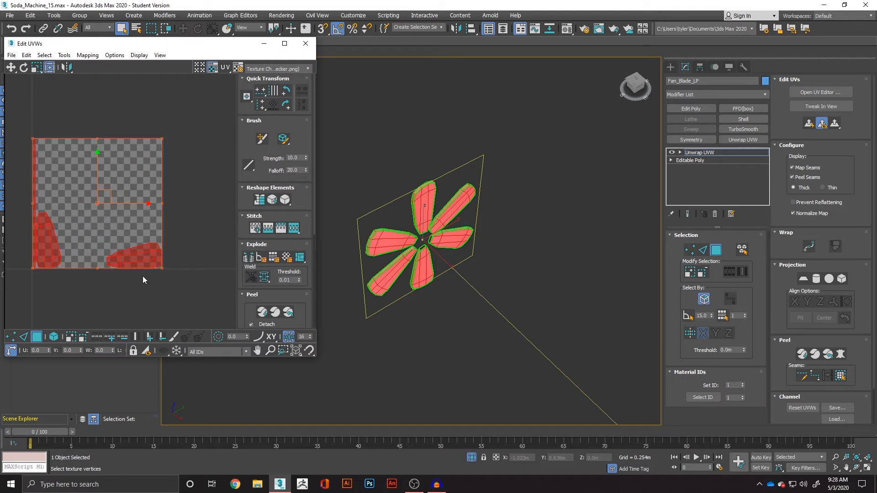
Turn on element selection for UVs and move one blade shell straight up out of the overlapping stack
scroll(142, 276, up, 2)
click(129, 290)
scroll(144, 260, up, 3)
click(146, 241)
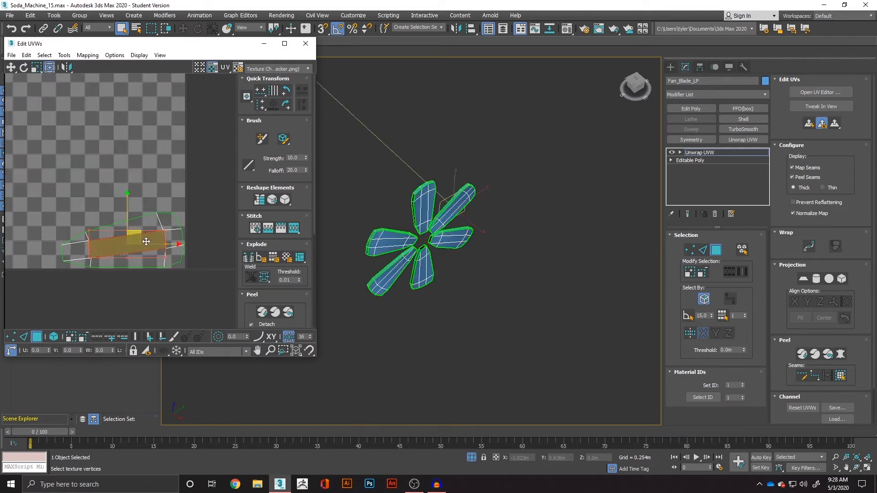
click(54, 337)
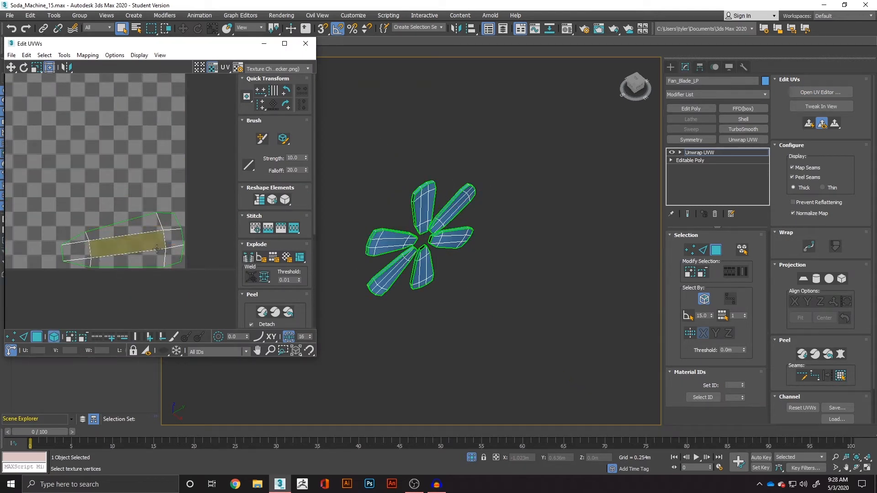
click(157, 249)
drag(123, 194, 157, 111)
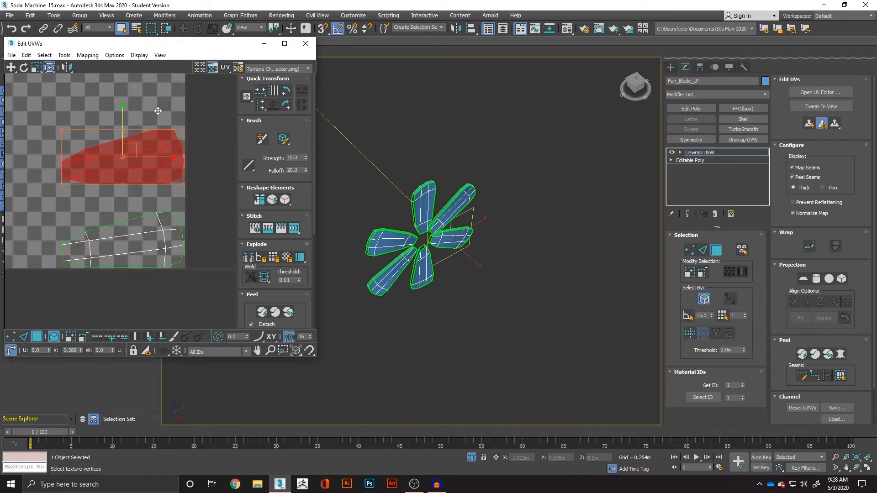
Pull the other stacked blade shells apart, moving two below the tile and one to each side of the stack
click(136, 219)
drag(122, 195, 133, 270)
click(128, 249)
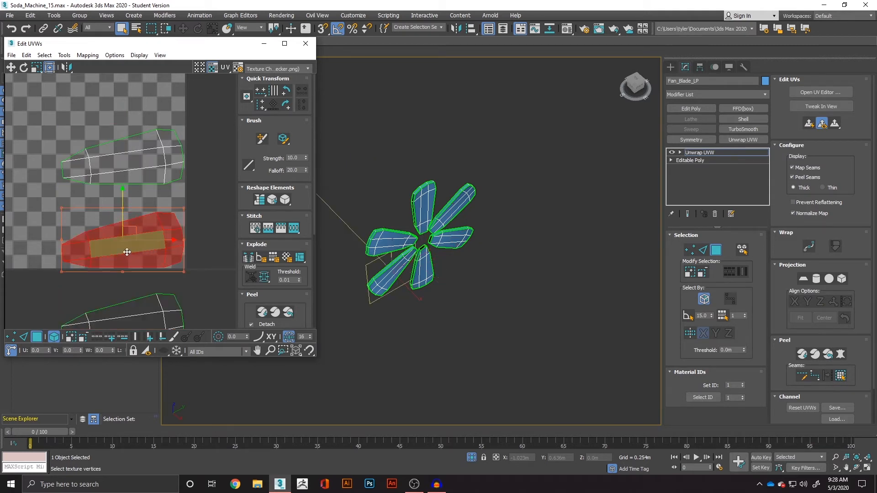
drag(248, 245, 248, 304)
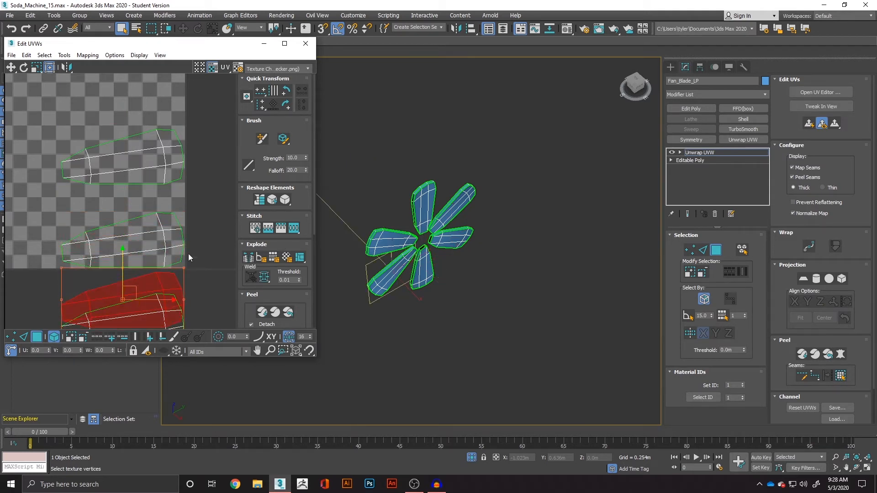
click(165, 238)
drag(171, 241, 314, 242)
click(160, 243)
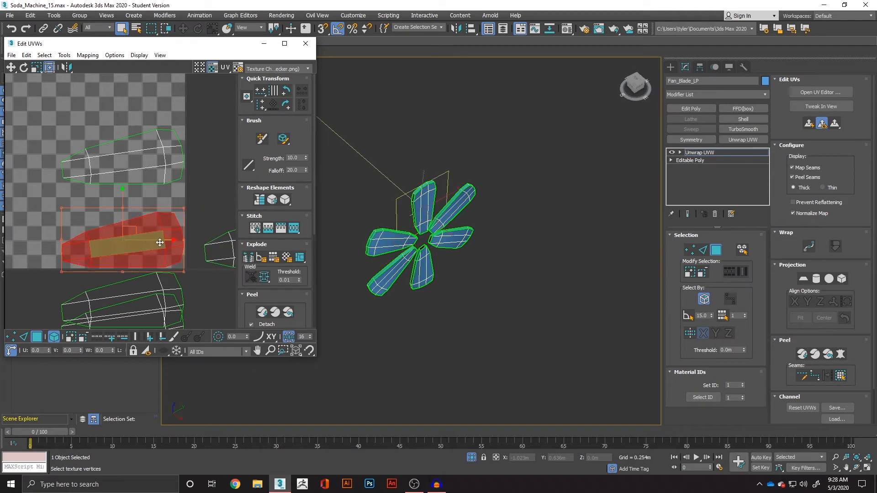
drag(167, 242, 62, 249)
scroll(93, 256, down, 3)
middle_drag(134, 266, 189, 211)
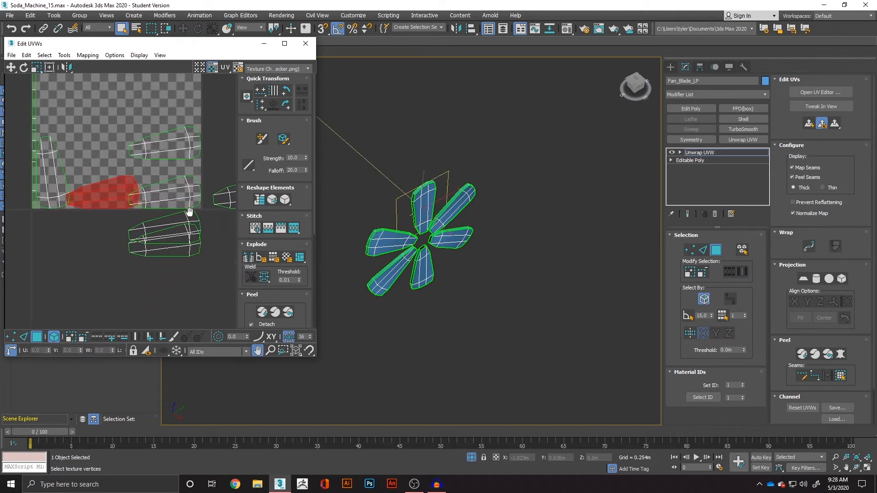
Select all fan blade UVs, pack them into the tile with rescaling on, and close the UV editor
key(ctrl+a)
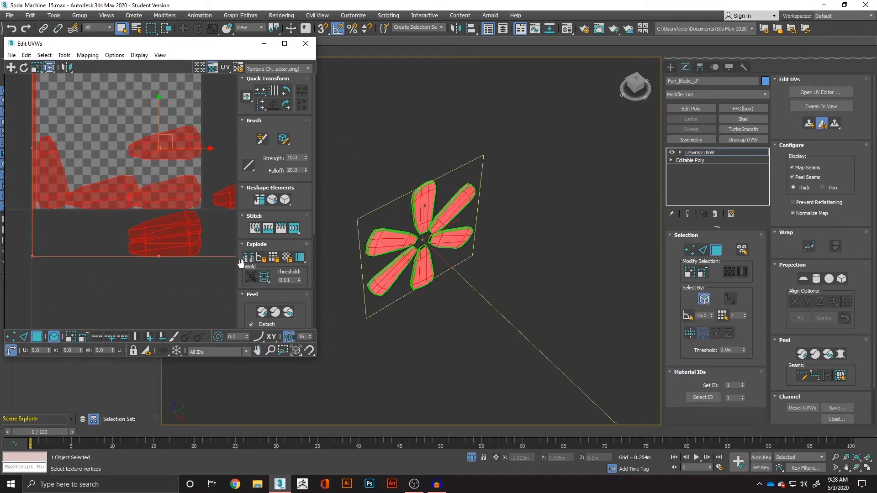
scroll(241, 264, down, 3)
scroll(267, 271, down, 3)
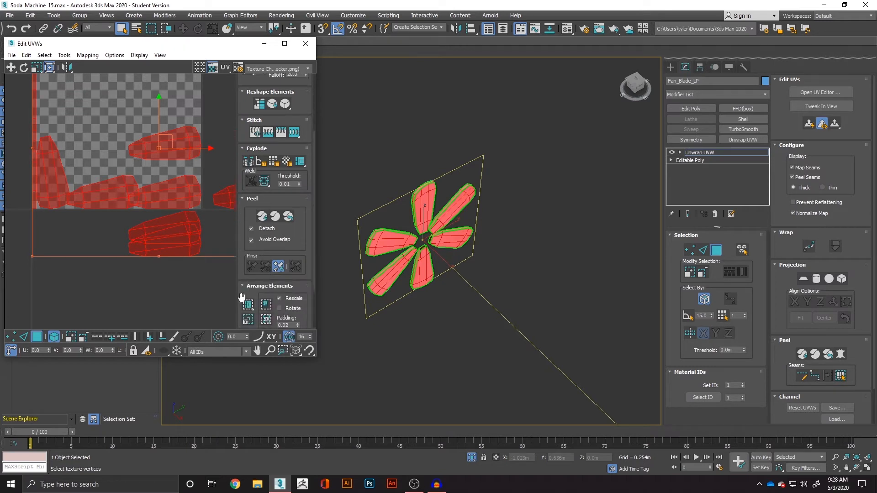
click(248, 305)
scroll(110, 210, up, 4)
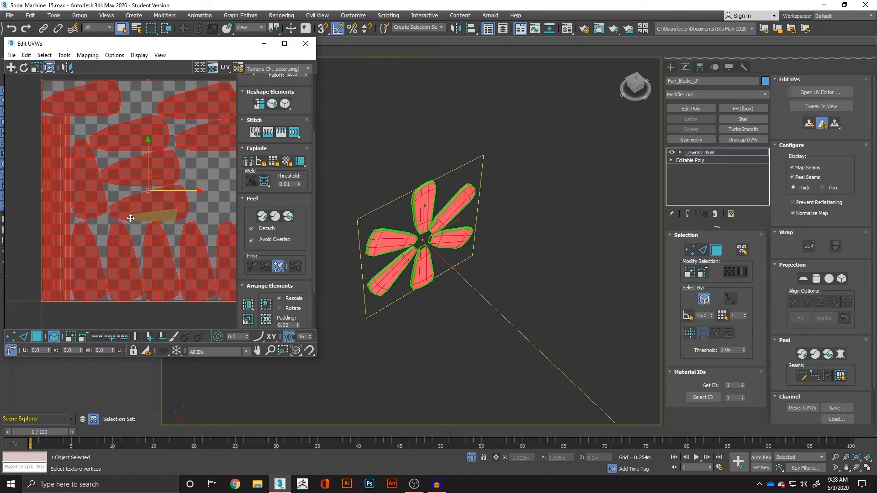
scroll(131, 219, down, 2)
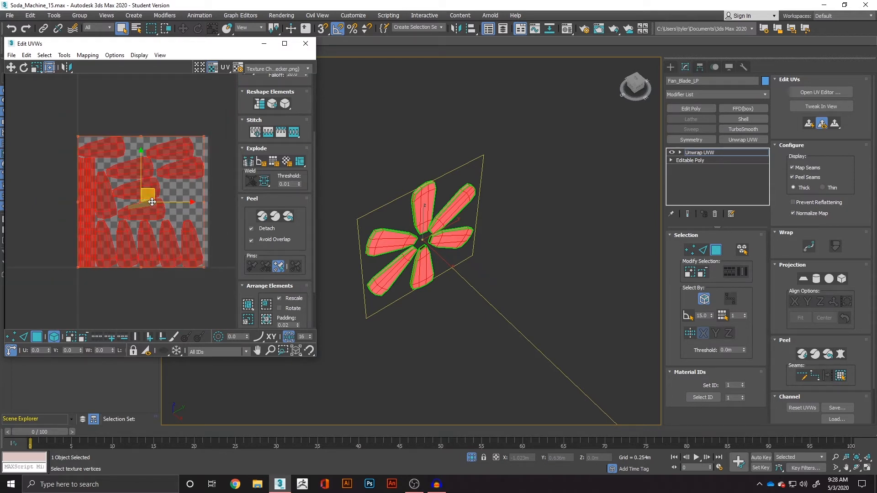
click(306, 44)
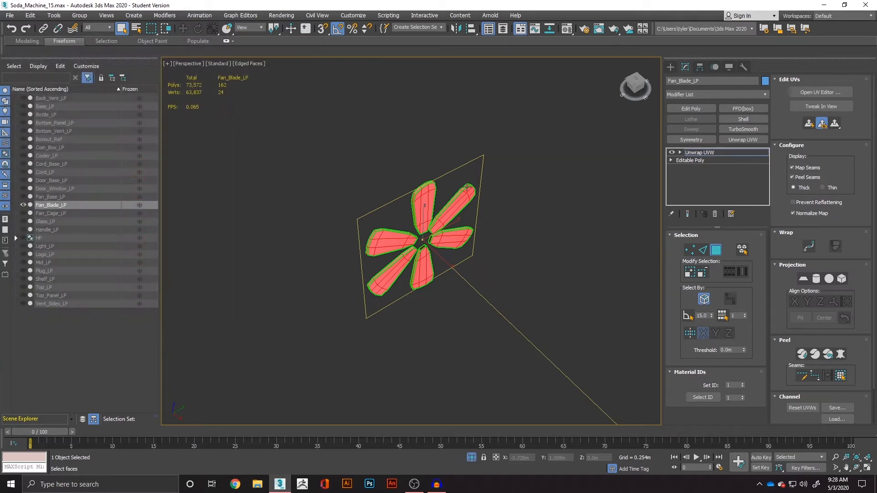
Collapse the fan blades' Unwrap UVW modifier into an Editable Poly
drag(460, 306, 358, 243)
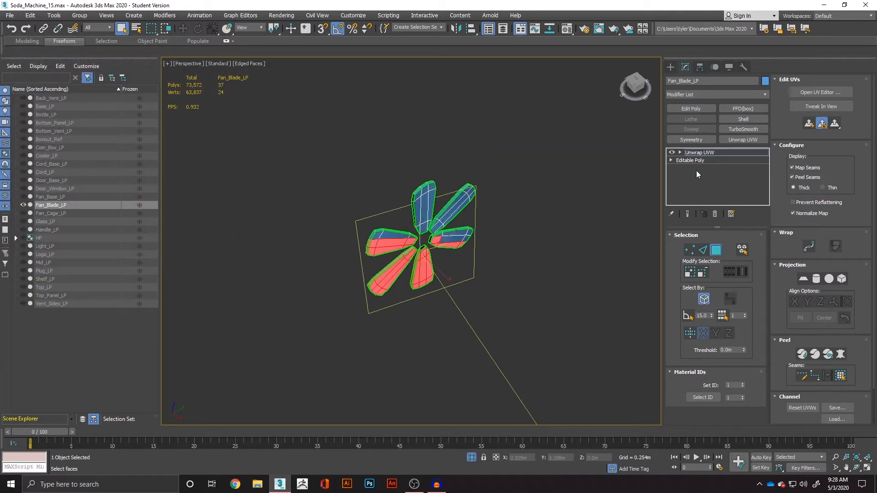
right_click(714, 153)
click(731, 167)
Select every fan blade element except the uppermost one and delete them, leaving a single blade
drag(487, 298, 362, 242)
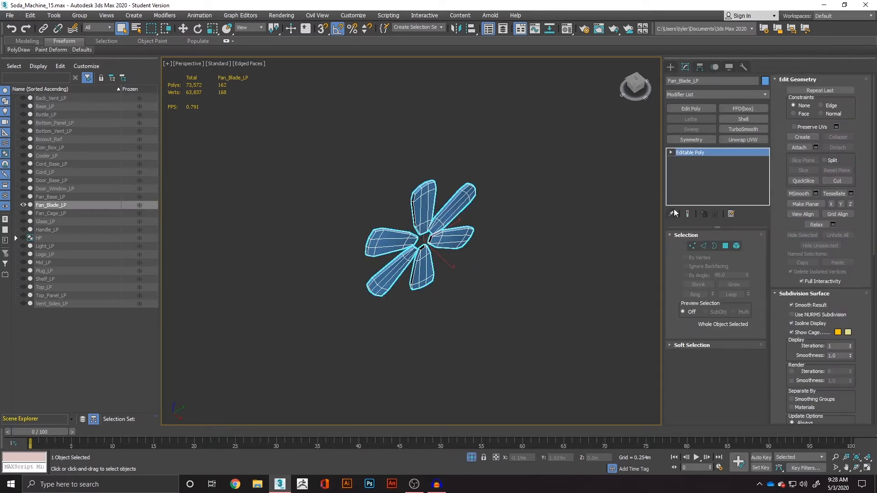
click(725, 246)
alt+middle_drag(473, 305, 445, 286)
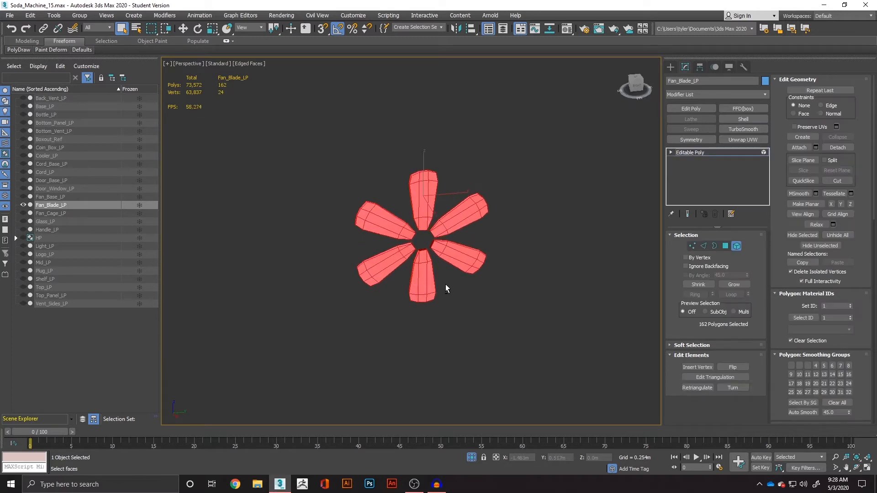
drag(518, 306, 407, 264)
drag(355, 239, 352, 233)
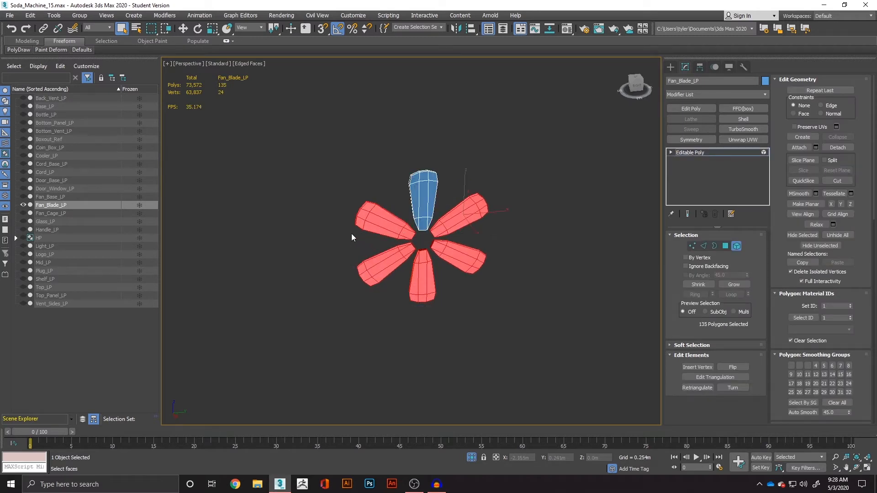
key(Delete)
Put all polygons of the remaining blade into smoothing group 1 only, and clear the selection
scroll(479, 194, up, 2)
click(388, 191)
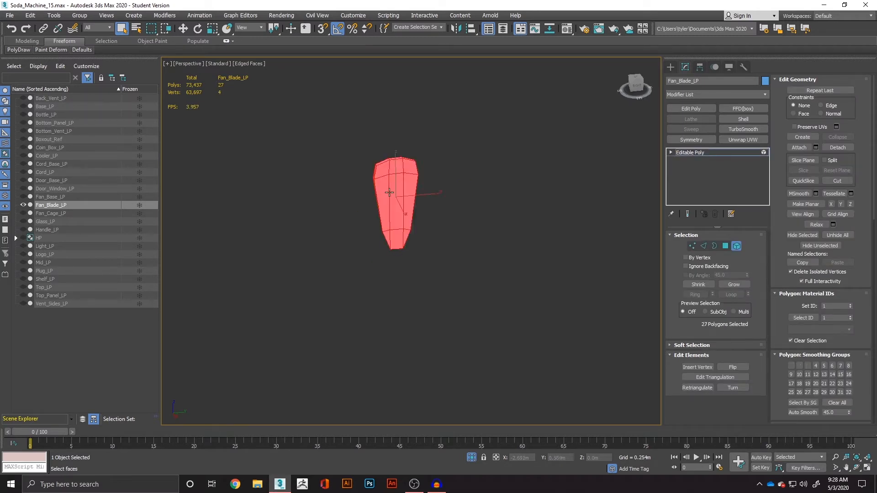
scroll(434, 233, up, 4)
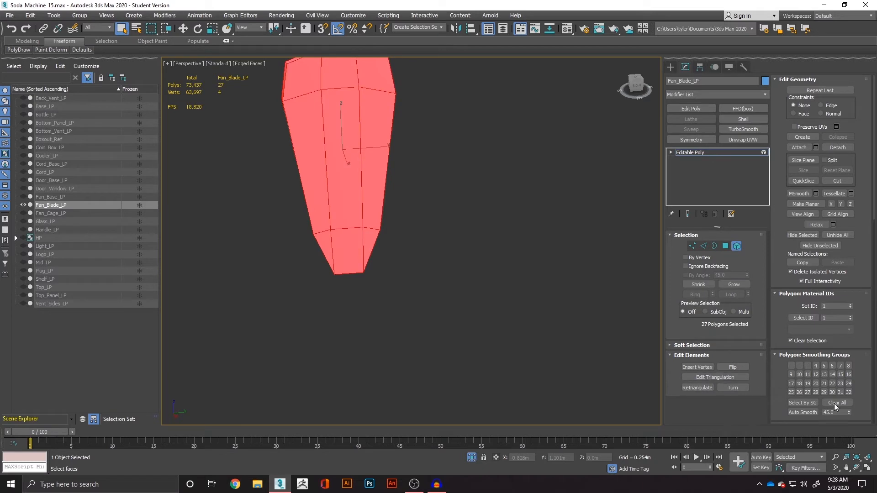
click(725, 246)
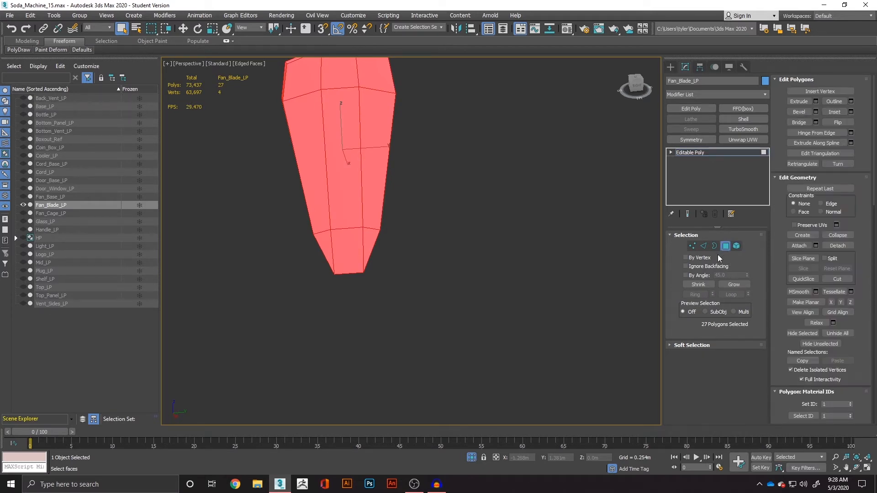
alt+middle_drag(434, 298, 422, 249)
scroll(820, 365, down, 3)
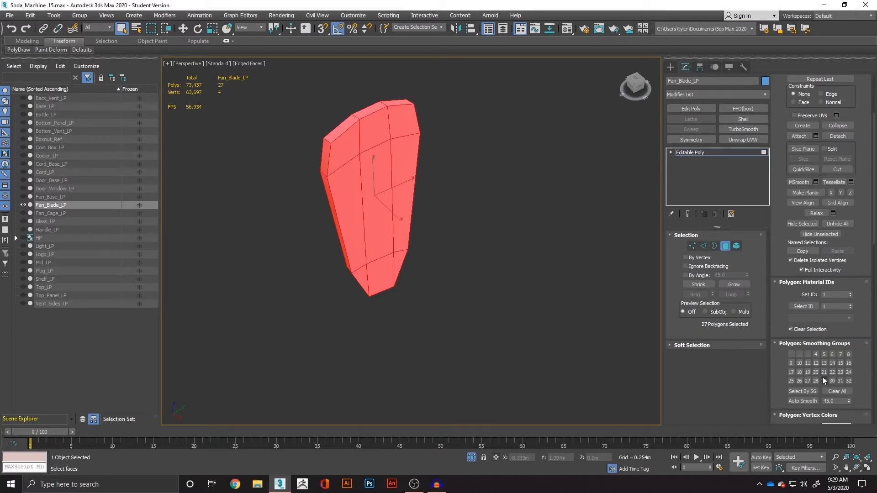
click(792, 355)
click(460, 268)
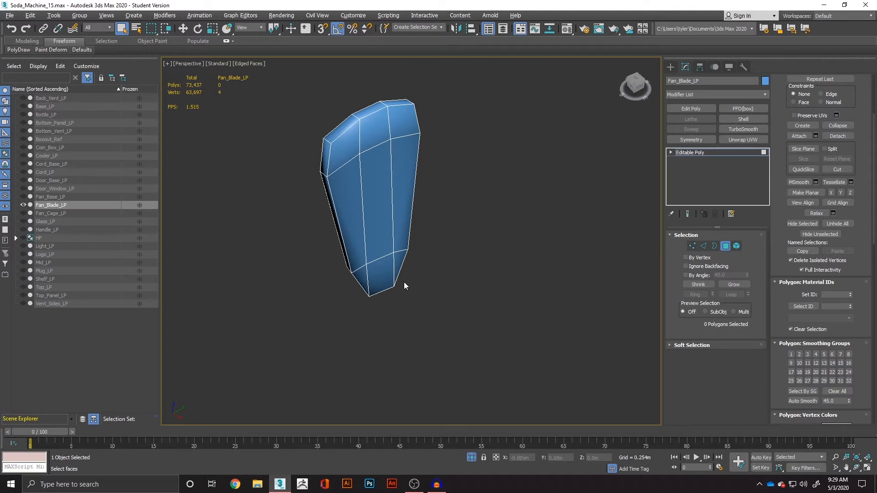
Select the loop of polygons around the blade's rim and assign it to smoothing group 2 instead of 1
alt+middle_drag(399, 214, 492, 213)
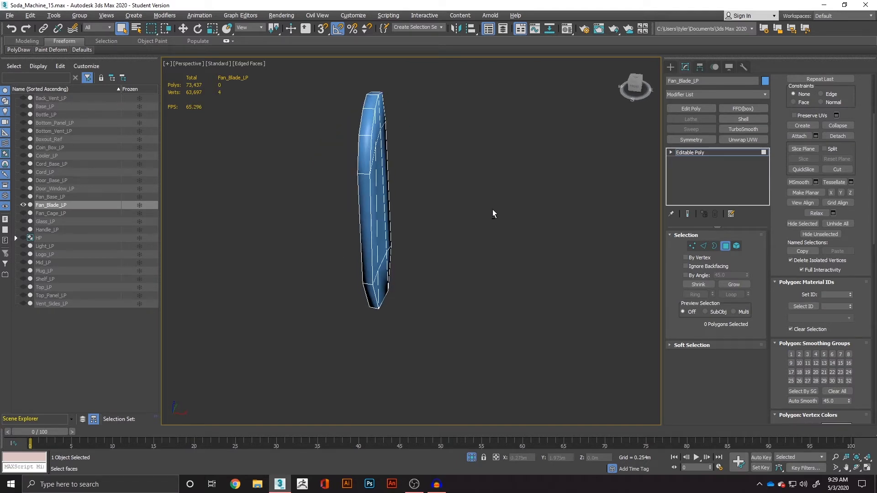
click(361, 186)
shift+click(373, 165)
click(365, 162)
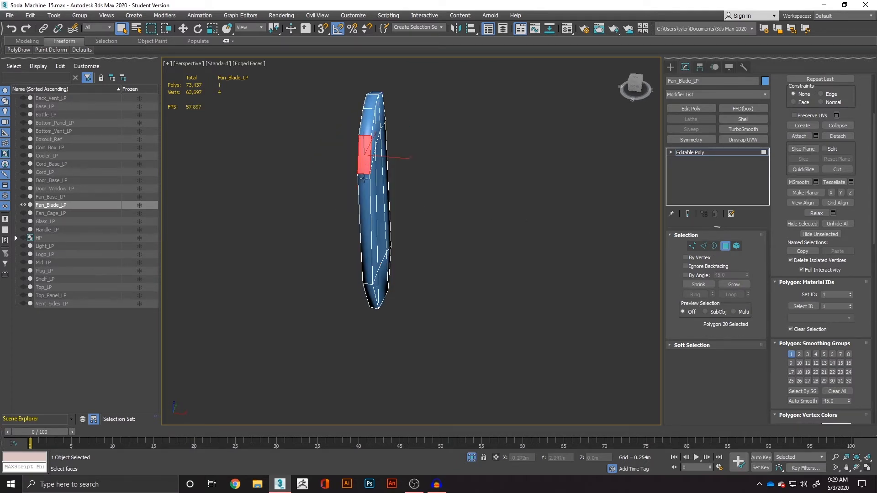
shift+click(362, 203)
click(791, 354)
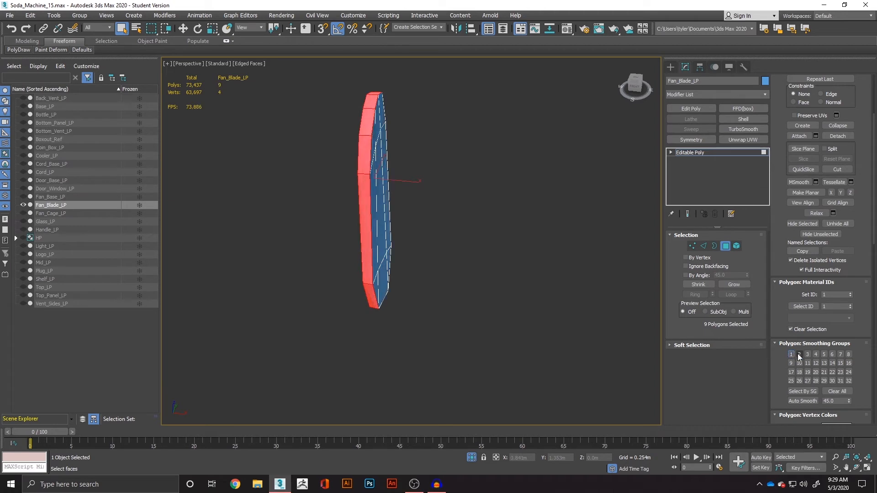
click(416, 288)
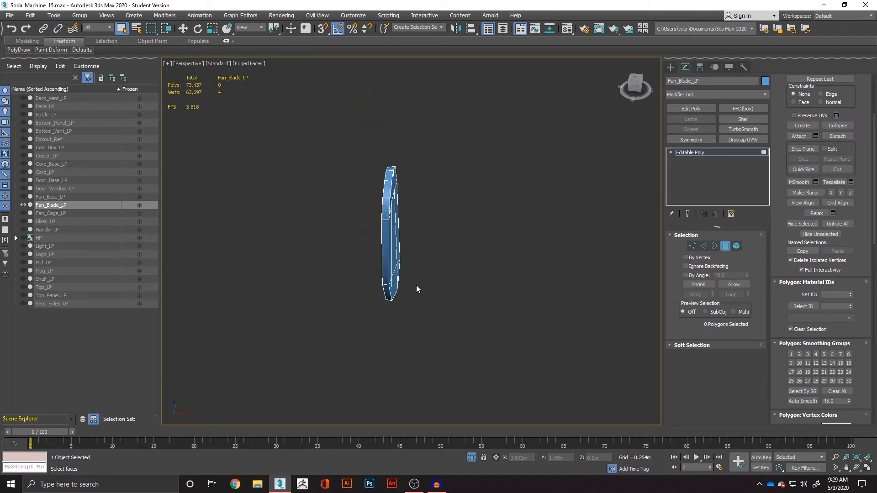
alt+middle_drag(416, 286, 475, 249)
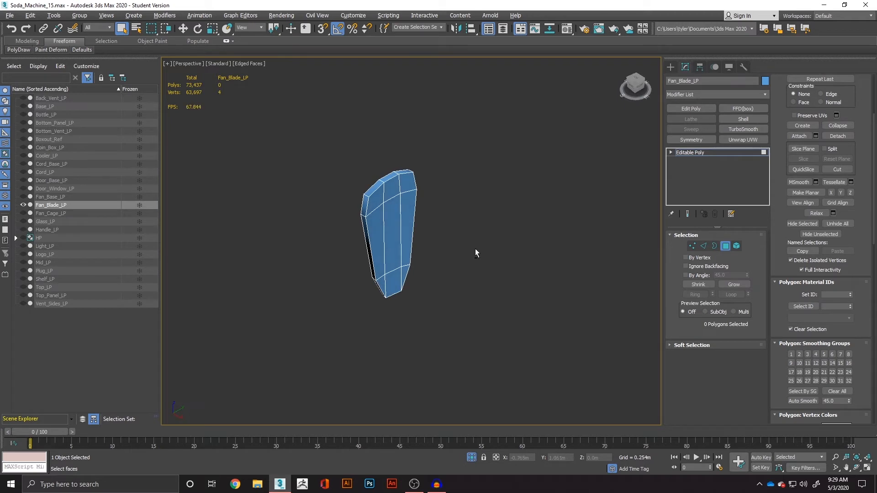
Leave sub-object editing, add an Unwrap UVW modifier to the single blade and bring up its UV layout
click(729, 248)
drag(363, 127, 427, 266)
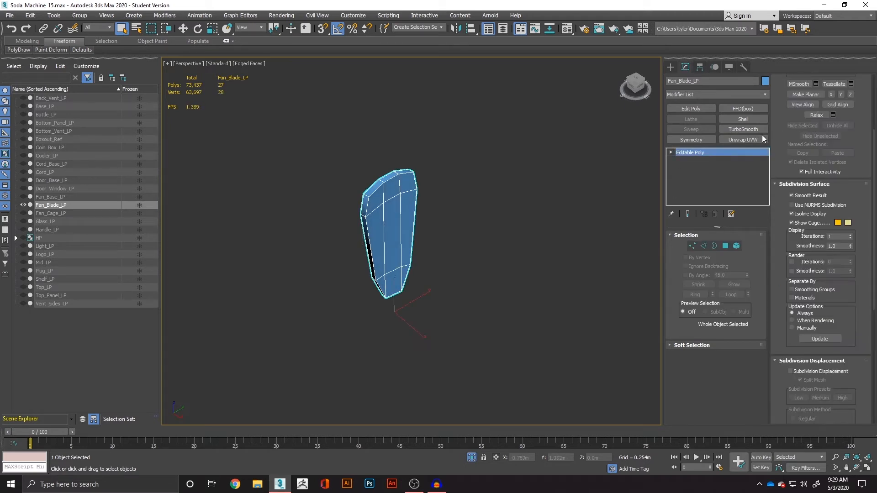
click(743, 139)
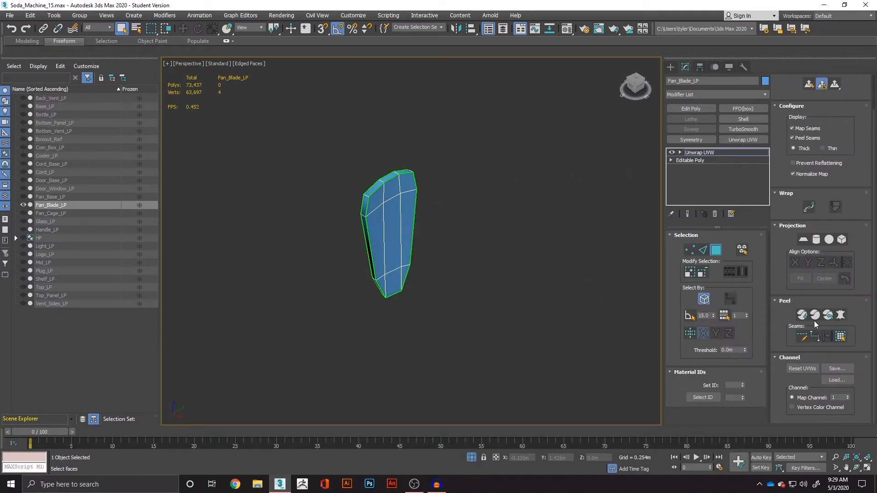
click(801, 315)
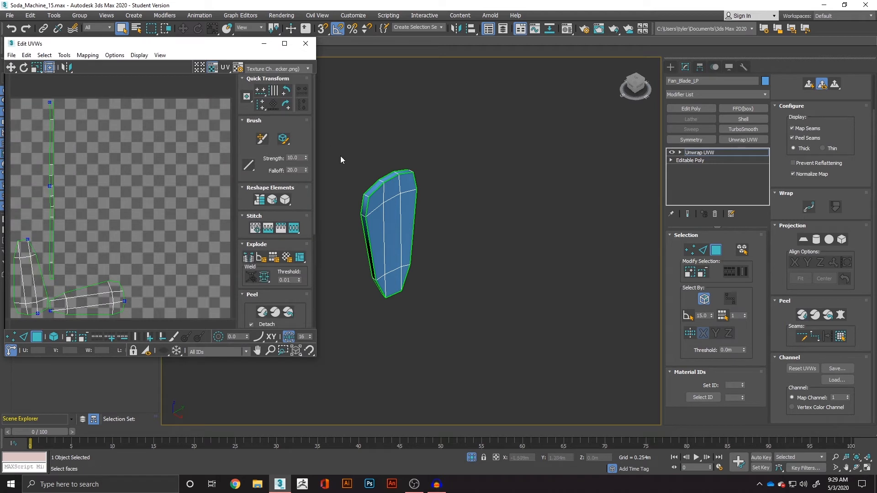
Select all of the blade's UV polygons and flatten them by smoothing group
key(ctrl+a)
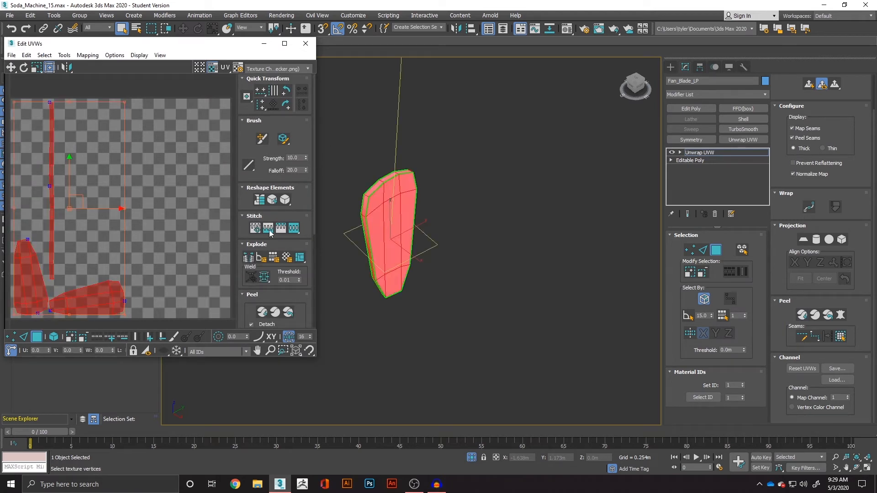
click(274, 258)
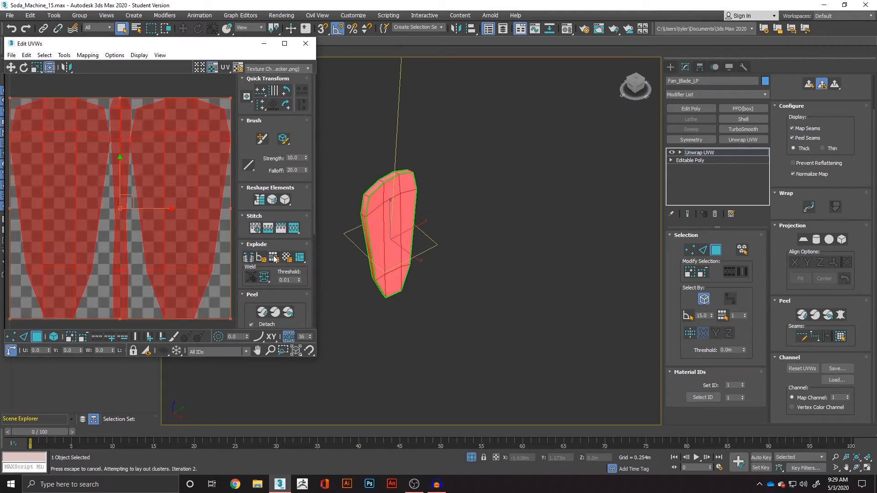
click(156, 242)
Select the whole rim strip between the two blade faces as a UV element and straighten it
click(136, 280)
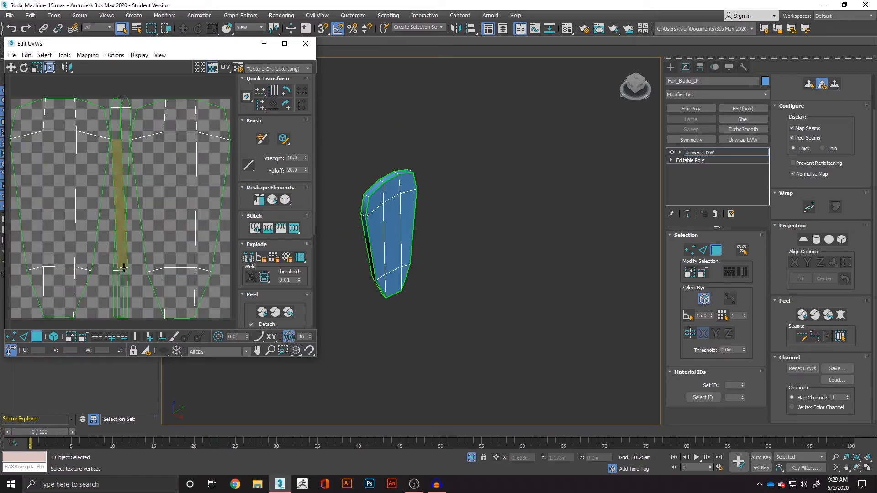
click(122, 267)
click(54, 337)
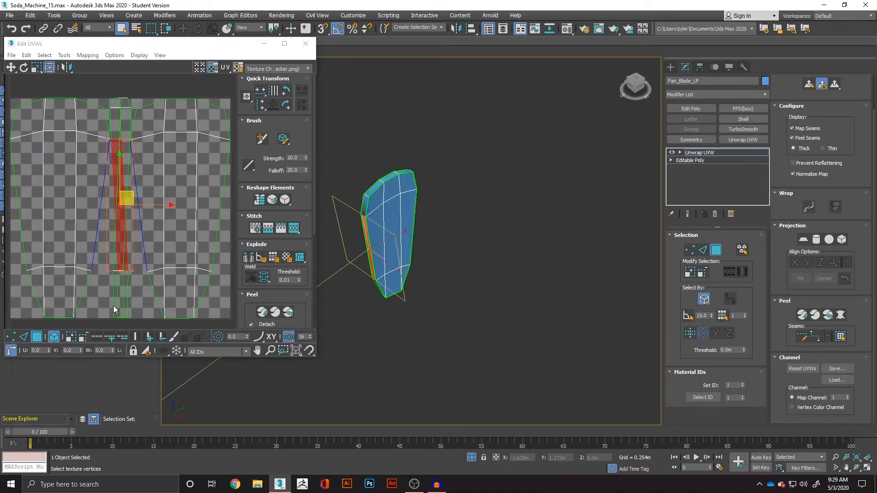
click(115, 276)
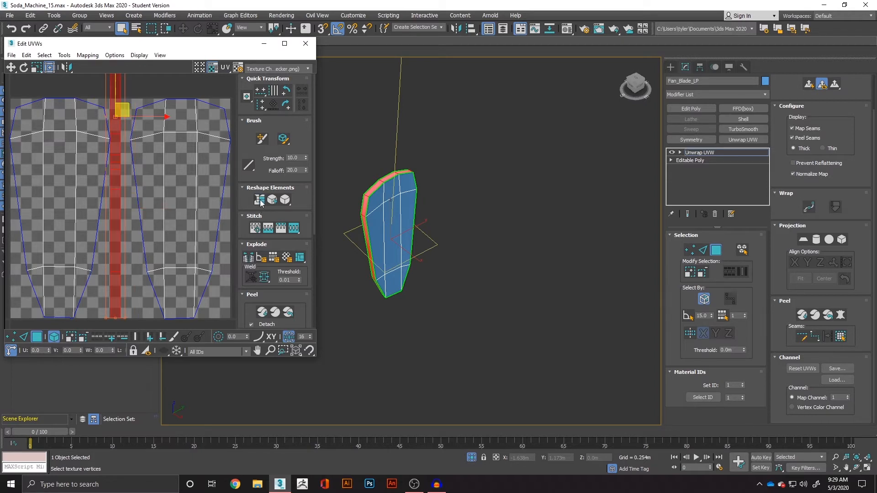
scroll(181, 201, down, 5)
scroll(175, 185, up, 5)
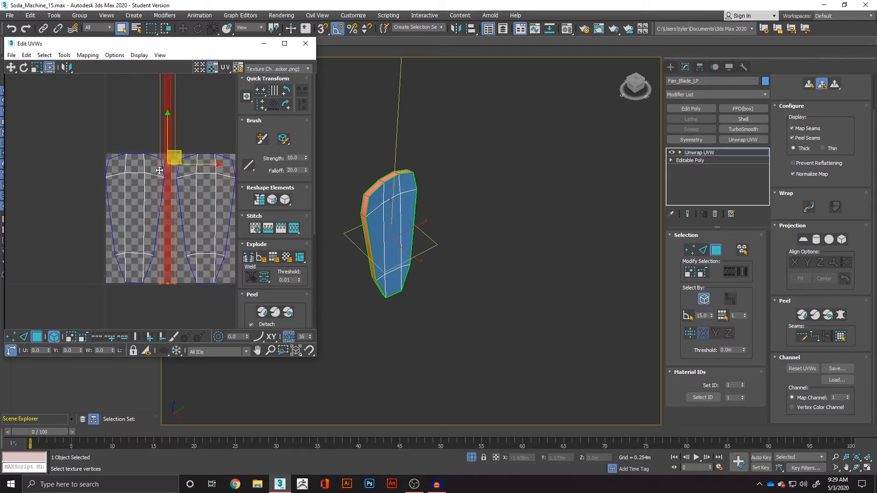
Select all of the blade's UV elements, pack them together with rescaling, and close the UV layout
click(133, 125)
key(ctrl+a)
scroll(273, 251, down, 3)
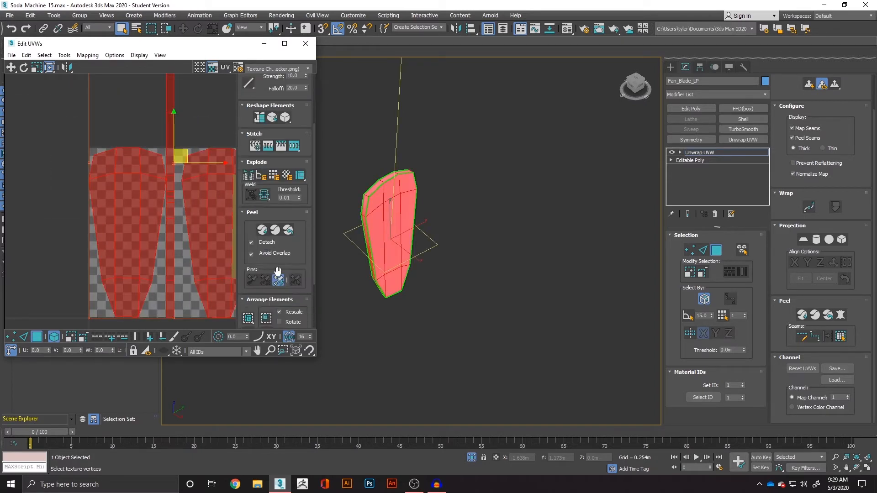
click(248, 277)
click(190, 223)
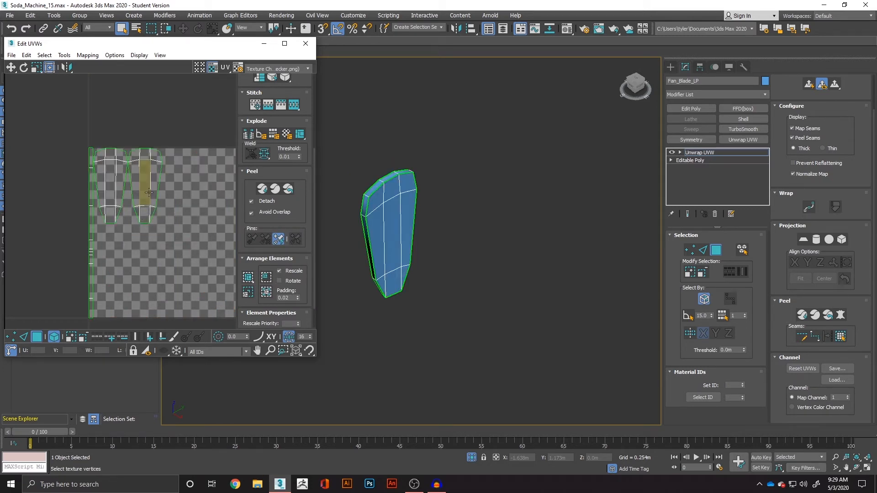
alt+middle_drag(408, 261, 450, 238)
click(306, 43)
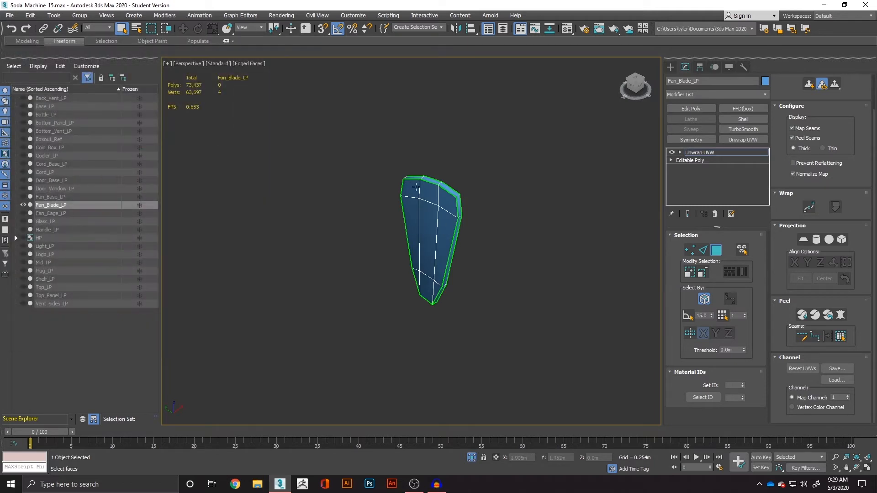
Convert the unwrapped fan blade to an editable poly, with no faces left selected
click(435, 217)
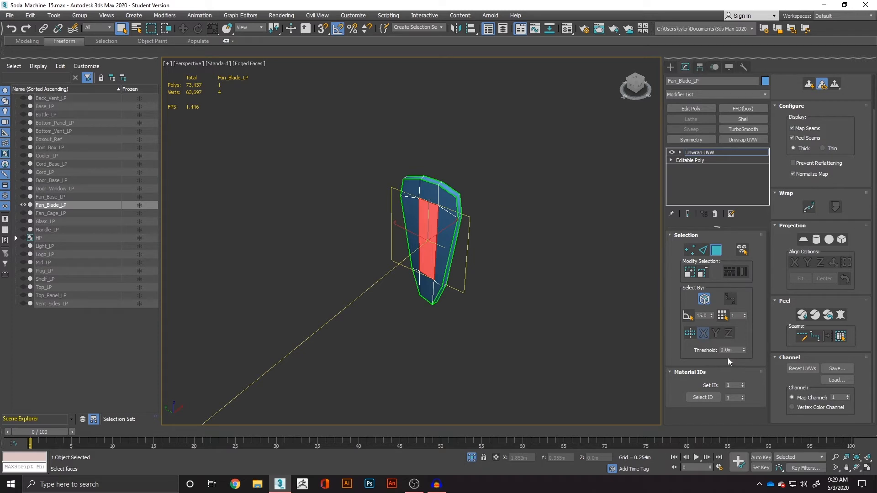
click(533, 259)
right_click(435, 227)
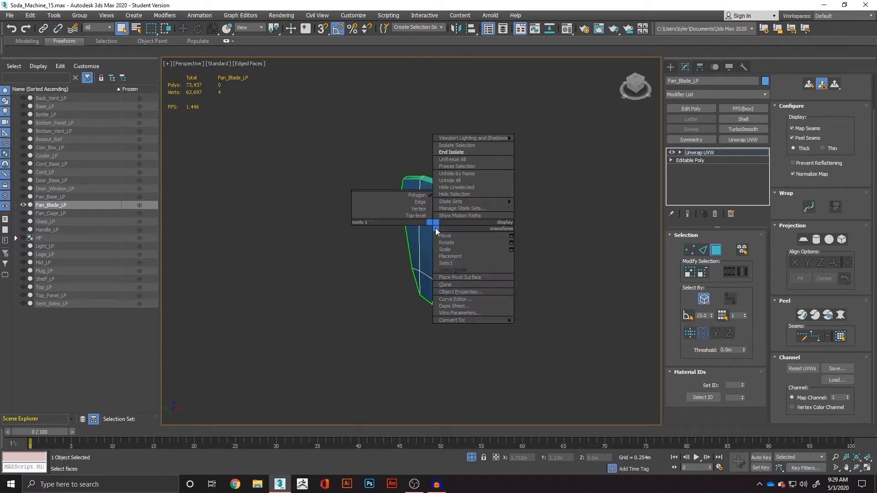
mouse_move(463, 319)
click(547, 327)
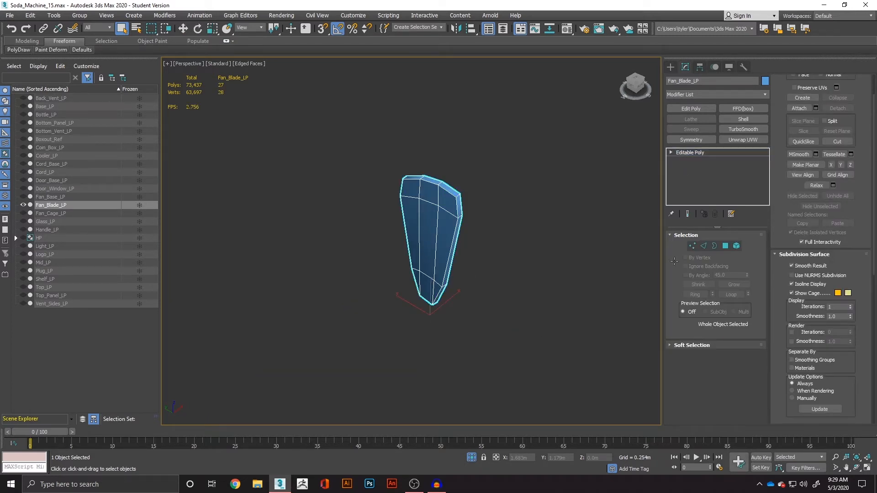
Select all nine polygons of one flat face of the blade and delete them, keeping the rim and opposite face
click(726, 246)
click(431, 226)
key(ctrl+a)
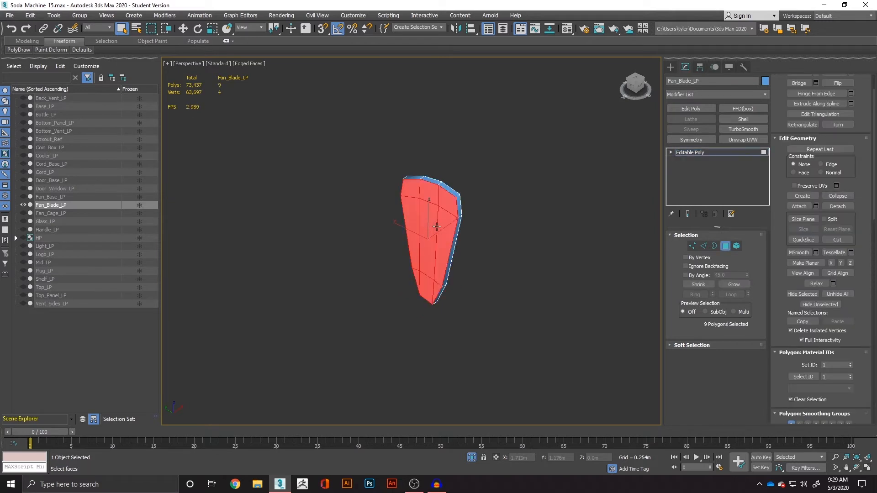
key(Delete)
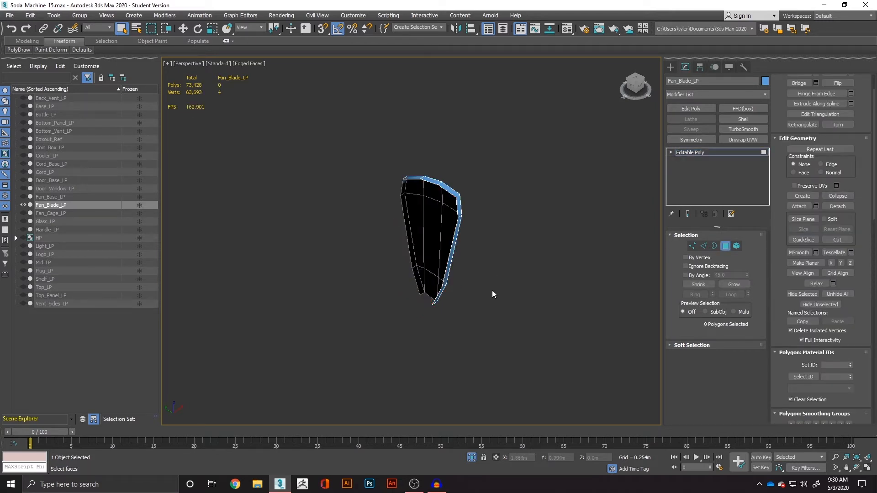
alt+middle_drag(487, 275, 372, 277)
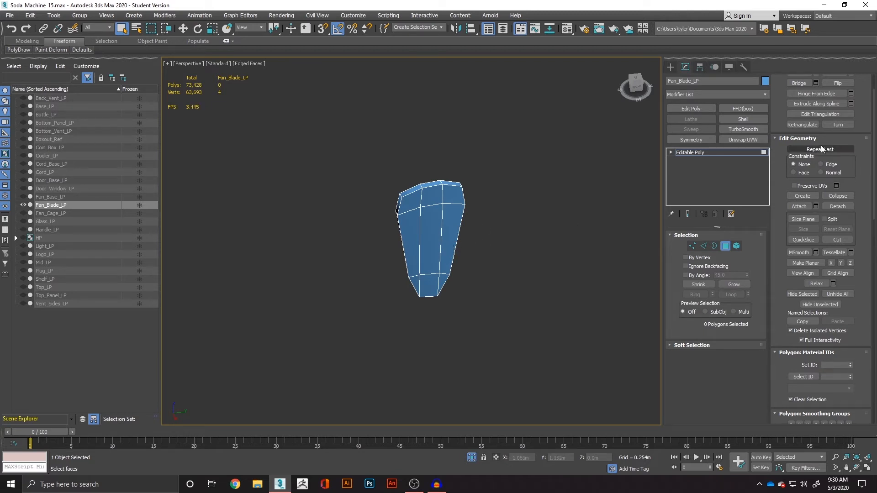
click(738, 141)
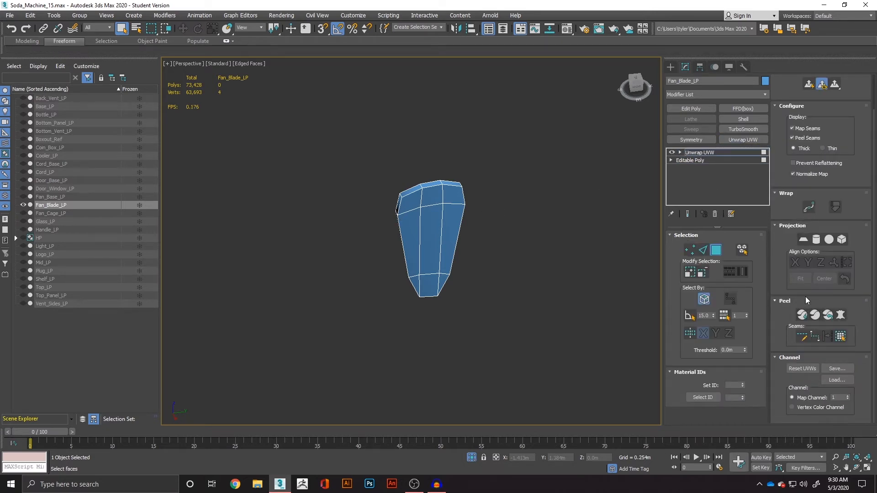
click(802, 314)
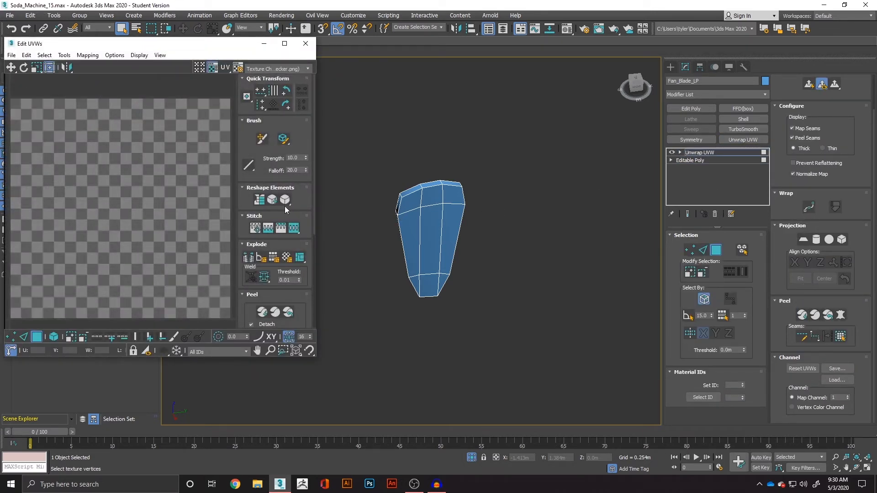
click(305, 43)
right_click(700, 153)
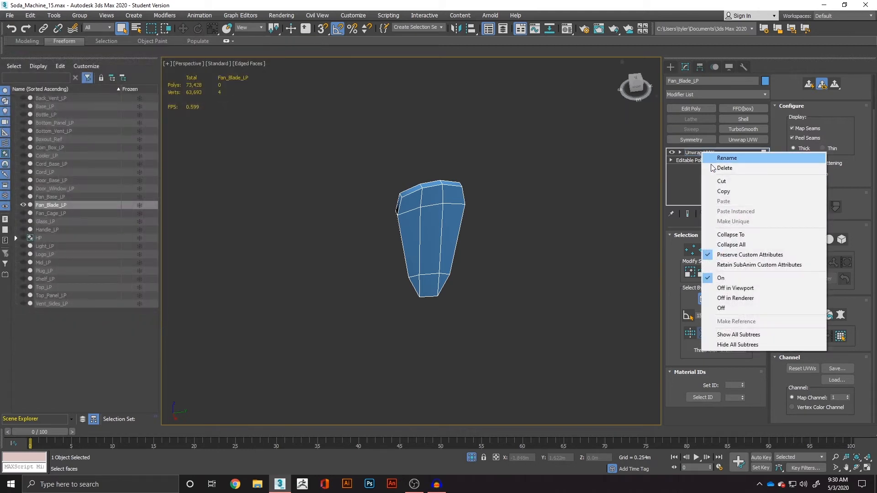
click(723, 168)
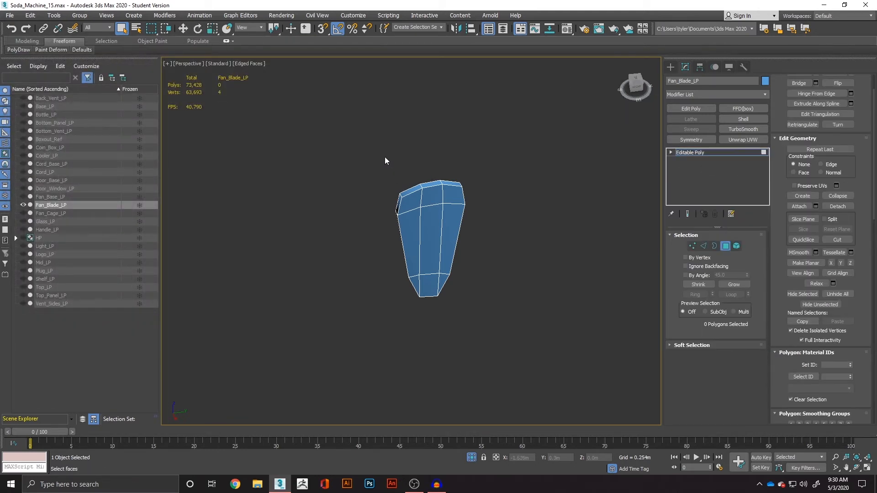
Leave polygon editing, add an Unwrap UVW modifier to the one-sided blade and bring up its UV layout
drag(384, 157, 546, 245)
click(599, 229)
click(724, 246)
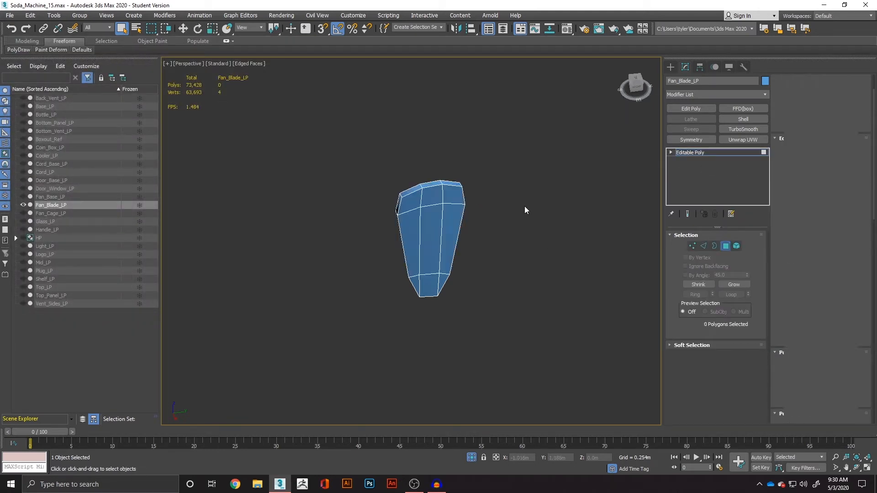
click(730, 141)
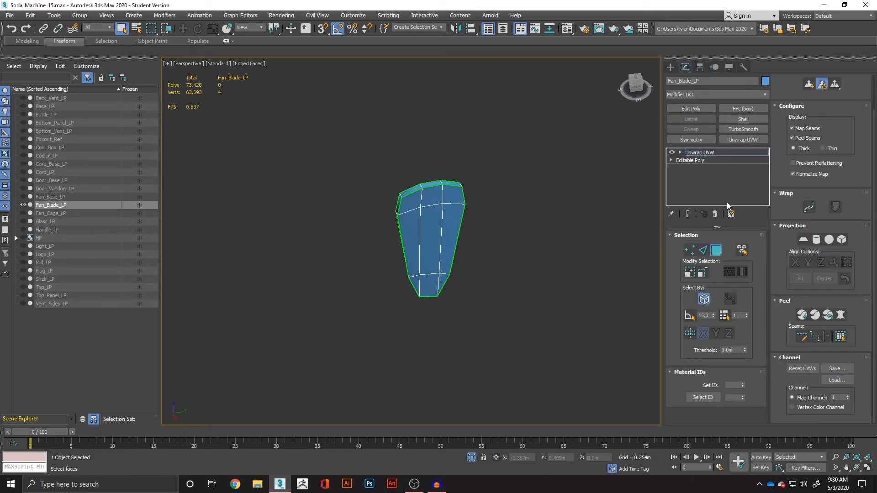
click(801, 315)
scroll(63, 219, down, 1)
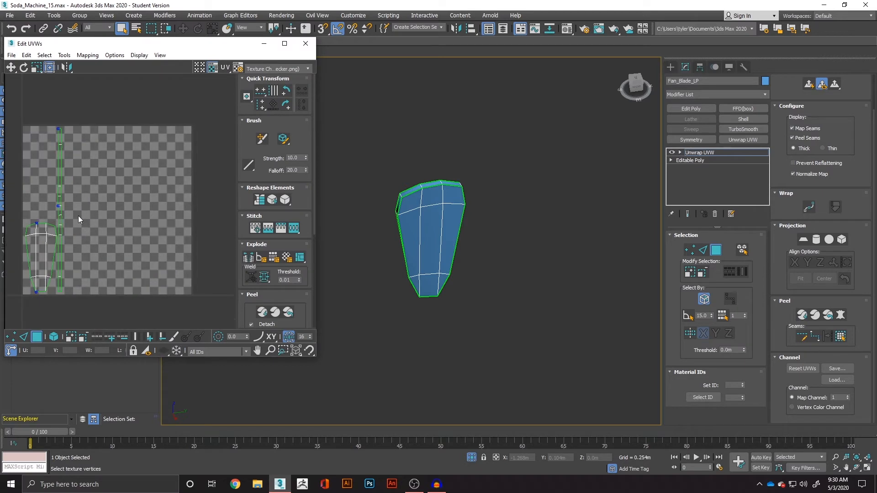
scroll(54, 248, up, 1)
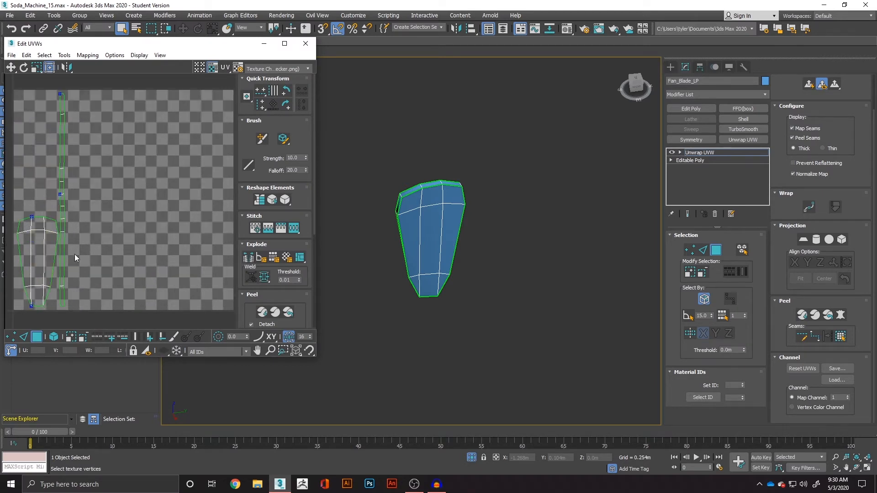
Turn on UV element selection, select only the long narrow rim strip and straighten it
click(53, 336)
drag(131, 221, 35, 249)
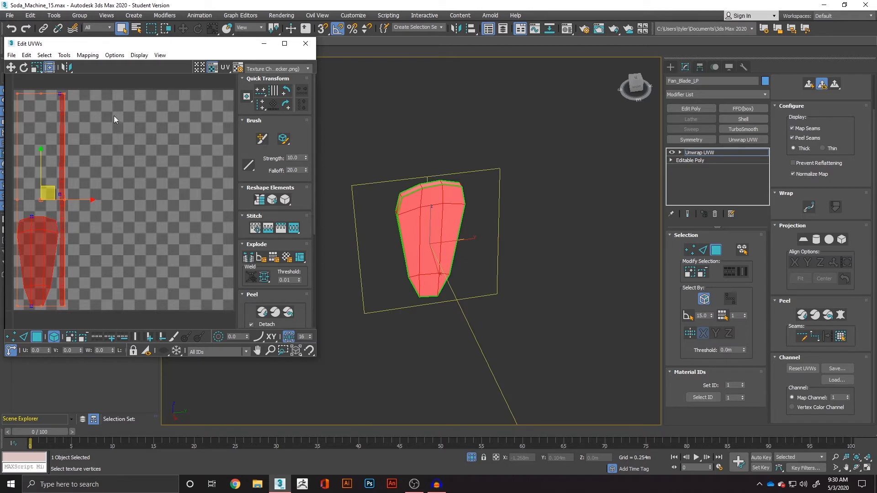
drag(114, 116, 42, 139)
click(262, 204)
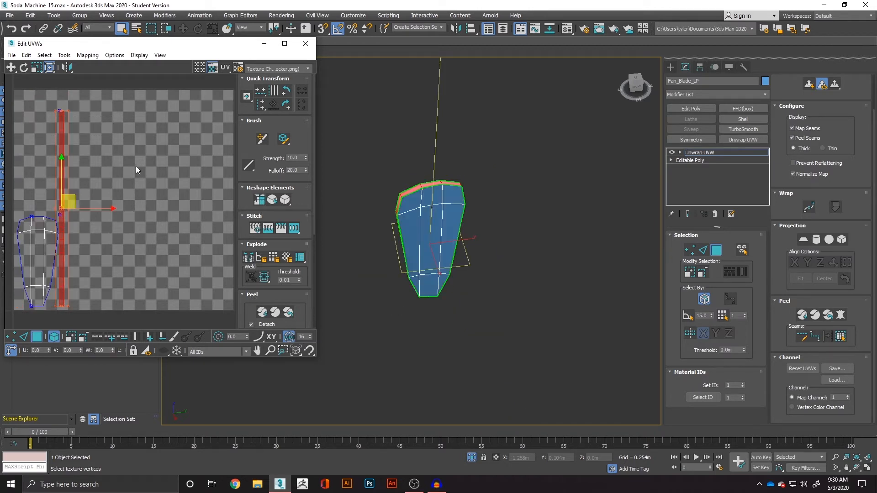
Select both the blade face and rim strip elements, pack them with rescaling, and close the UV layout
drag(132, 161, 29, 231)
scroll(302, 263, down, 5)
scroll(302, 263, down, 3)
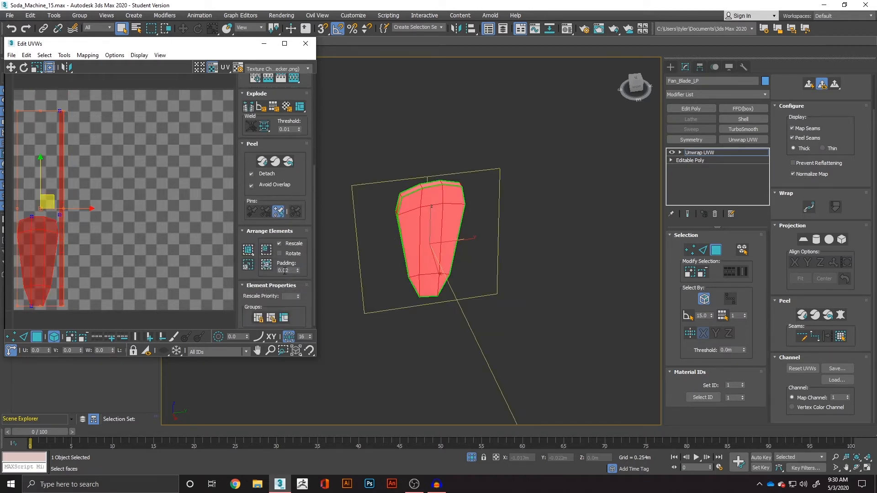
click(248, 250)
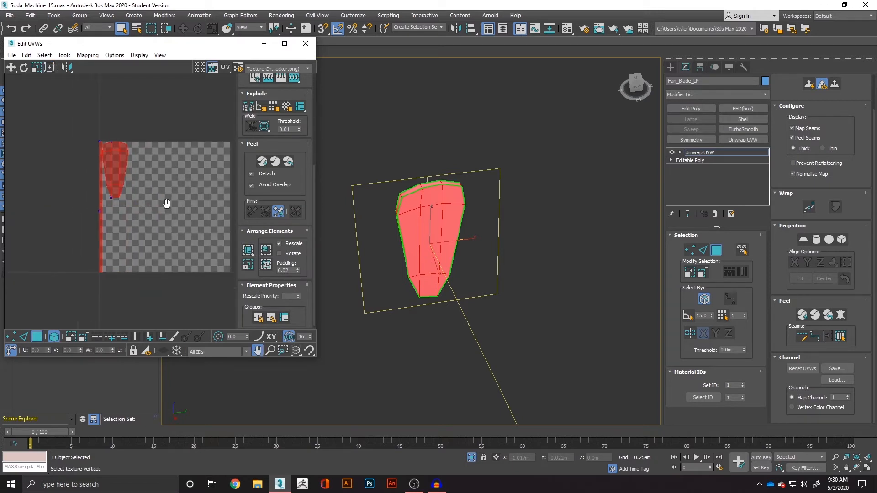
click(306, 43)
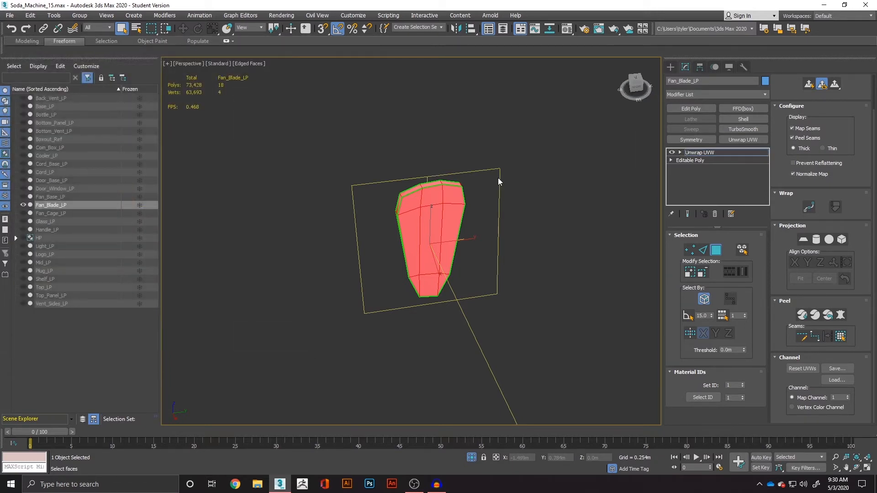
Collapse the newly packed unwrap by converting the one-sided blade to an editable poly
right_click(454, 210)
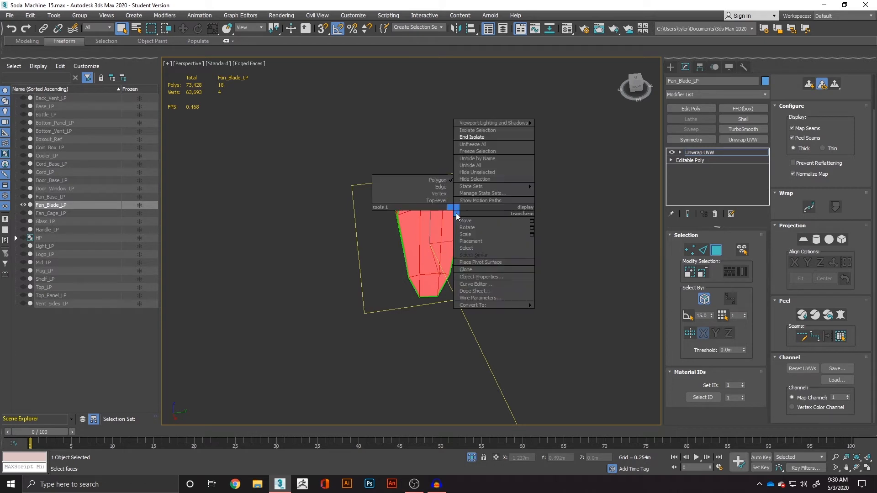
mouse_move(530, 306)
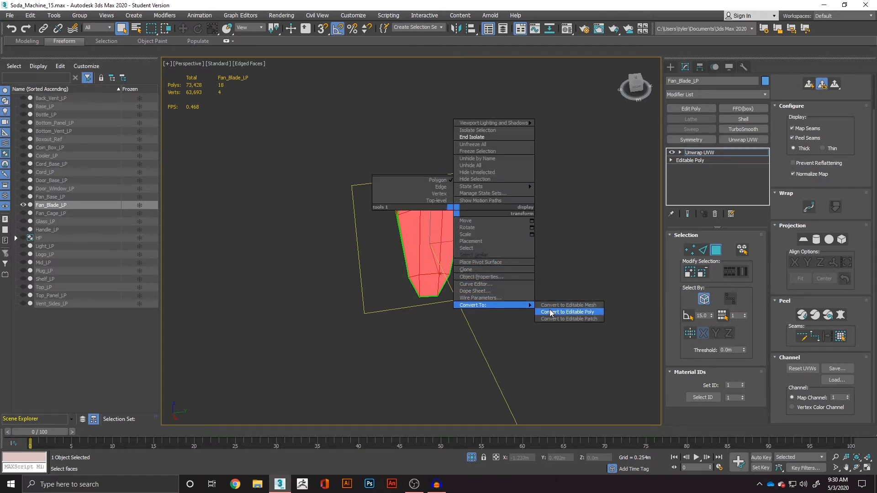
click(570, 311)
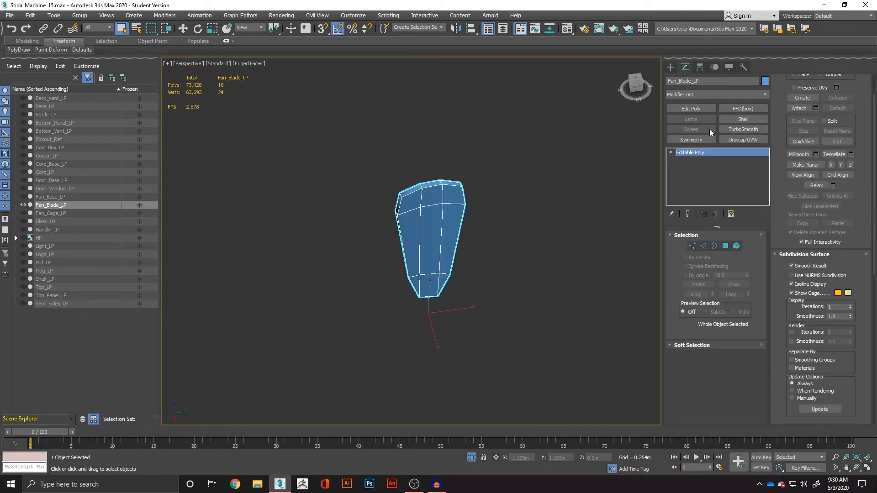
Clone the blade around its pivot at 60-degree rotation intervals using angle snap, making 5 copies of type Copy
alt+middle_drag(525, 222, 508, 188)
key(e)
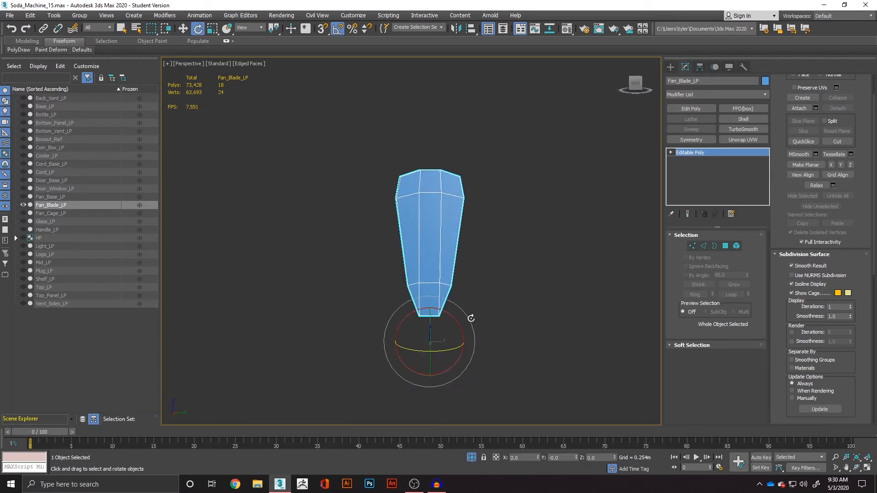
key(a)
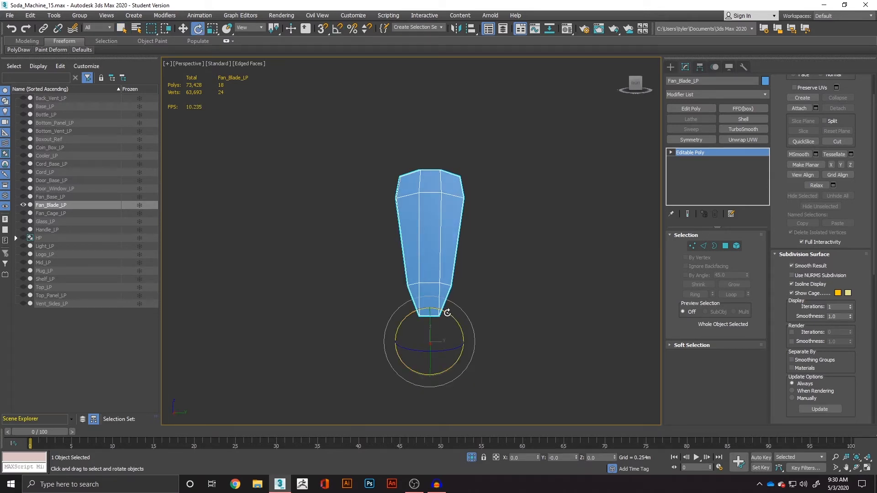
key(a)
drag(447, 313, 458, 352)
key(ctrl+z)
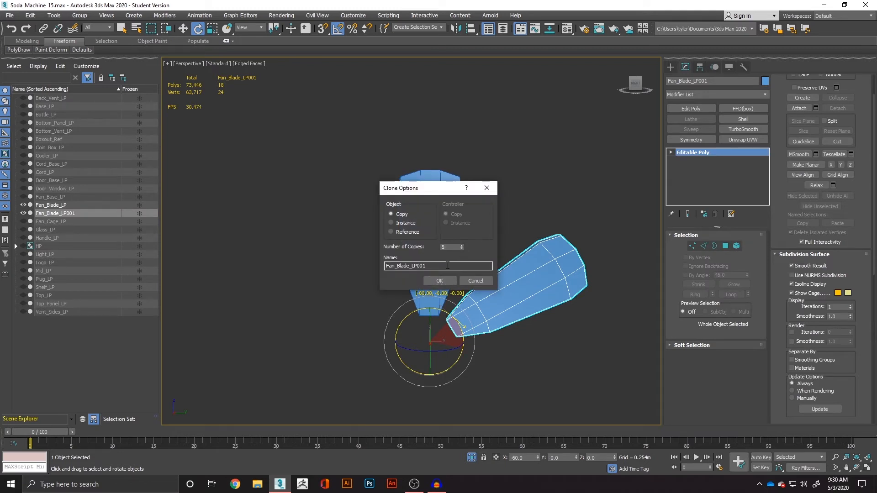
click(439, 280)
scroll(442, 304, down, 4)
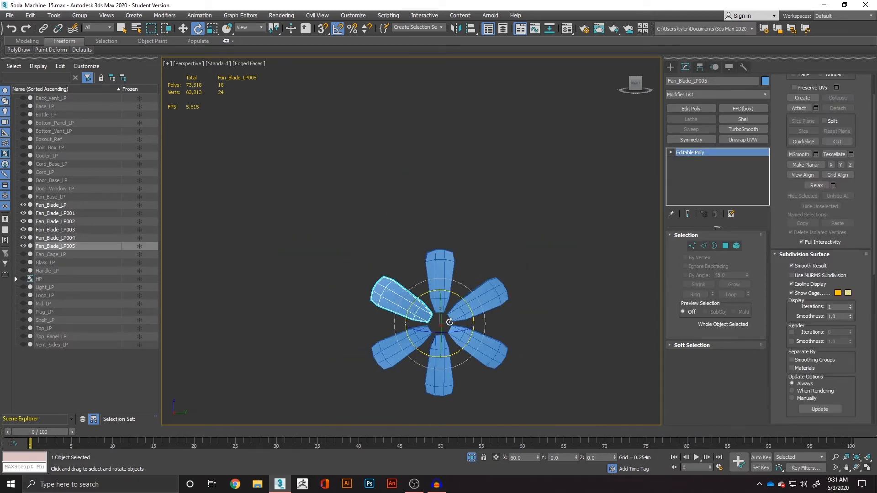
Attach the five cloned blades to the original Fan_Blade_LP as one object, and clear the selection
alt+middle_drag(449, 321, 477, 329)
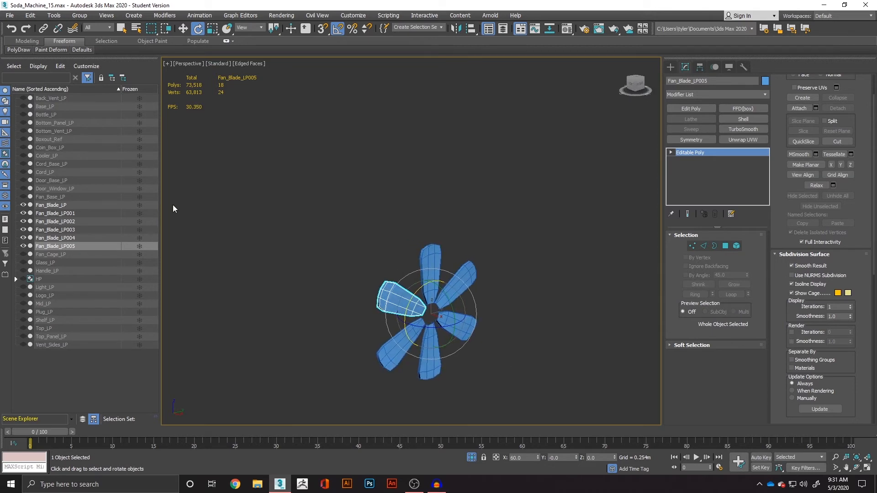
click(54, 206)
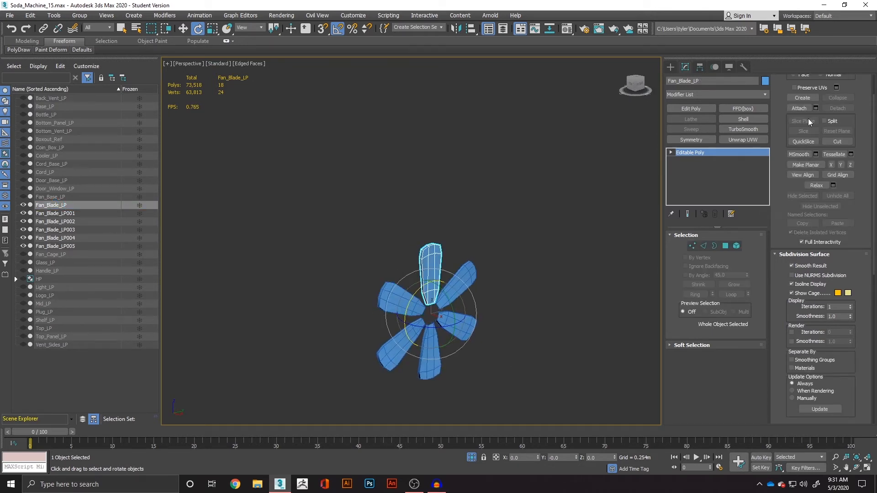
click(799, 108)
click(465, 275)
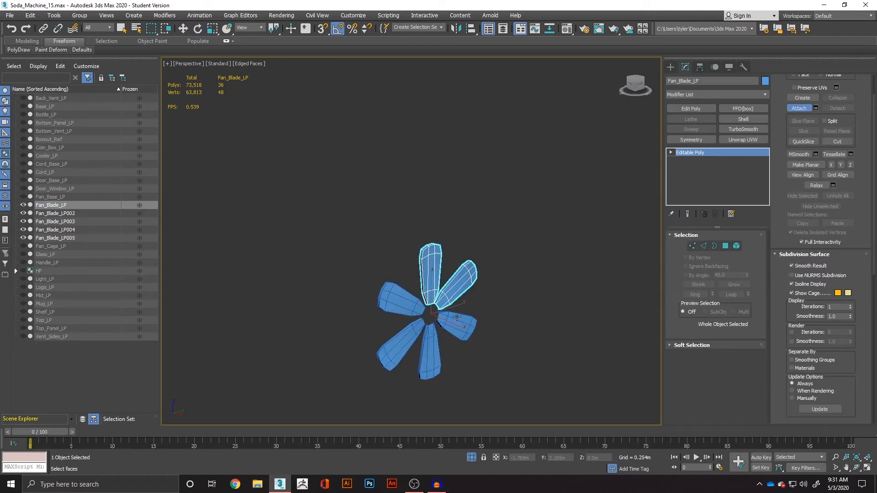
click(456, 325)
click(431, 349)
click(409, 348)
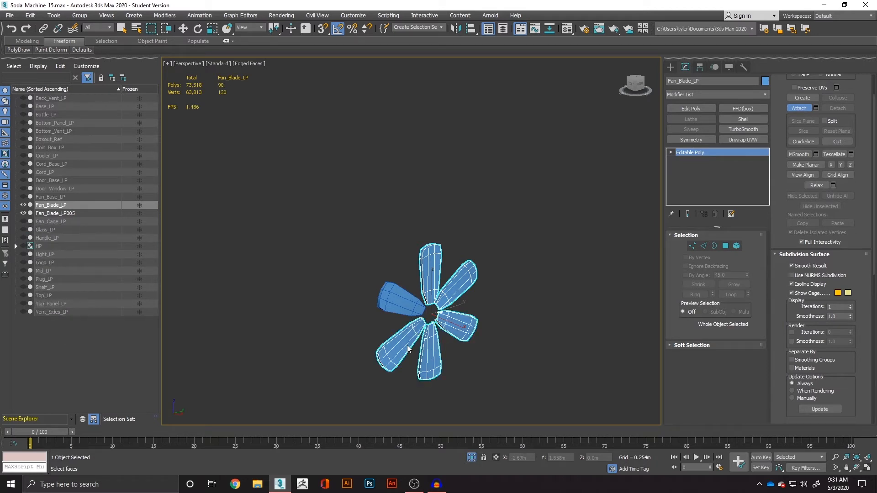
click(411, 303)
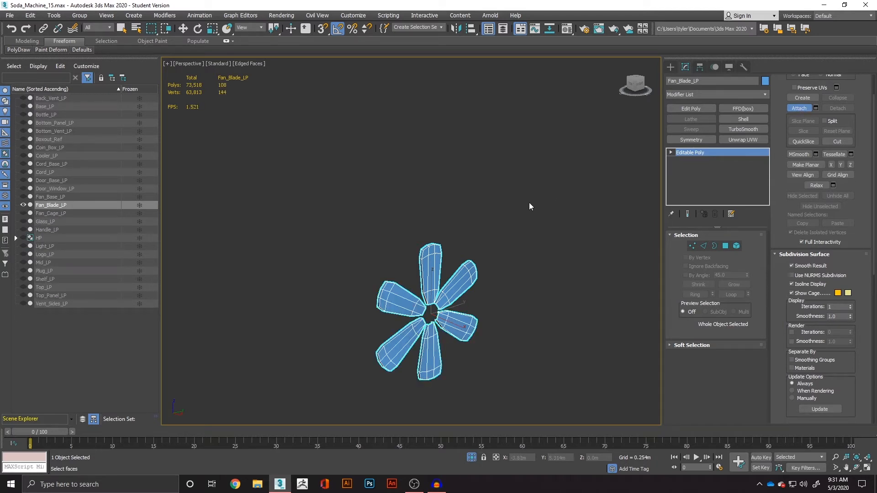
key(w)
click(521, 286)
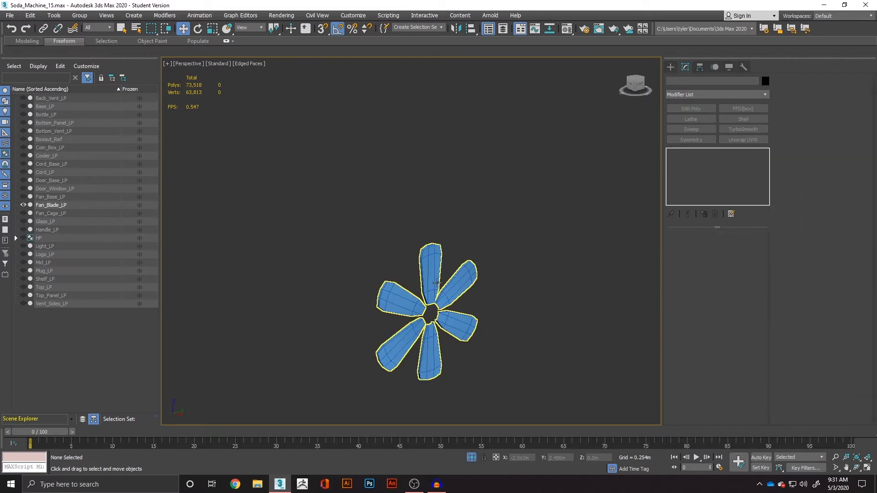
Add an Unwrap UVW modifier to the attached fan blades, open their UV layout, and display the CheckerPattern texture
click(434, 279)
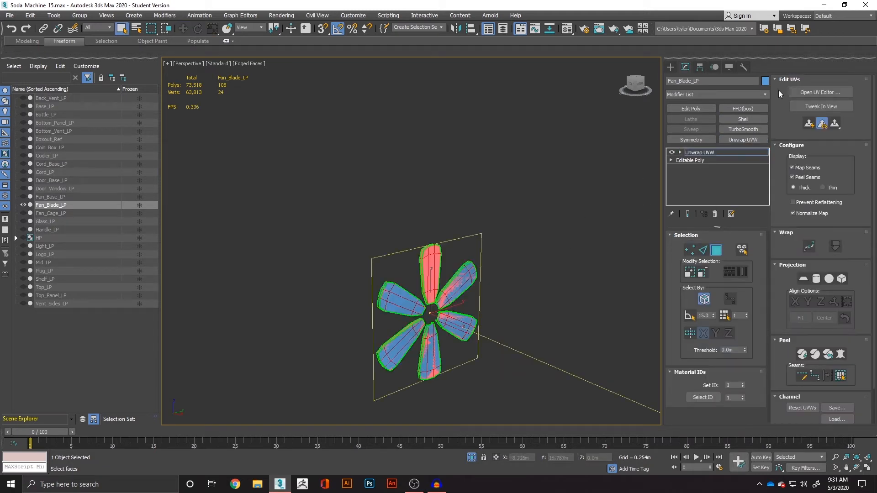
click(836, 92)
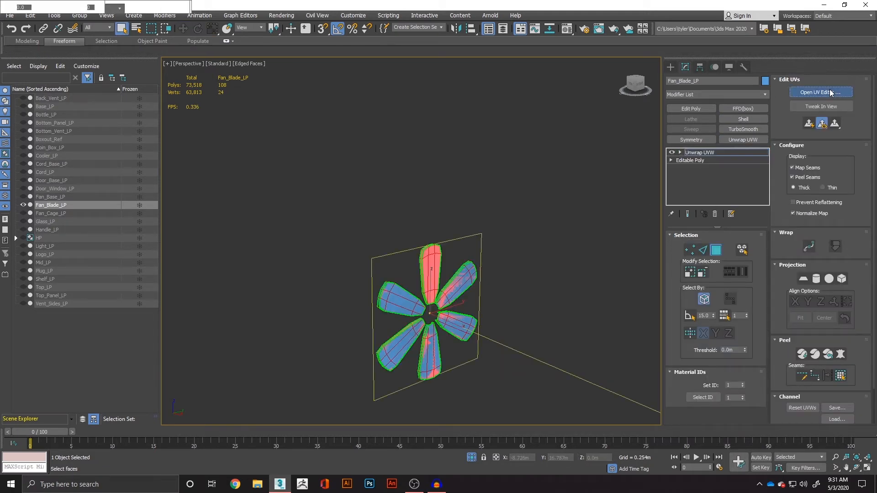
click(276, 69)
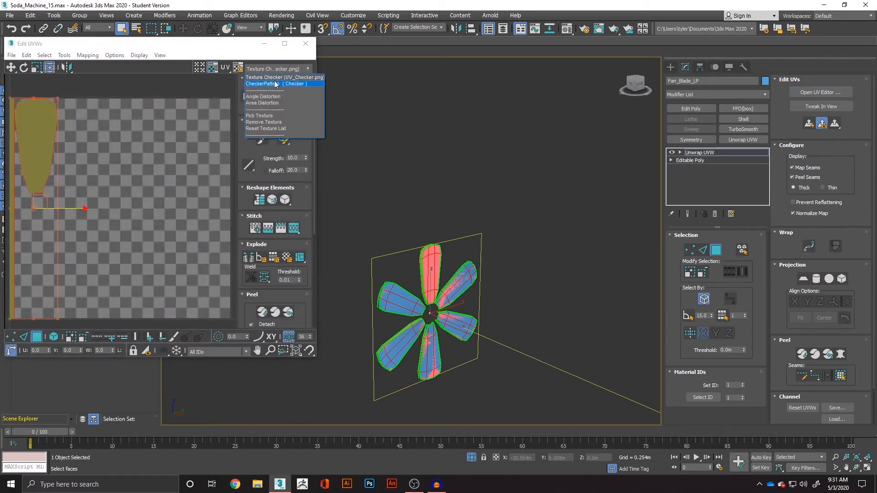
click(276, 83)
scroll(486, 291, up, 5)
middle_drag(486, 291, 636, 193)
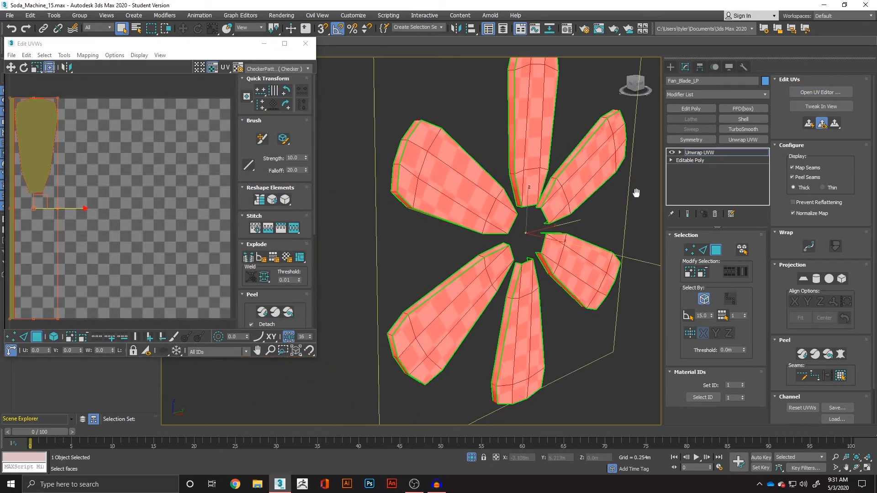
click(608, 330)
alt+middle_drag(565, 297, 508, 297)
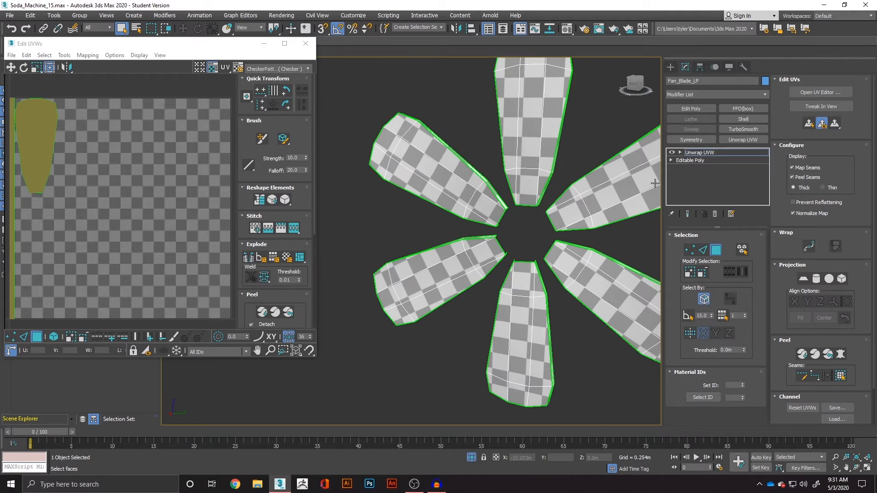
Examine the overlapping UV islands of the blade faces and rim strips by selecting faces, and check the checker pattern on all six blades
click(31, 119)
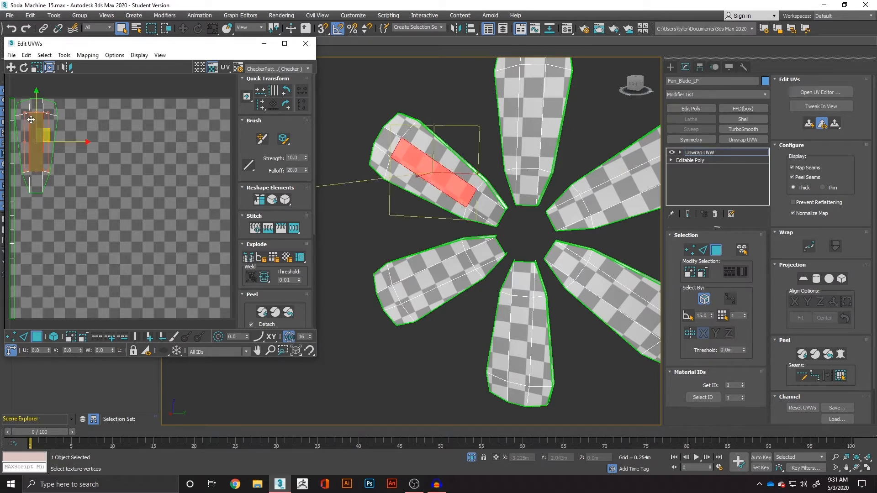
click(52, 182)
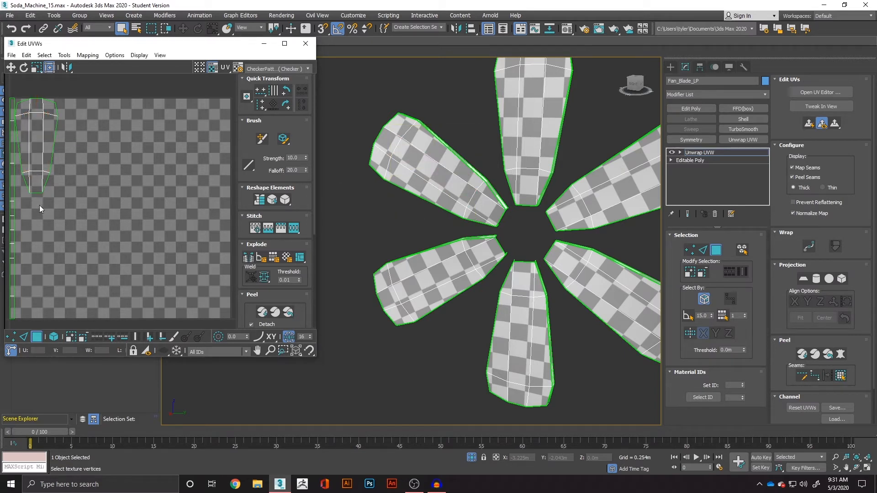
click(36, 183)
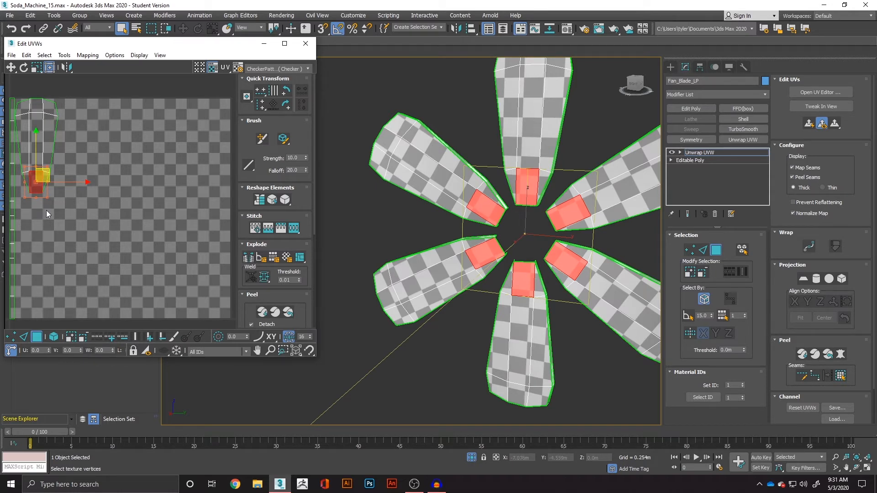
click(70, 202)
middle_drag(70, 201, 180, 217)
drag(92, 228, 137, 221)
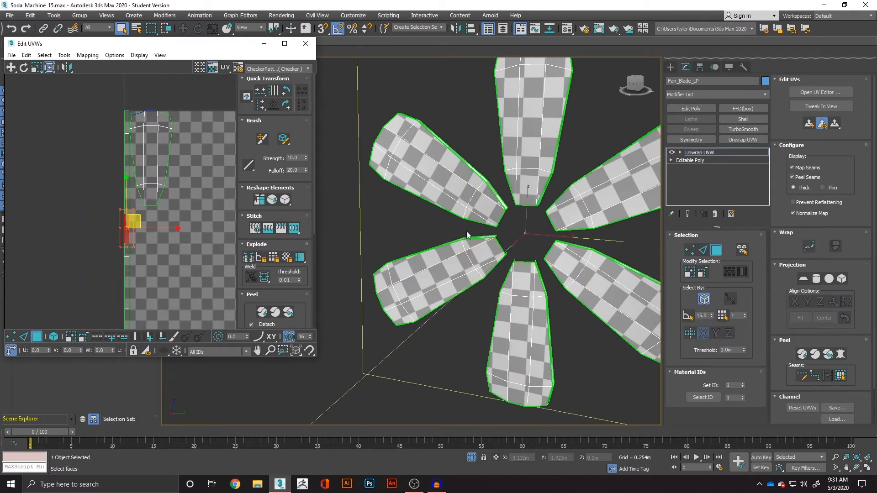
alt+middle_drag(441, 252, 360, 209)
scroll(169, 176, down, 2)
click(204, 185)
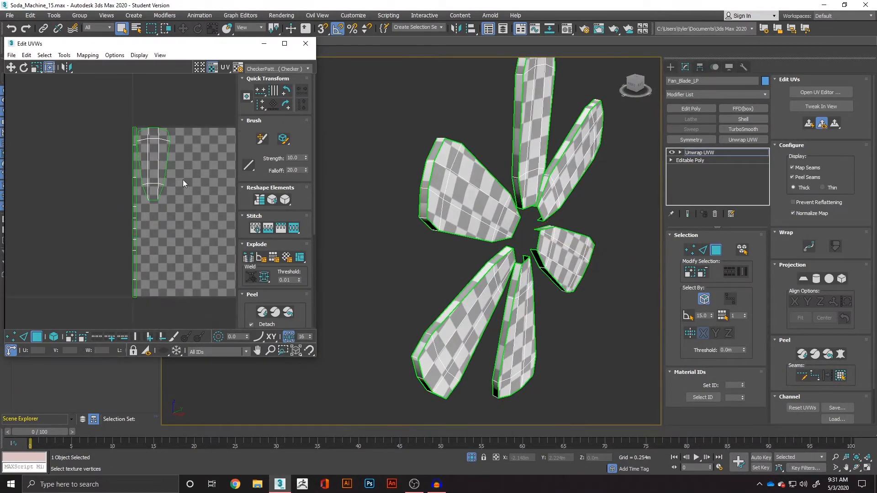
scroll(182, 179, down, 2)
middle_drag(180, 175, 128, 157)
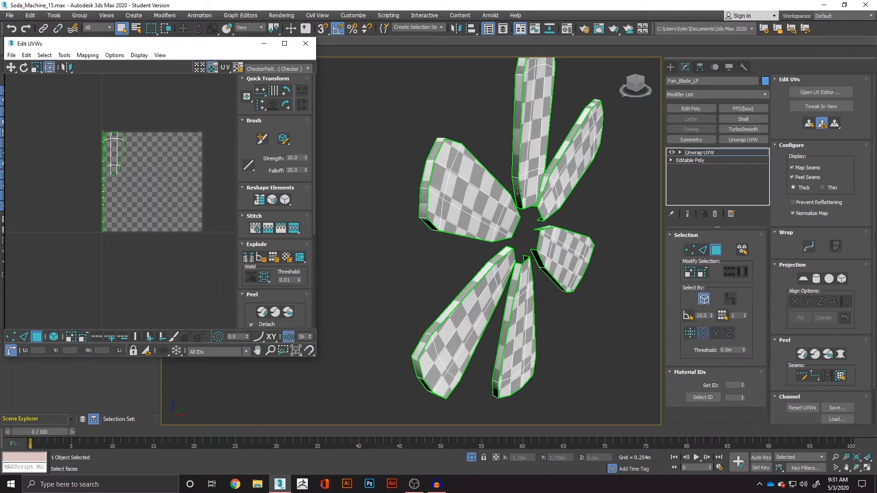
scroll(538, 199, down, 2)
middle_drag(543, 190, 520, 266)
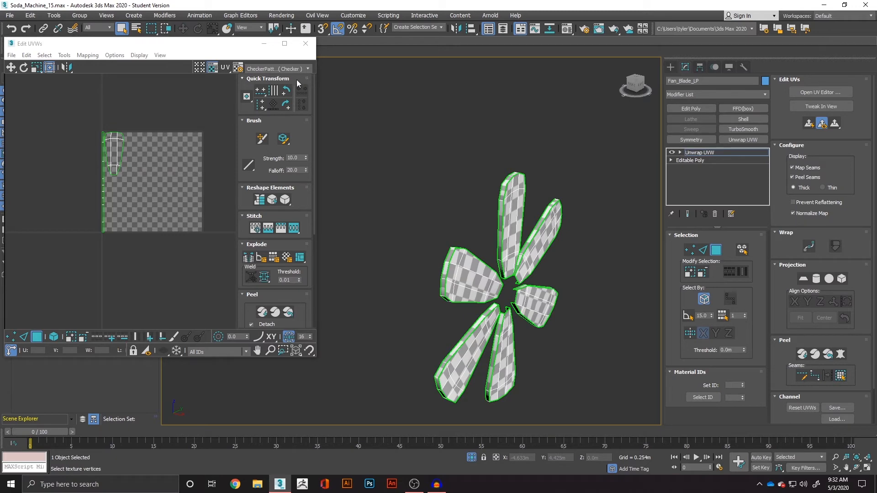
Close the fan blades' UV layout and convert the object to an editable poly
click(306, 44)
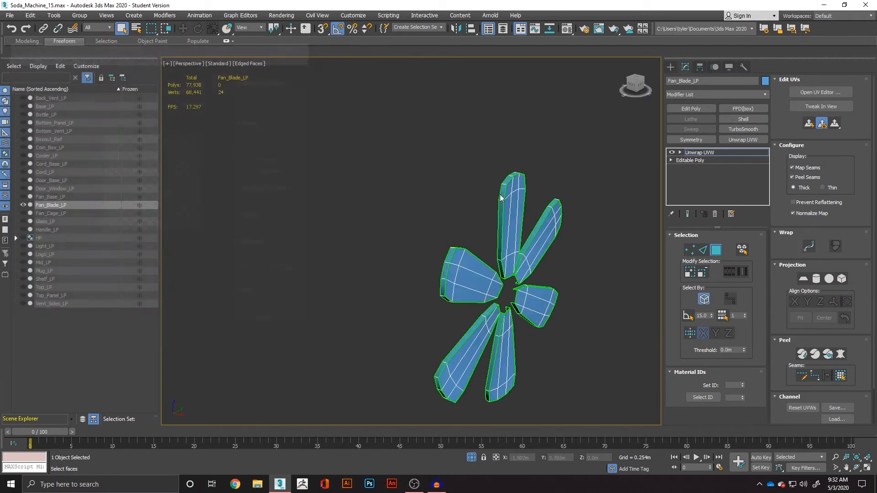
right_click(510, 204)
mouse_move(561, 299)
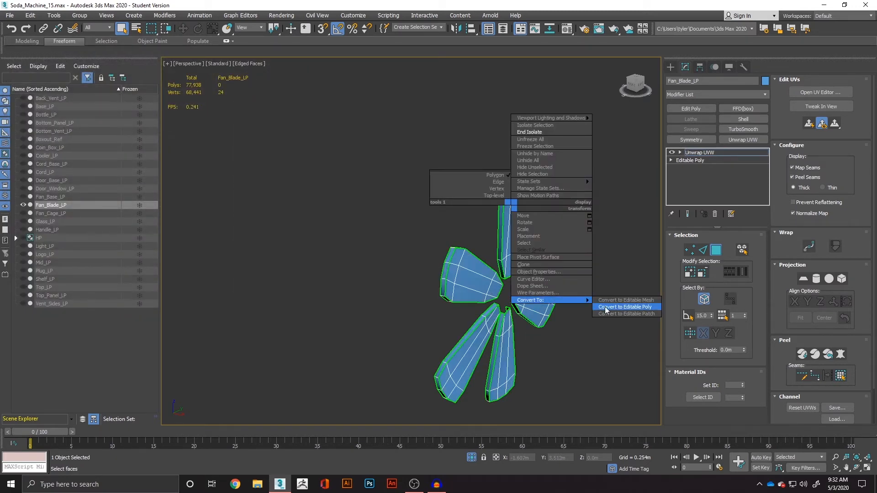
click(624, 307)
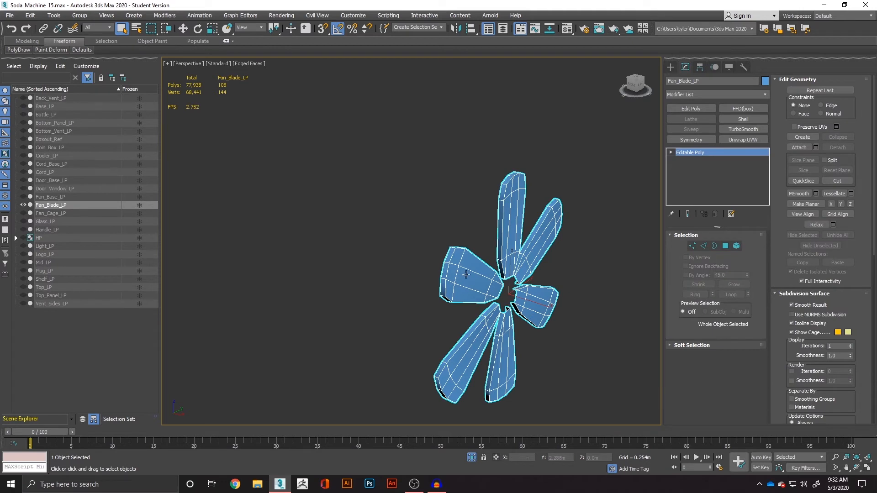
Hide Fan_Blade_LP and end isolation to bring back the rest of the soda machine
click(23, 205)
right_click(312, 275)
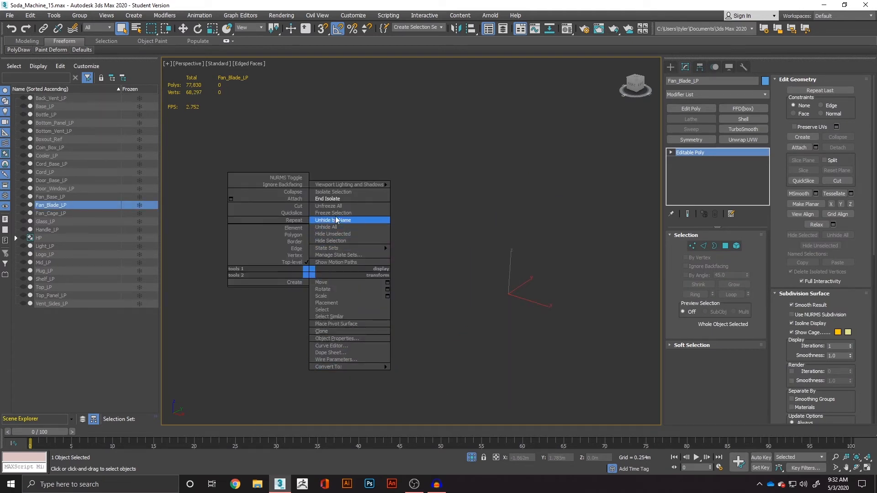
click(328, 198)
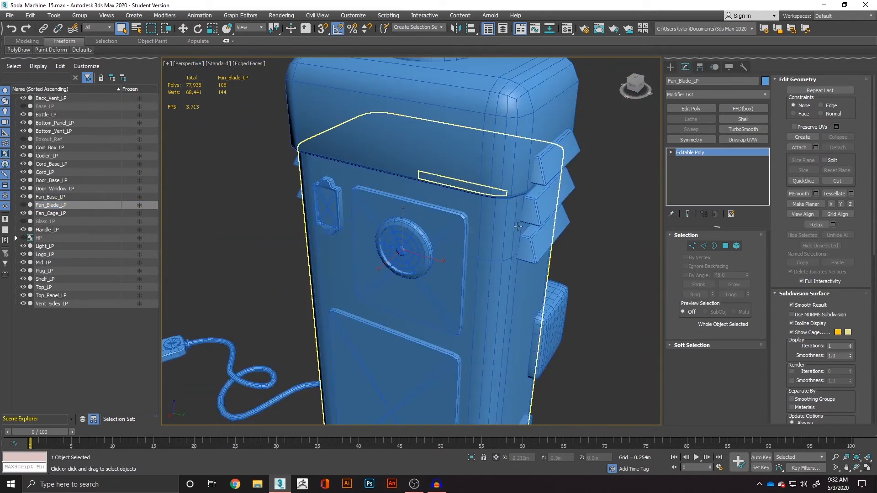
Add an Unwrap UVW modifier to Vent_Sides_LP, open its UV layout, and display the CheckerPattern texture on the vents
alt+middle_drag(540, 223, 455, 219)
click(473, 213)
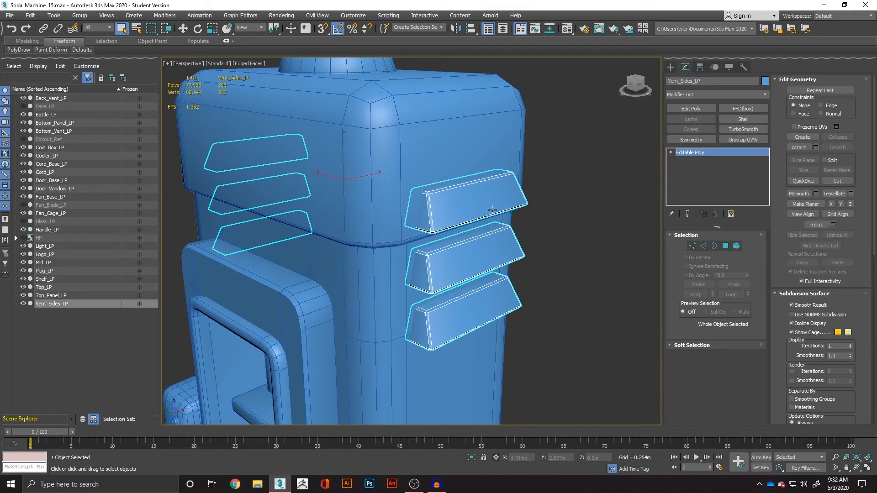
click(736, 141)
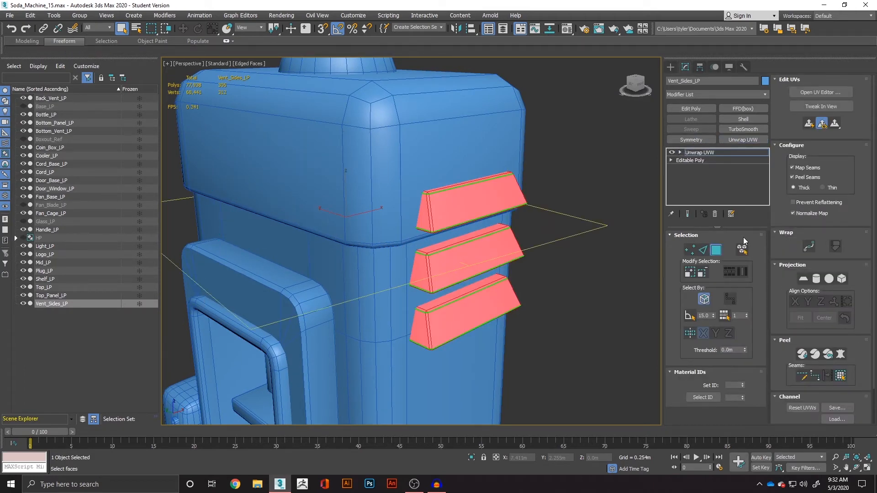
click(820, 93)
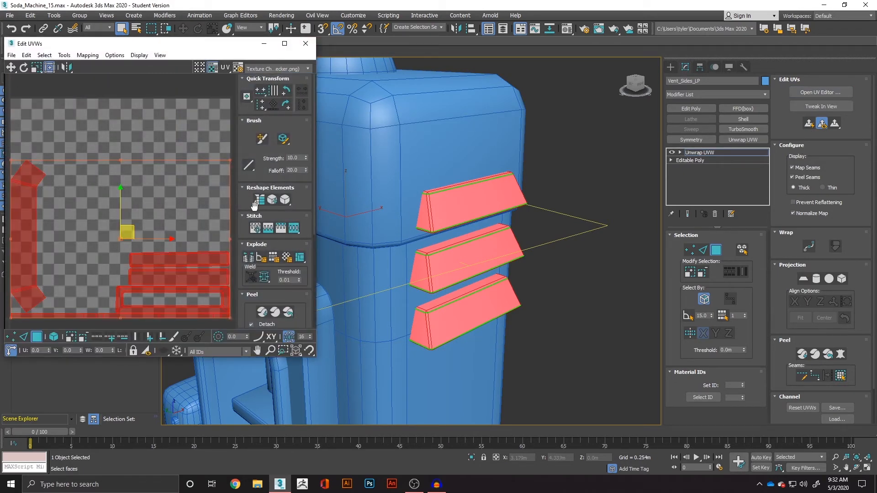
click(285, 71)
click(284, 84)
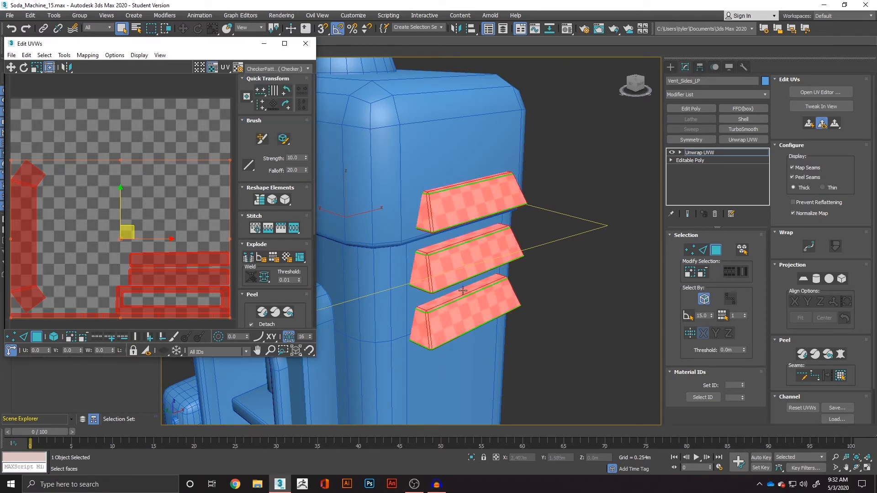
Close the side vents' UV layout and convert Vent_Sides_LP to an editable poly
click(305, 44)
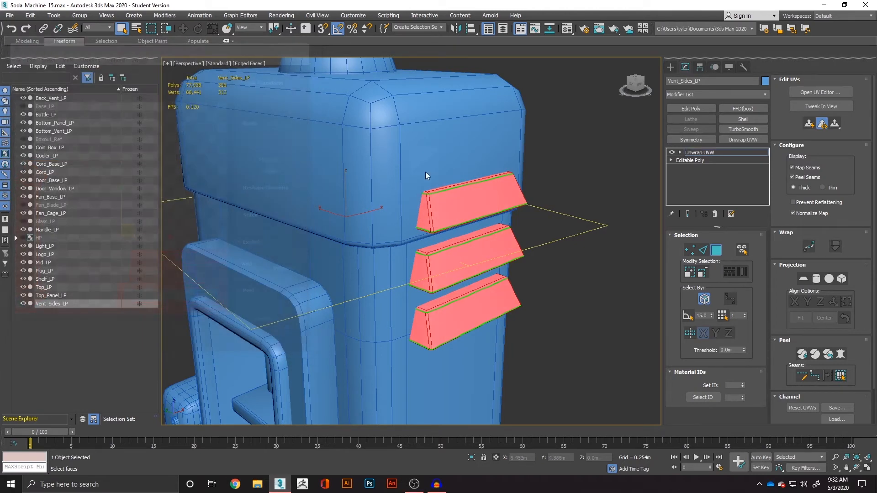
right_click(473, 187)
mouse_move(548, 285)
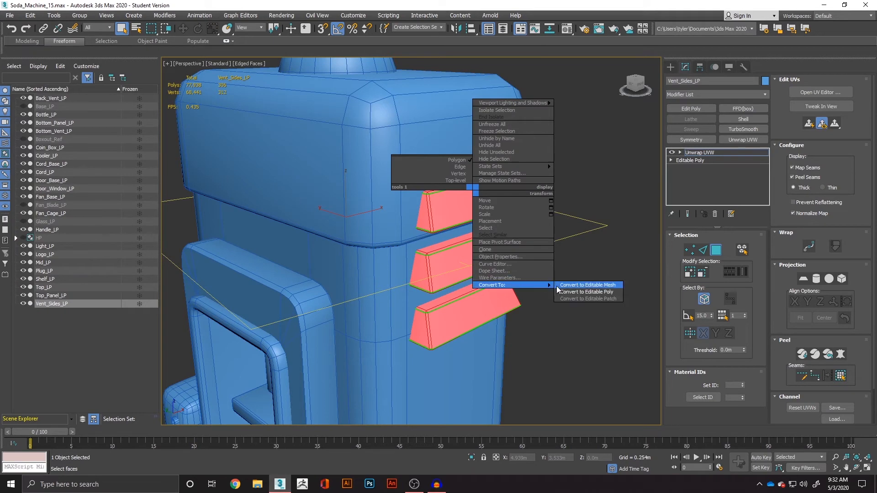
click(575, 291)
Clear the selection and hide Vent_Sides_LP
scroll(547, 275, down, 5)
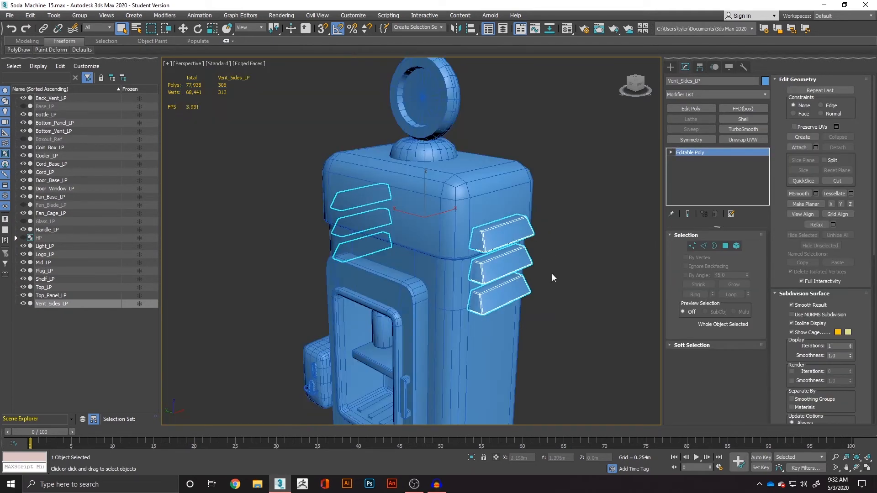
alt+middle_drag(551, 274, 443, 290)
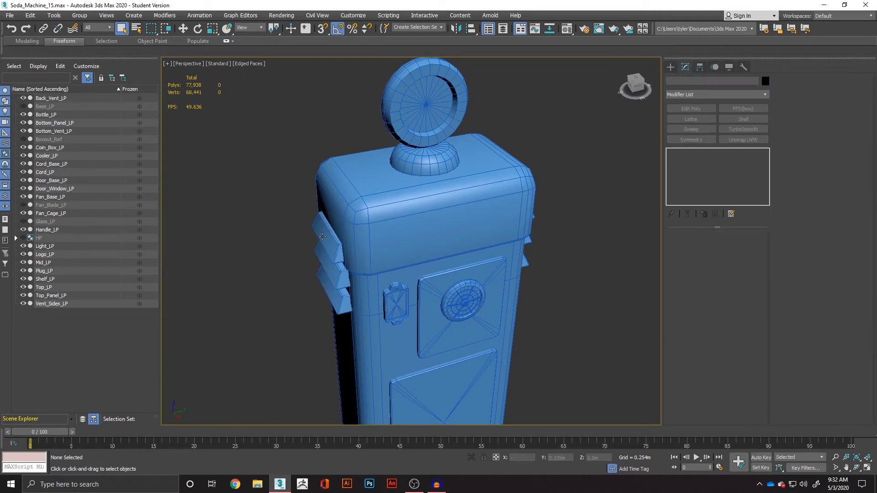
click(23, 303)
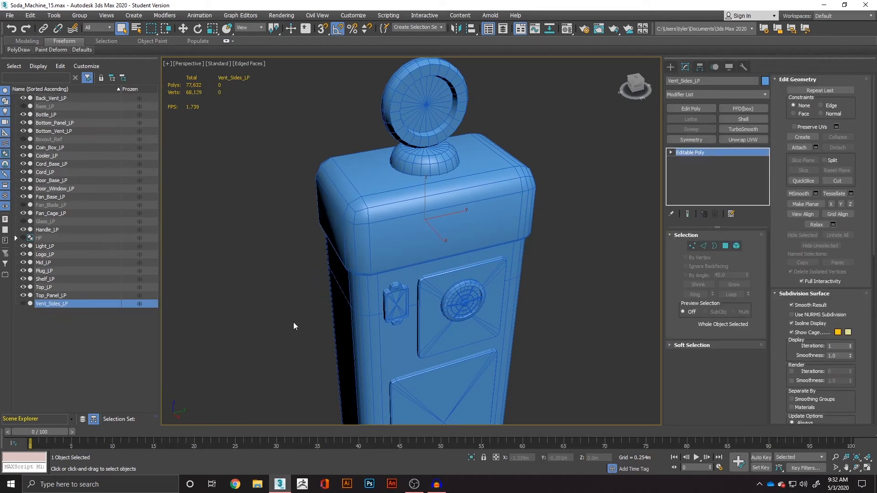
Select Logo_LP on top of the machine and examine its round sign and domed base from several sides
scroll(301, 322, down, 6)
scroll(359, 320, up, 4)
alt+middle_drag(358, 321, 448, 218)
click(419, 239)
key(z)
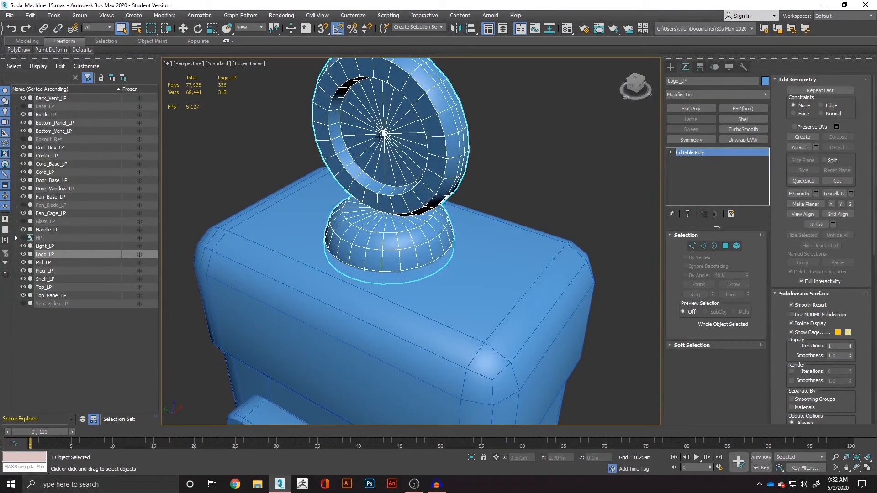
alt+middle_drag(457, 140, 395, 169)
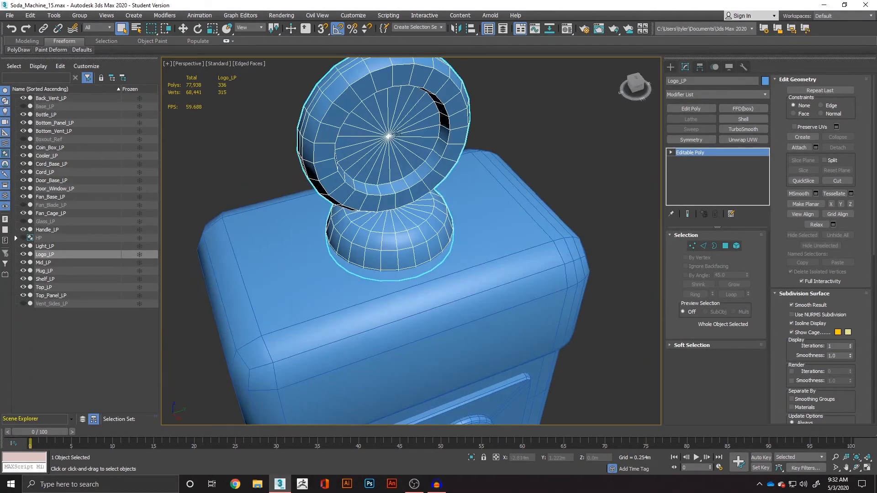
scroll(389, 153, down, 2)
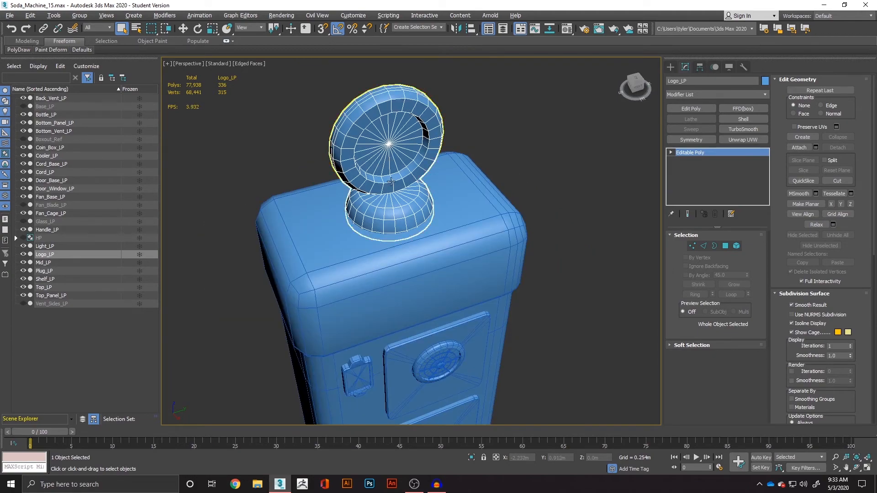
alt+middle_drag(390, 163, 497, 177)
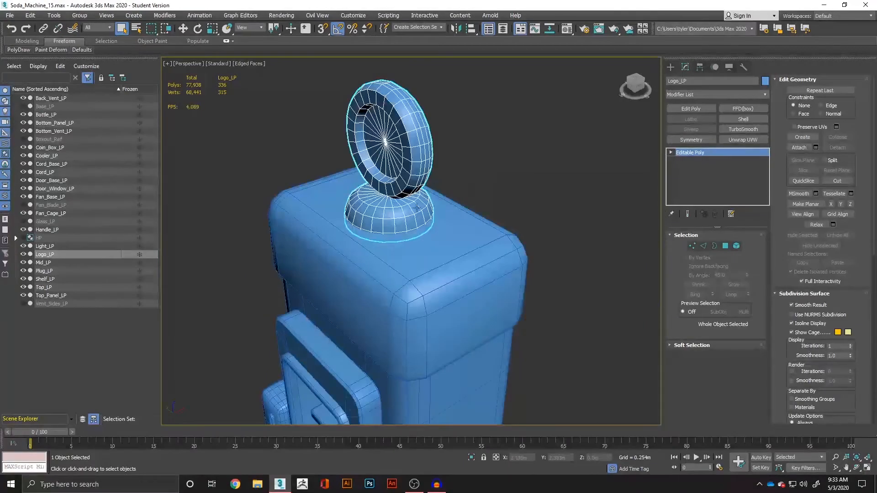
scroll(411, 216, up, 2)
scroll(432, 213, down, 2)
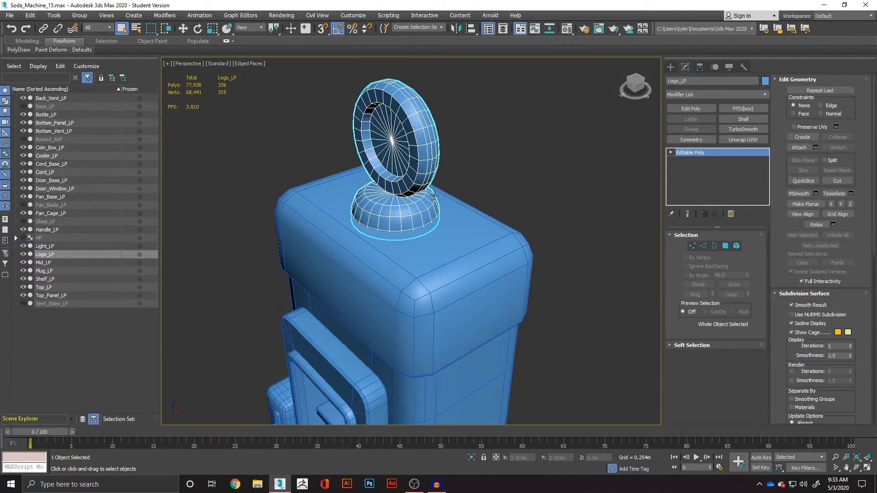
alt+middle_drag(408, 207, 433, 201)
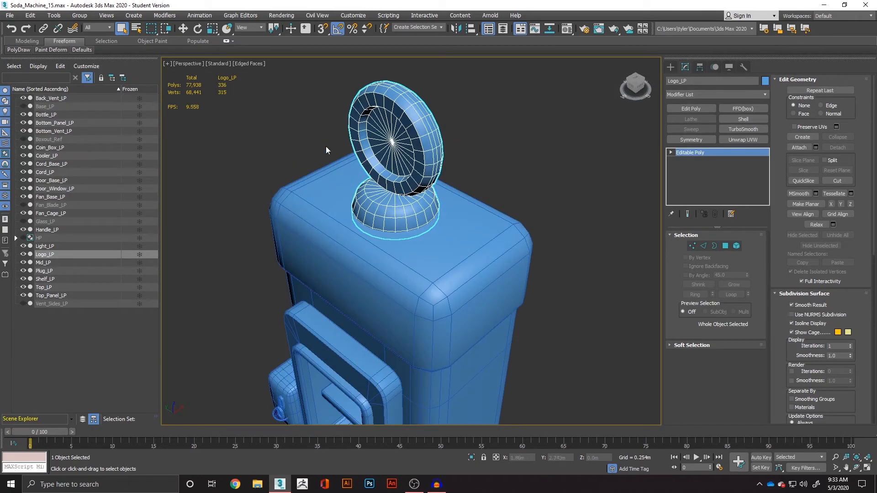
Add an Unwrap UVW modifier to Logo_LP and open its UV layout
click(743, 140)
click(430, 157)
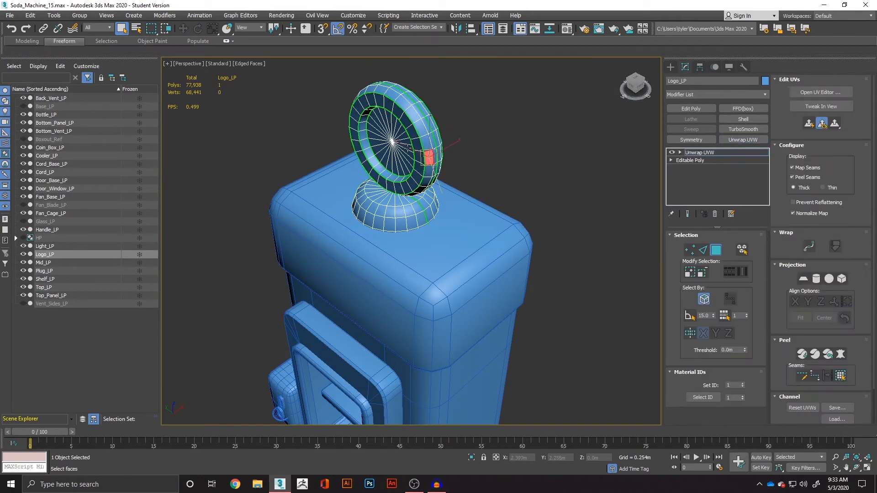
alt+middle_drag(400, 164, 398, 186)
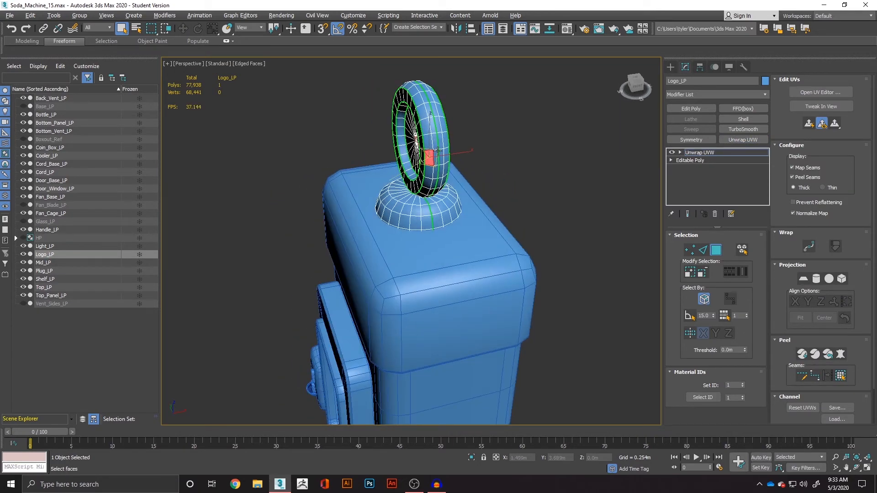
alt+middle_drag(426, 145, 548, 142)
click(811, 94)
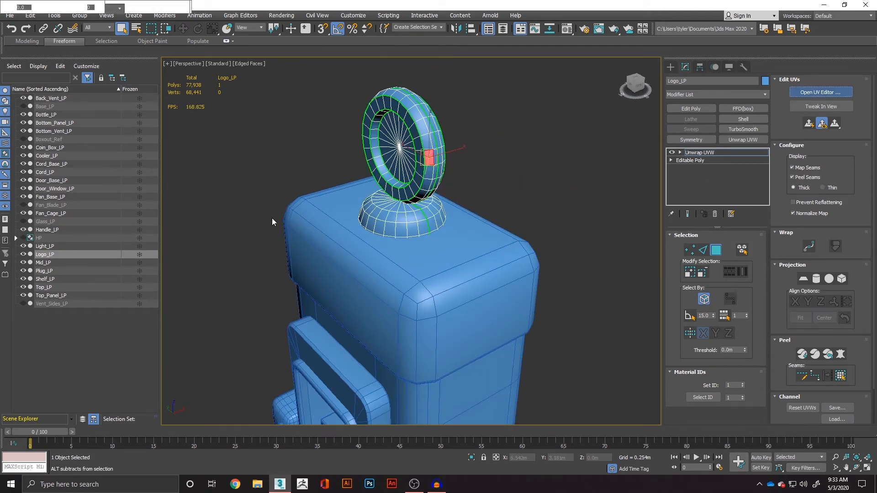
click(51, 107)
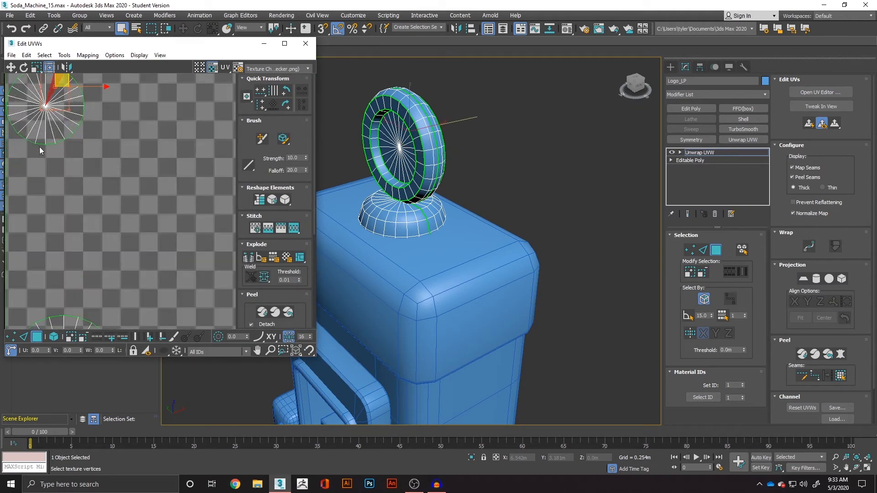
Examine Logo_LP's disc and ring UV shells by selecting sample faces and comparing them with the round sign
scroll(93, 166, up, 3)
click(94, 159)
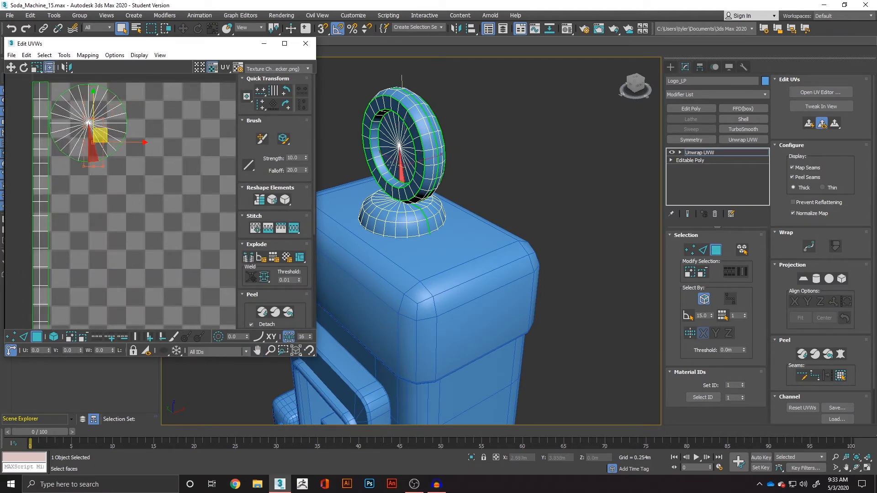
alt+middle_drag(393, 165, 459, 167)
scroll(134, 224, down, 2)
middle_drag(133, 224, 124, 157)
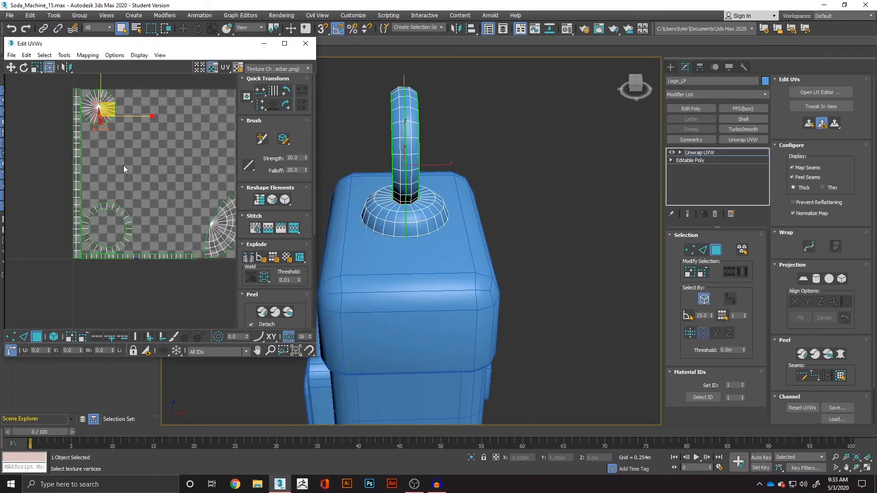
scroll(121, 225, up, 3)
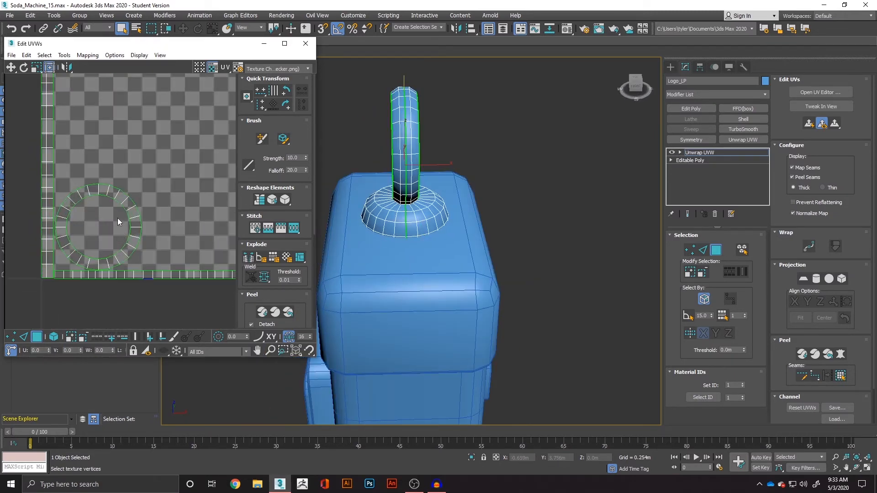
click(92, 192)
drag(111, 153, 96, 204)
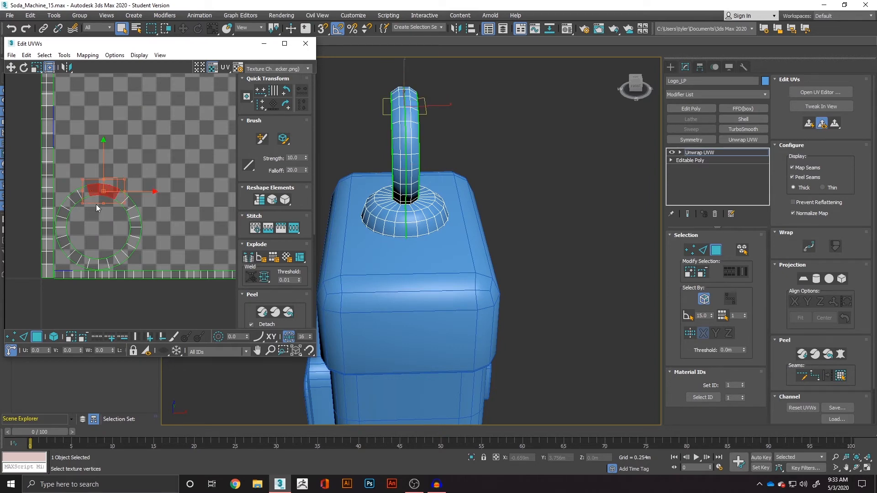
alt+middle_drag(390, 151, 361, 155)
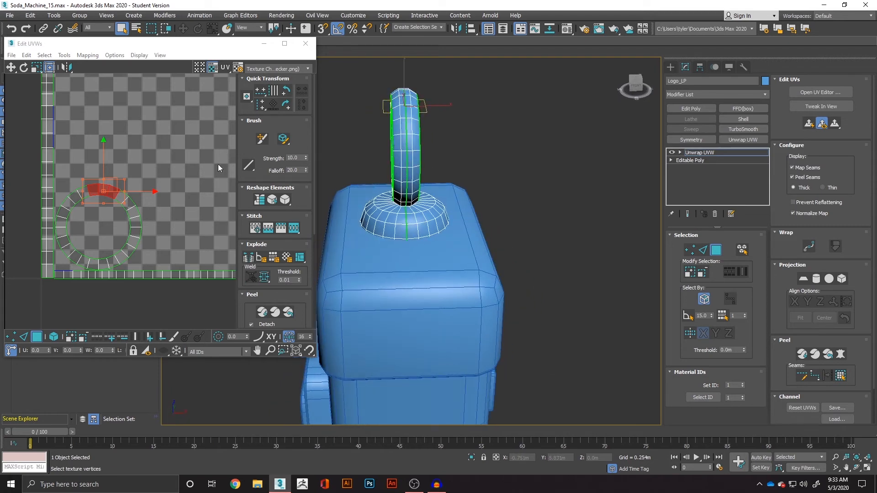
Select the whole circular UV shell of Logo_LP and check which faces of the sign it covers
scroll(164, 177, down, 2)
middle_drag(164, 164, 123, 193)
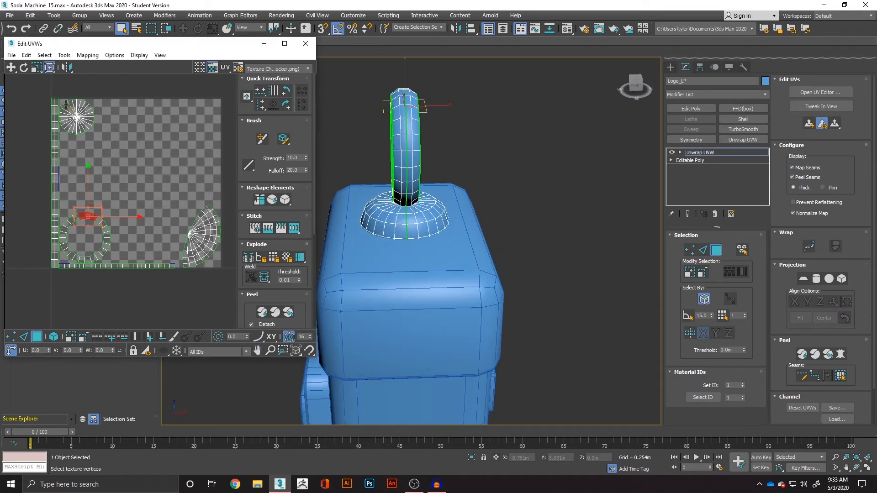
scroll(74, 106, up, 1)
scroll(74, 106, up, 3)
drag(155, 163, 72, 128)
alt+middle_drag(415, 188, 459, 179)
scroll(173, 214, down, 4)
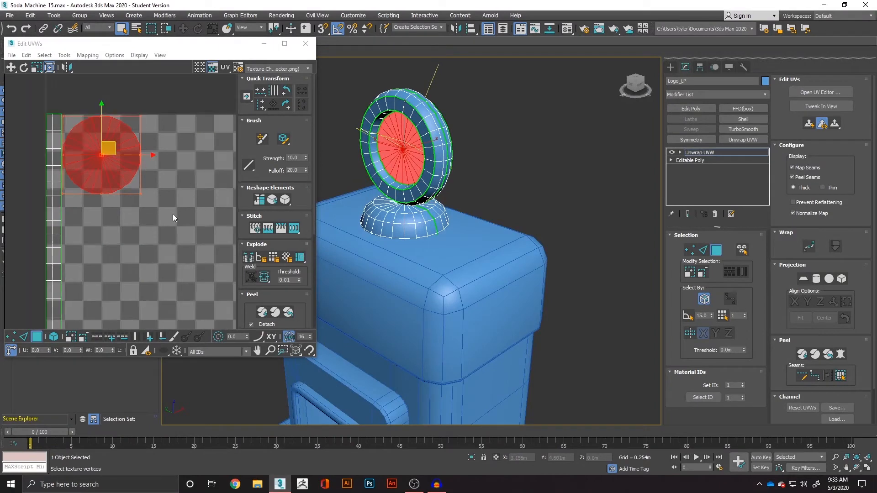
Close Logo_LP's UV layout, clear the face selection, and convert the logo to an editable poly
click(305, 44)
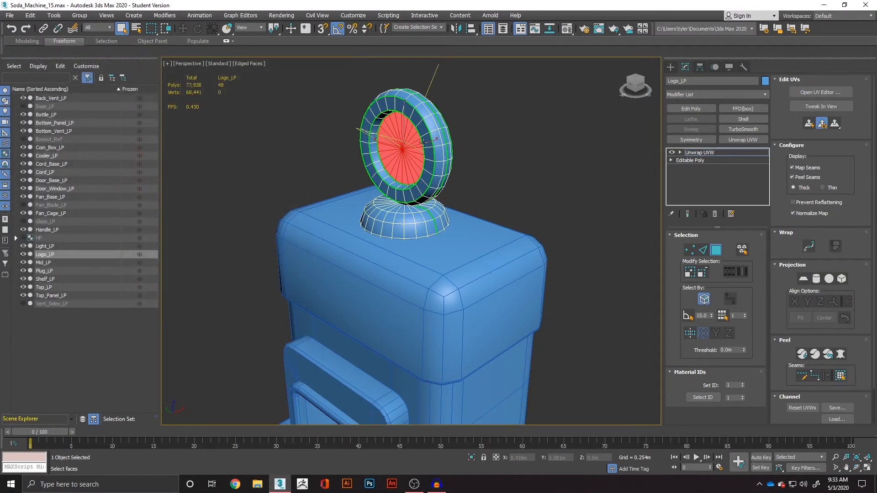
click(516, 140)
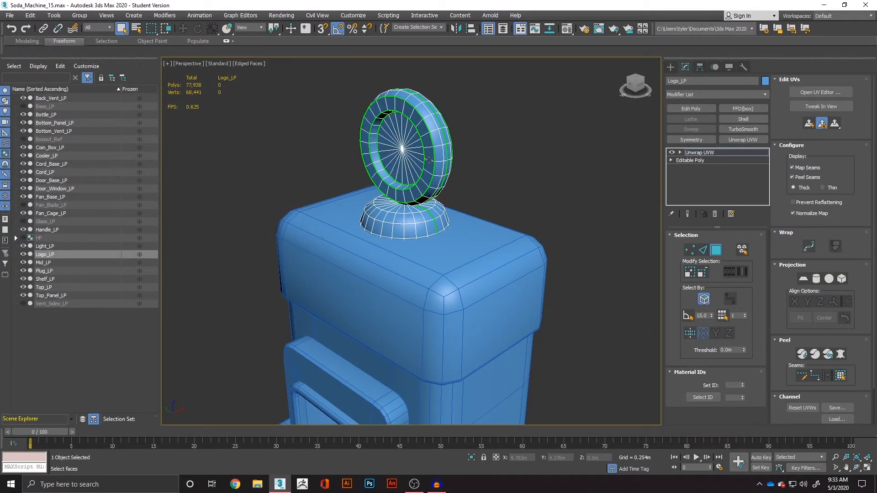
right_click(430, 156)
mouse_move(468, 248)
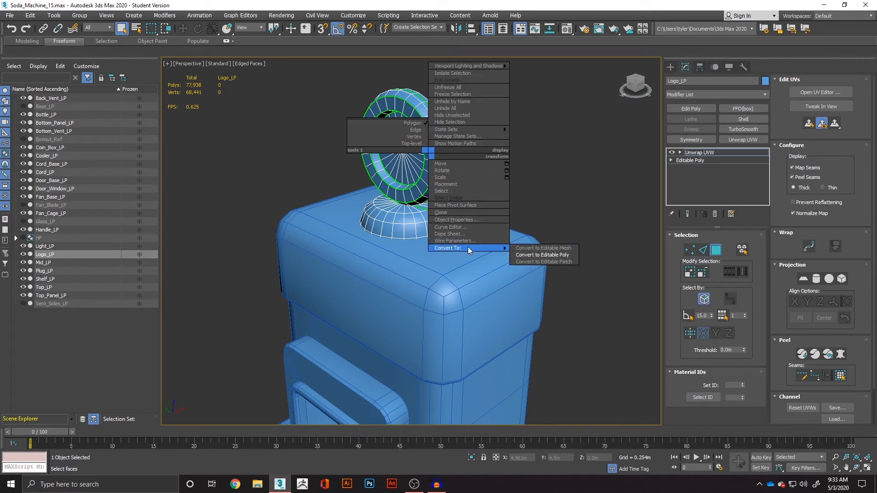
click(537, 256)
Hide Logo_LP on top of the machine
scroll(445, 167, down, 5)
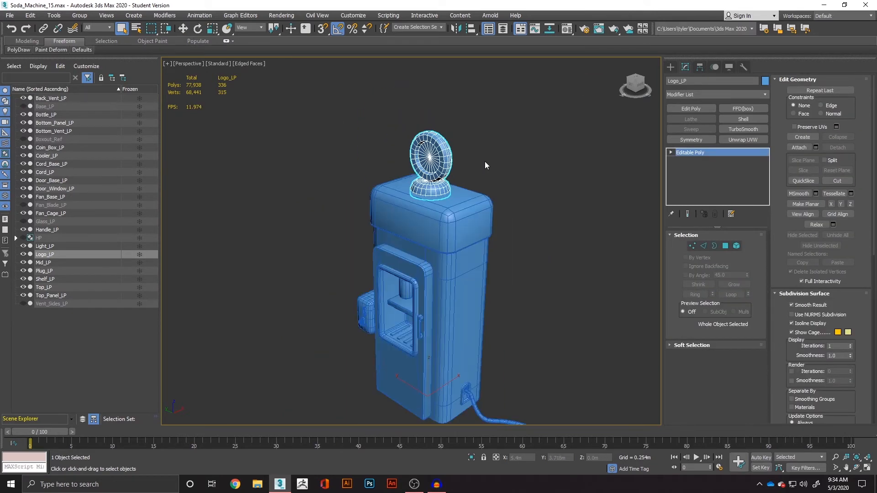
middle_drag(486, 164, 460, 114)
scroll(422, 161, up, 3)
middle_drag(422, 160, 436, 222)
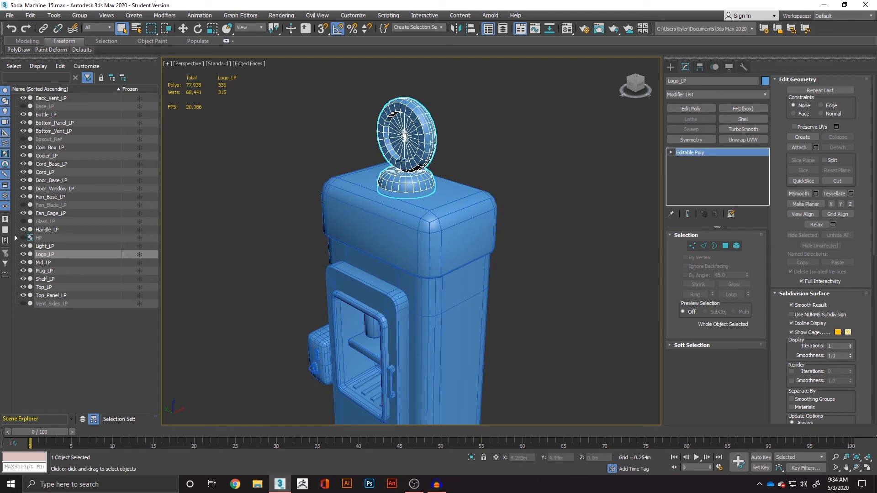
click(23, 254)
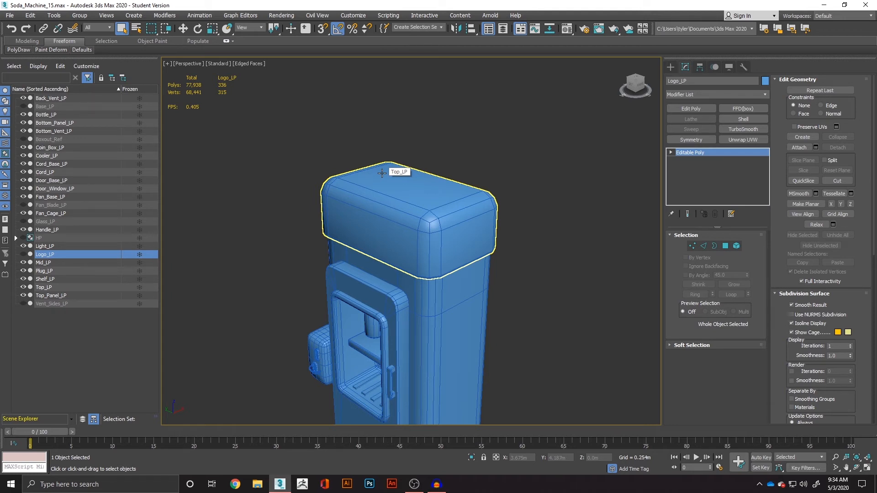
Isolate Light_LP, the round lamp on the ceiling of the cooler compartment
scroll(439, 223, down, 3)
alt+middle_drag(466, 237, 514, 254)
middle_drag(514, 254, 329, 239)
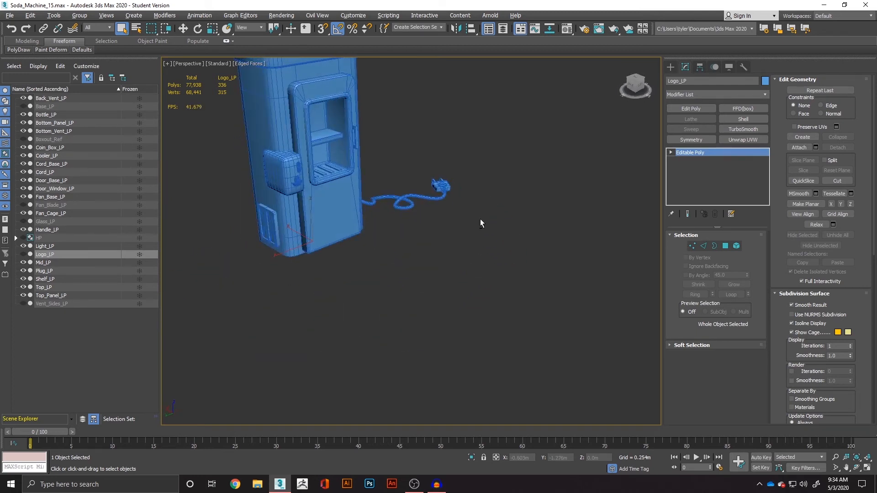
middle_drag(321, 190, 317, 231)
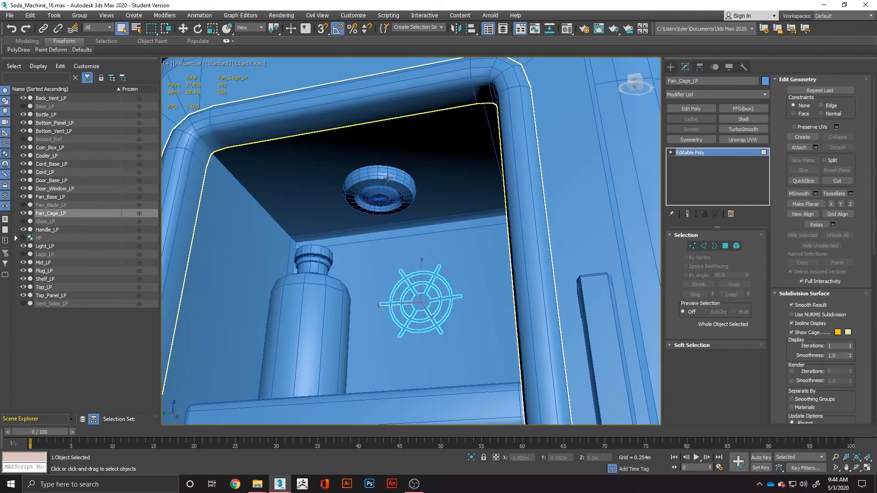
key(alt+q)
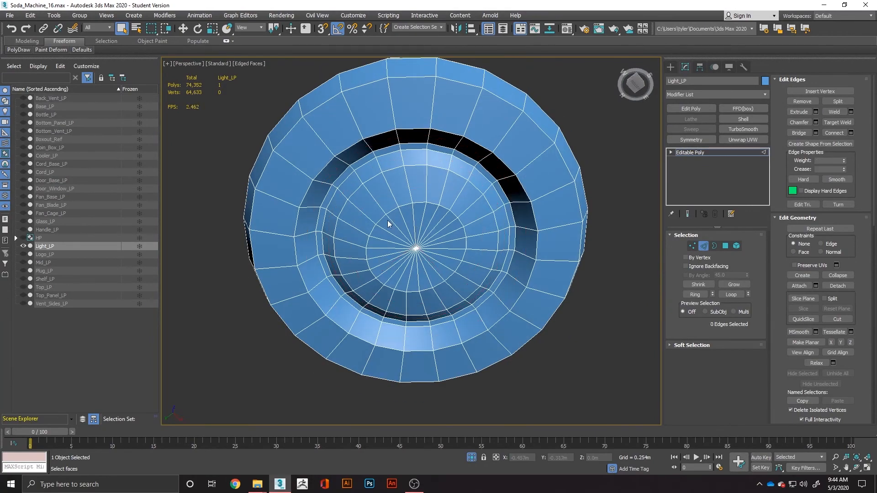
Assign smoothing group 1 to all polygons of Light_LP and clear the selection
click(725, 246)
key(ctrl+a)
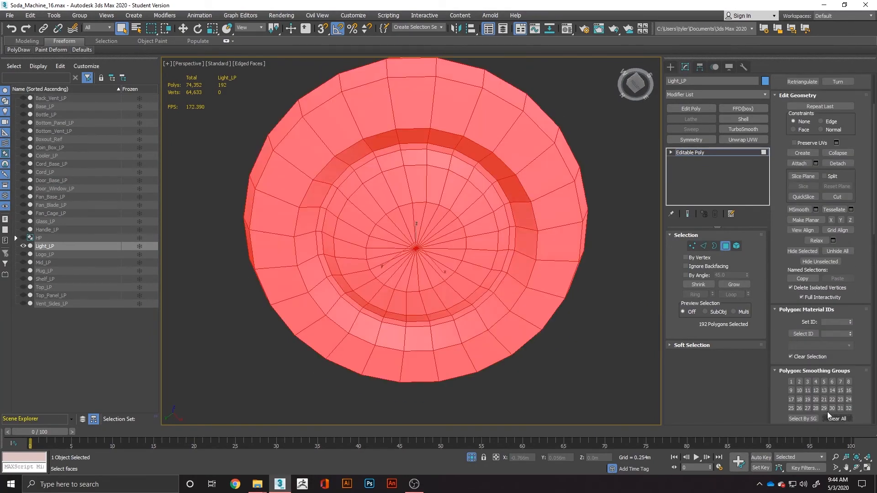
click(790, 381)
click(703, 246)
click(725, 246)
shift+click(508, 215)
click(576, 361)
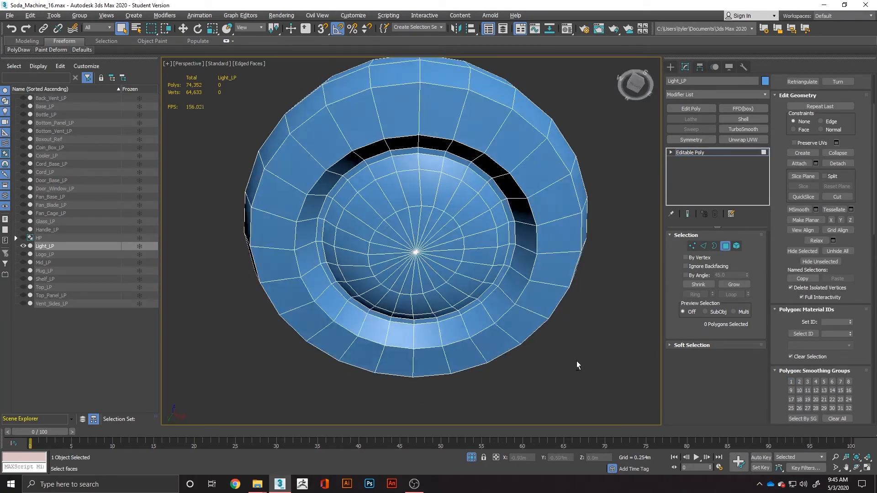
Add an Unwrap UVW modifier to Light_LP and flatten all its faces into UV shells by smoothing group
click(742, 141)
key(ctrl+a)
key(ctrl+e)
click(273, 257)
scroll(511, 274, down, 3)
alt+middle_drag(361, 260, 557, 100)
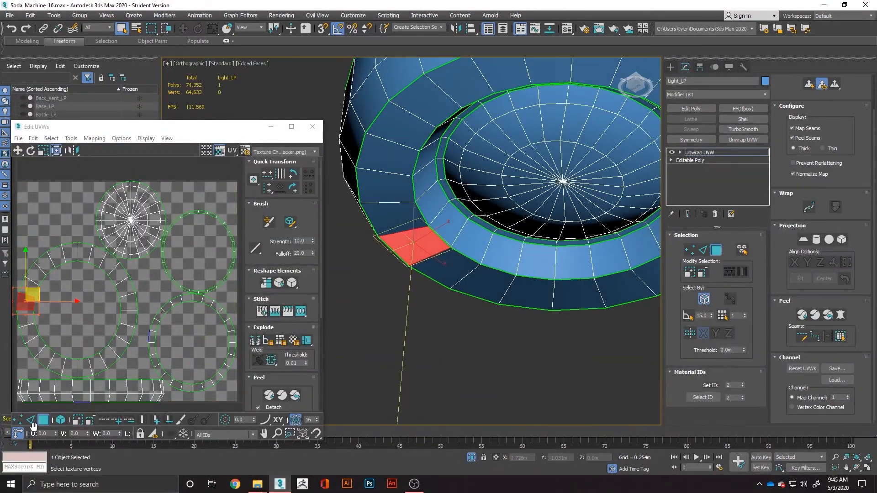
mouse_move(502, 228)
alt+middle_down()
mouse_move(503, 192)
mouse_move(502, 256)
mouse_move(503, 219)
alt+middle_up()
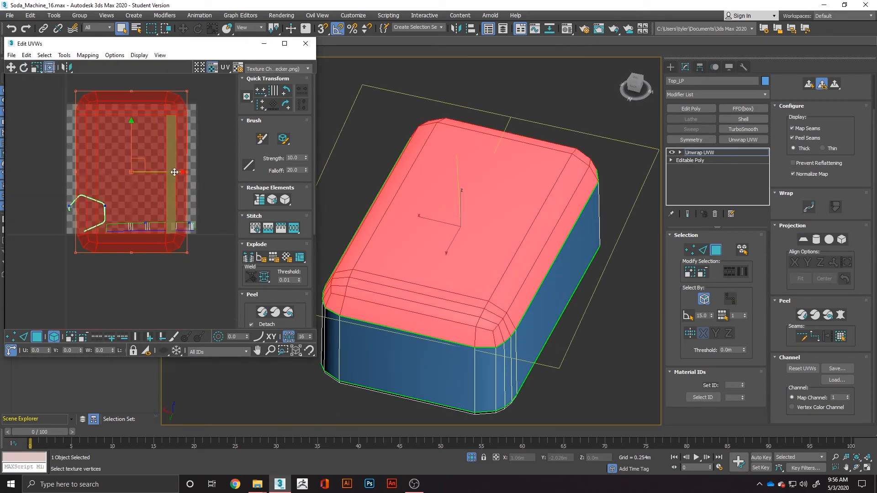
Relax the selected large UV shell covering the upper surface of Top_LP
click(109, 122)
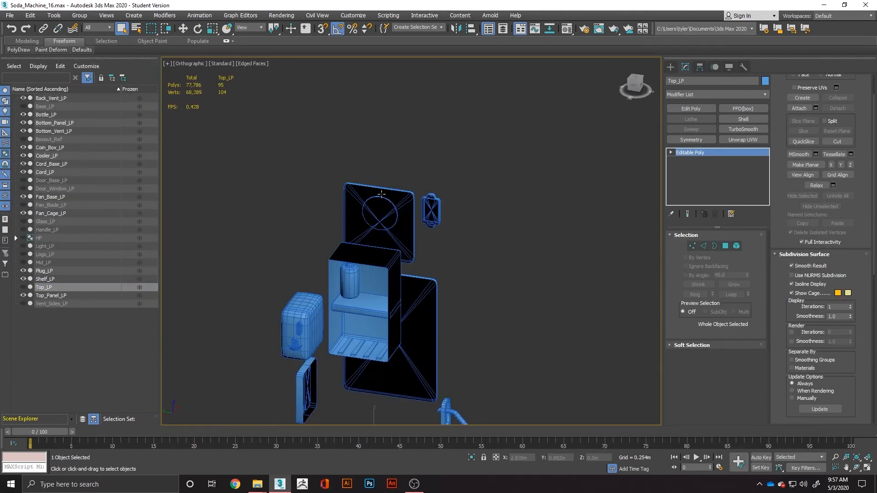
Isolate Shelf_LP at polygon level and relax its selected UV shells
key(alt+q)
click(725, 246)
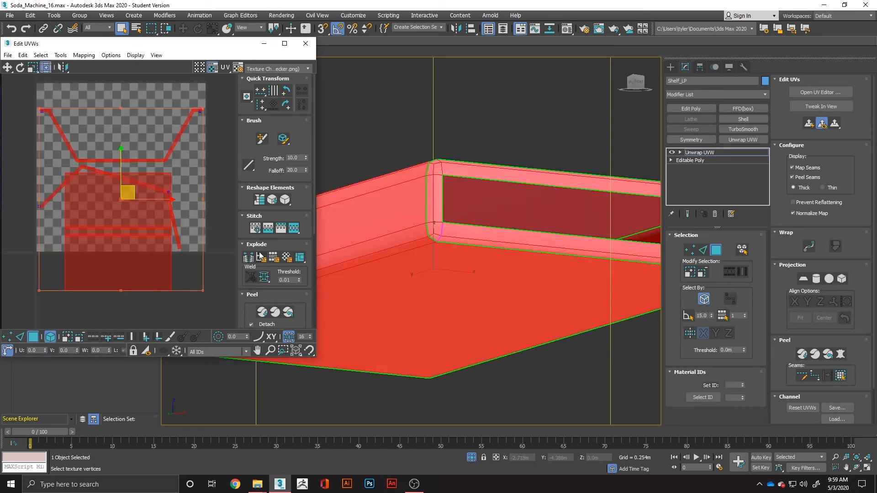
click(64, 55)
click(168, 197)
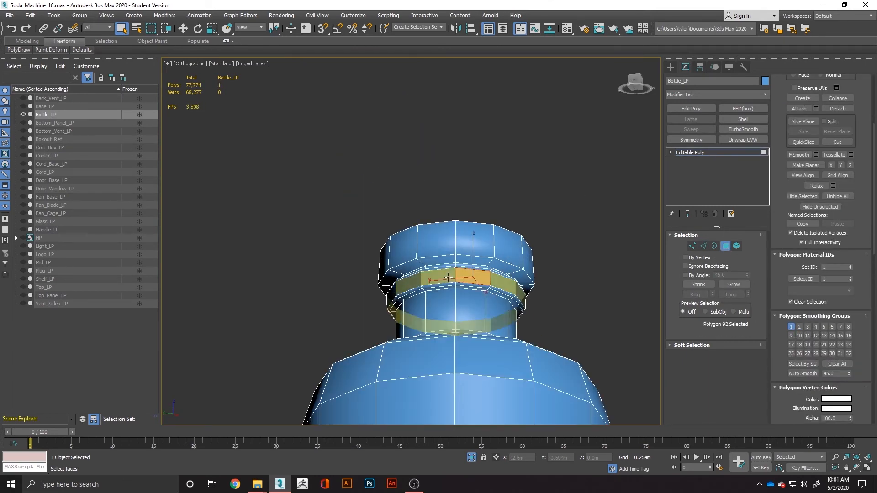
Select faces around the cap of Bottle_LP and check the vertical seam edges running down its body
alt+middle_drag(498, 294, 492, 253)
click(498, 252)
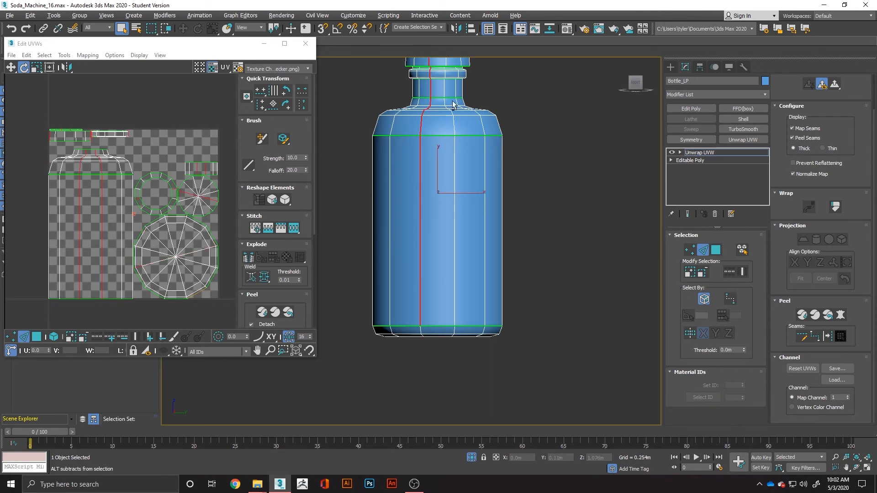
alt+middle_drag(453, 104, 491, 275)
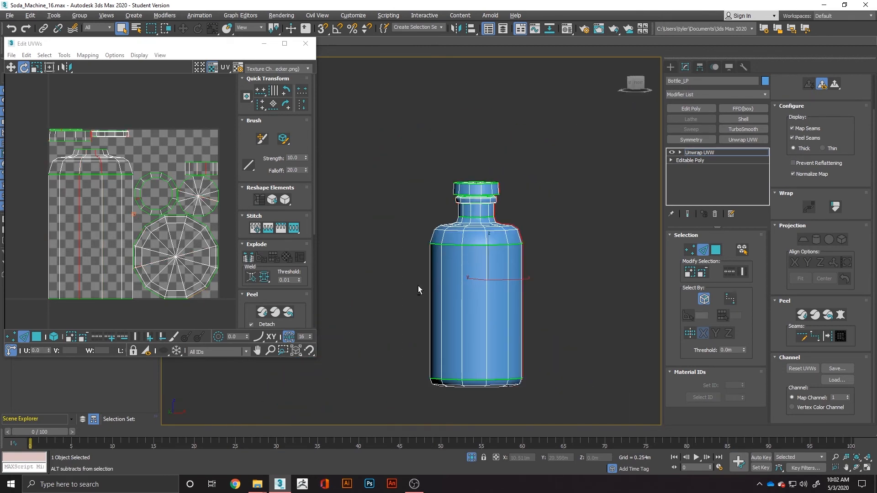
alt+middle_drag(418, 290, 432, 295)
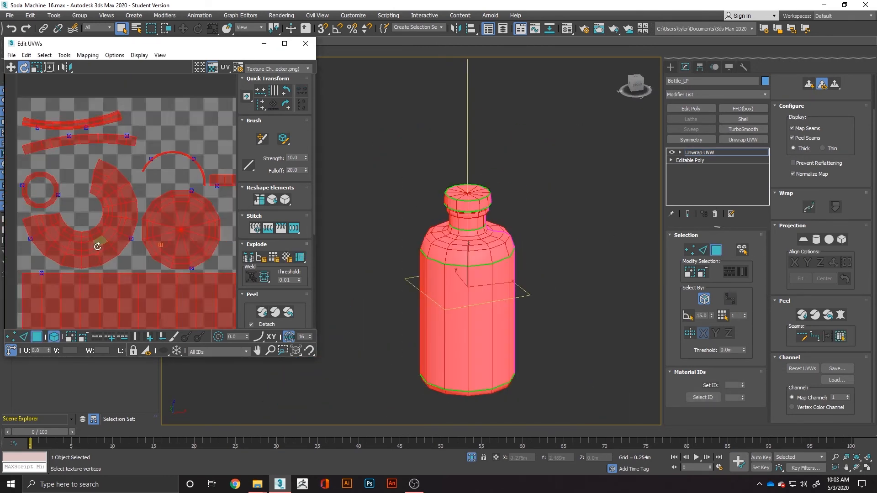
Relax all UV shells of Bottle_LP and display the CheckerPattern texture on the bottle
scroll(97, 247, down, 3)
click(64, 55)
click(82, 207)
click(108, 122)
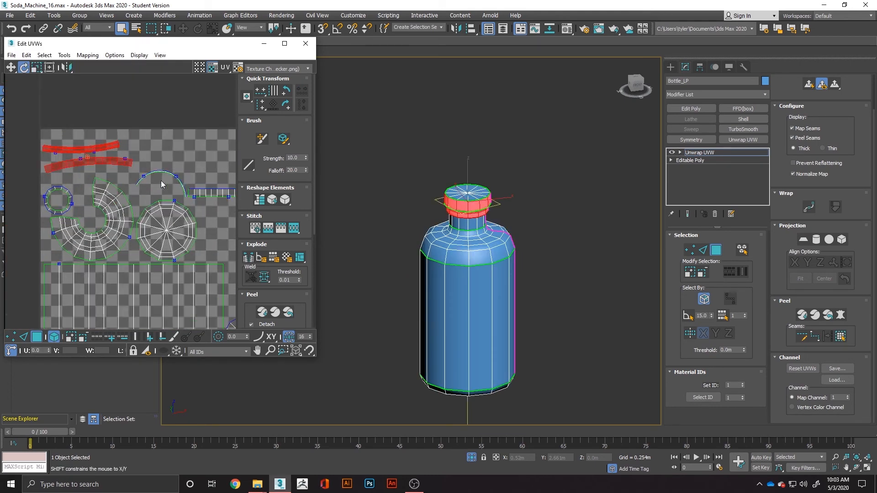
click(277, 68)
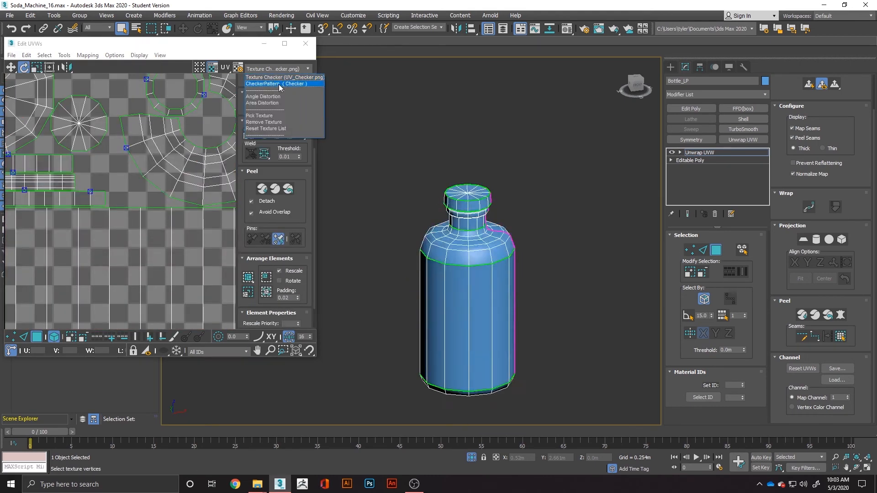
click(280, 84)
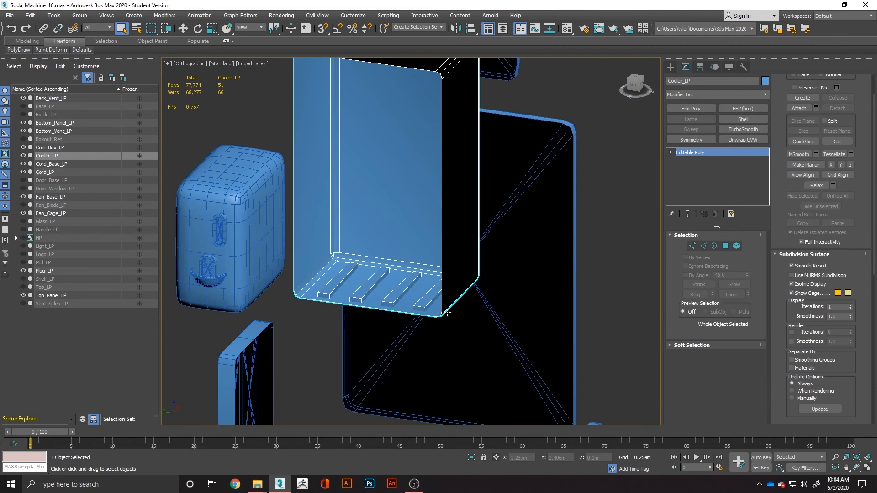
Isolate Cooler_LP and assign smoothing group 1 to all of its polygons
key(alt+q)
click(422, 361)
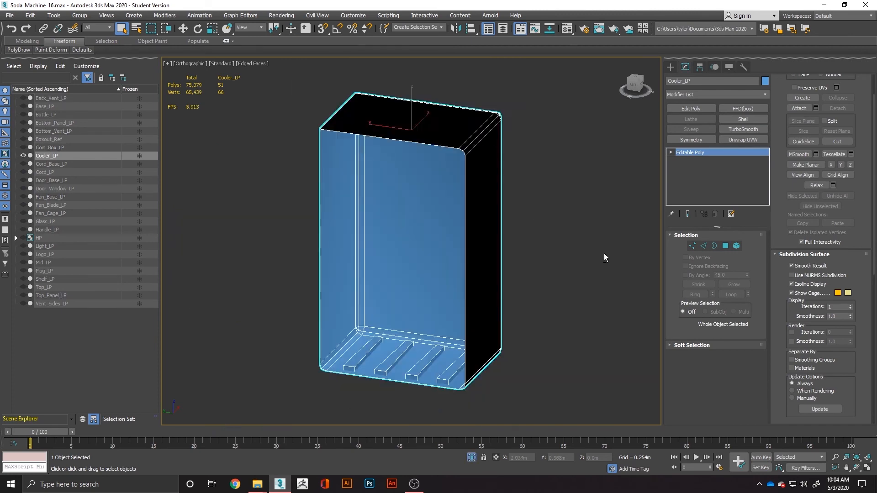
click(725, 246)
key(ctrl+a)
click(790, 315)
Select the raised slats on the cooler floor and work on their smoothing as separate elements of Cooler_LP
click(442, 374)
ctrl+click(393, 354)
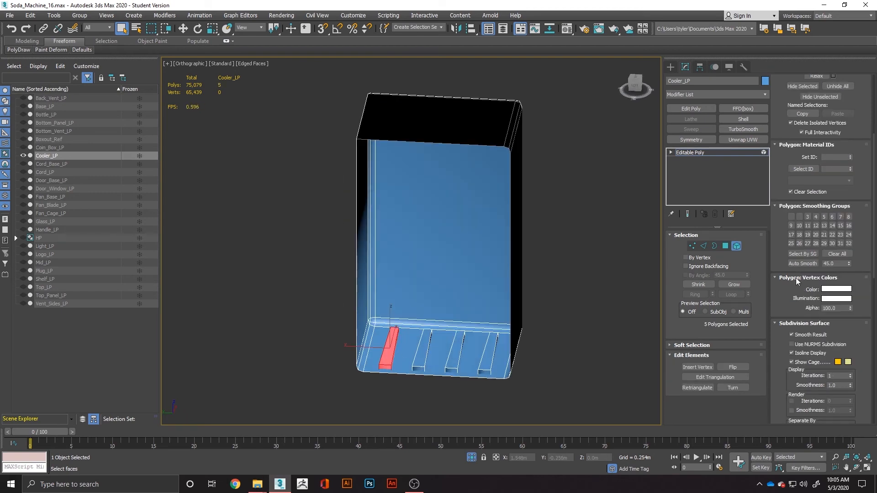
click(744, 135)
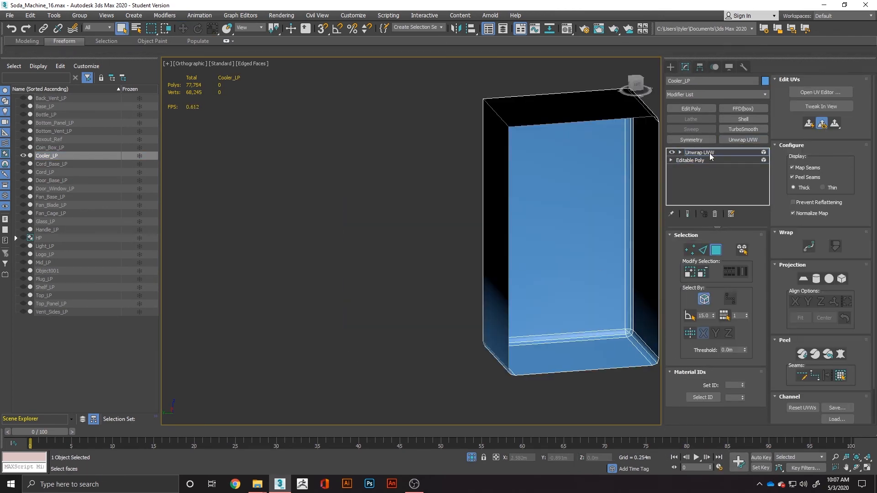
Select all polygons of Cooler_LP, apply Unwrap UVW and open its UV editor
click(742, 140)
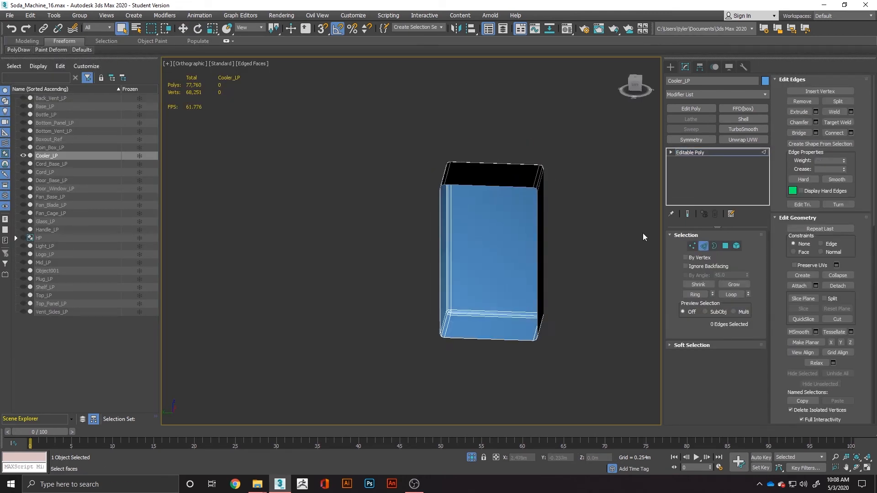
key(4)
key(ctrl+a)
scroll(794, 344, down, 3)
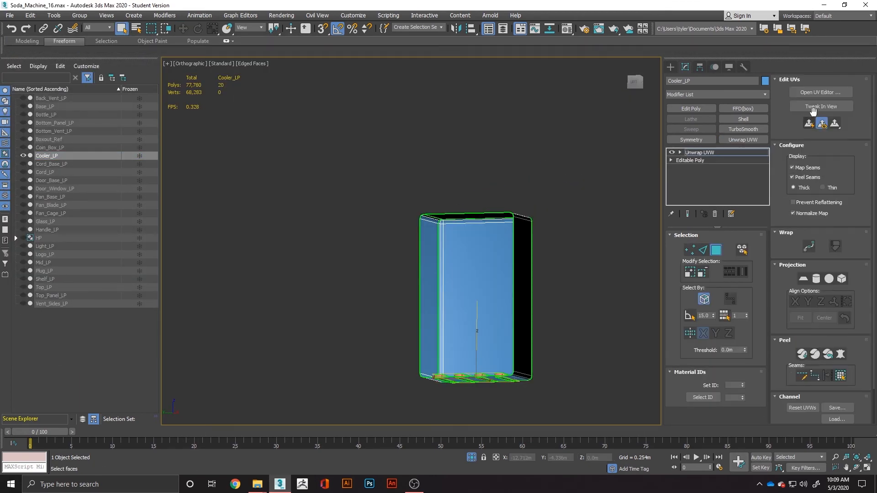
click(819, 92)
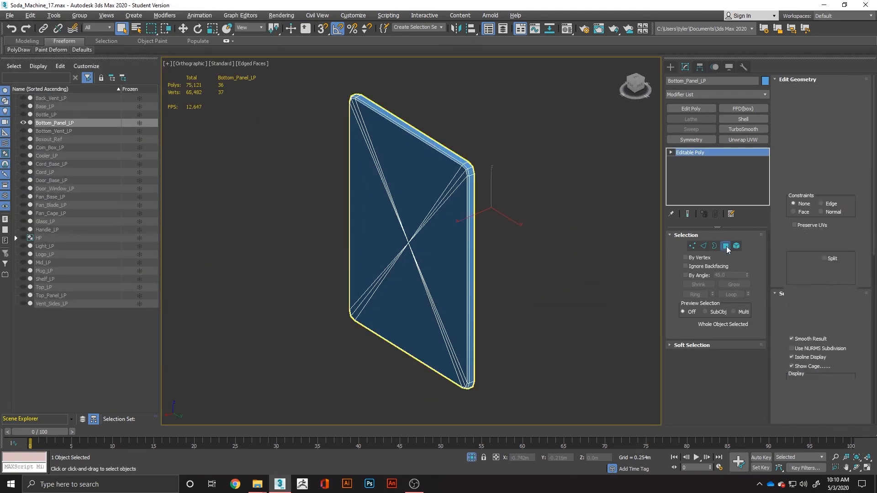
Select only the rim polygons of Bottom_Panel_LP and assign them a separate smoothing group
key(ctrl+a)
alt+drag(384, 215, 434, 270)
click(798, 354)
click(558, 307)
alt+middle_drag(558, 307, 491, 312)
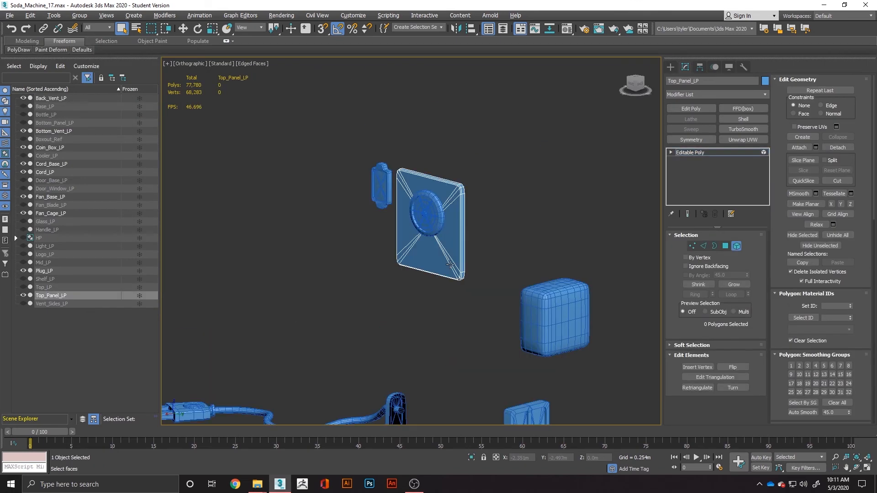
Isolate Top_Panel_LP and select only its rim polygons for a separate smoothing group
key(alt+q)
key(4)
key(ctrl+a)
alt+drag(347, 292, 392, 338)
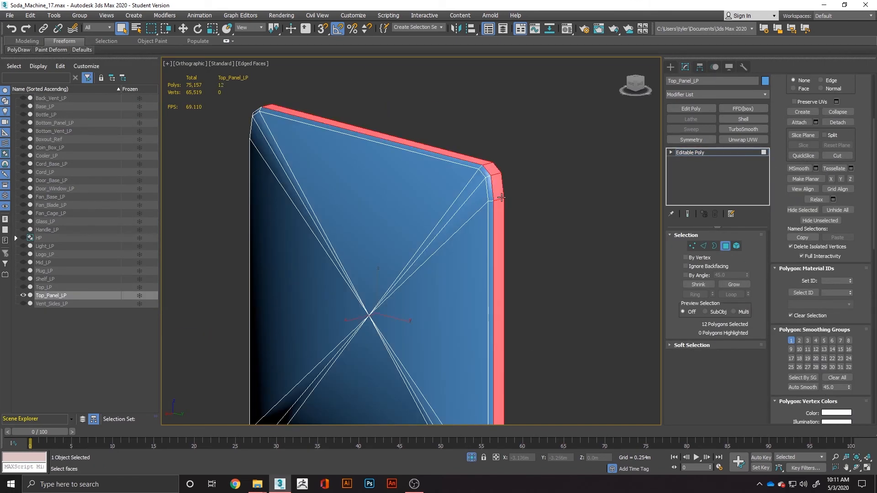
Deselect the rim polygons and apply an Unwrap UVW modifier to Top_Panel_LP
click(579, 333)
scroll(579, 333, down, 4)
alt+middle_drag(579, 333, 521, 315)
click(740, 152)
click(743, 140)
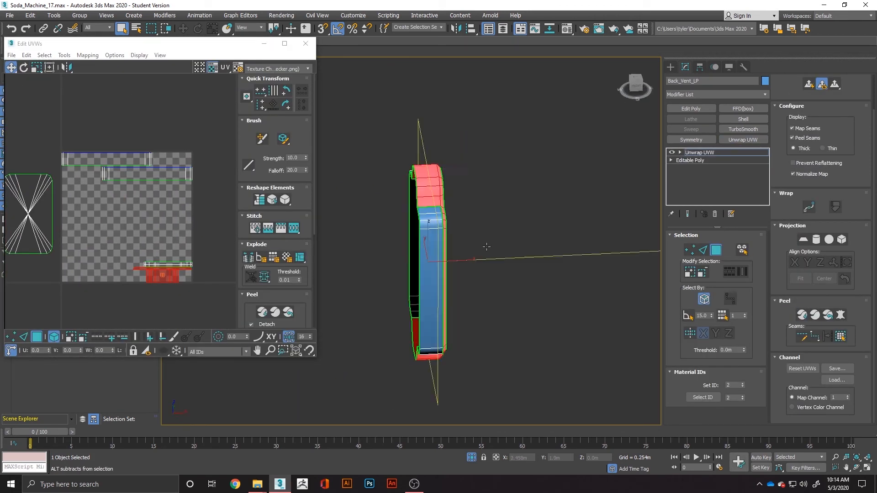
Select polygons across the large side-wall shell of Back_Vent_LP in the UV editor
drag(629, 86, 637, 83)
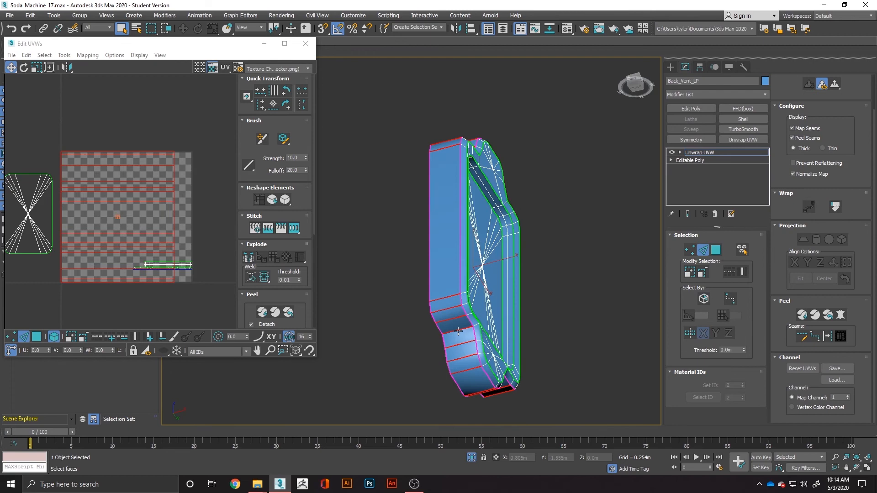
middle_drag(488, 195, 503, 327)
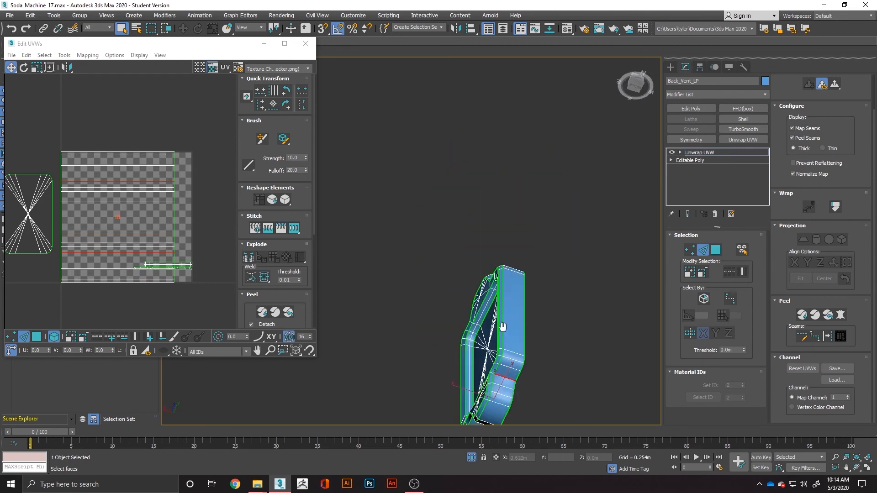
key(3)
drag(101, 135, 116, 297)
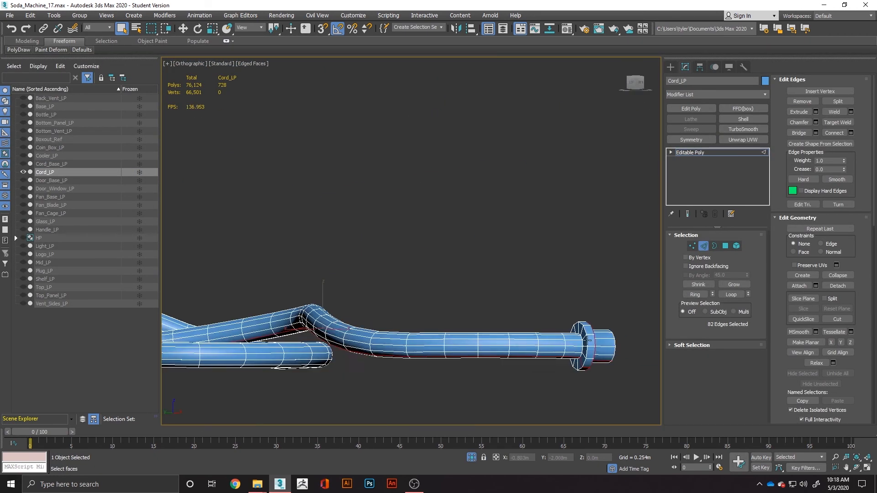
Select all polygons of Cord_LP and adjust their smoothing groups
key(4)
key(ctrl+a)
scroll(834, 395, down, 3)
click(835, 395)
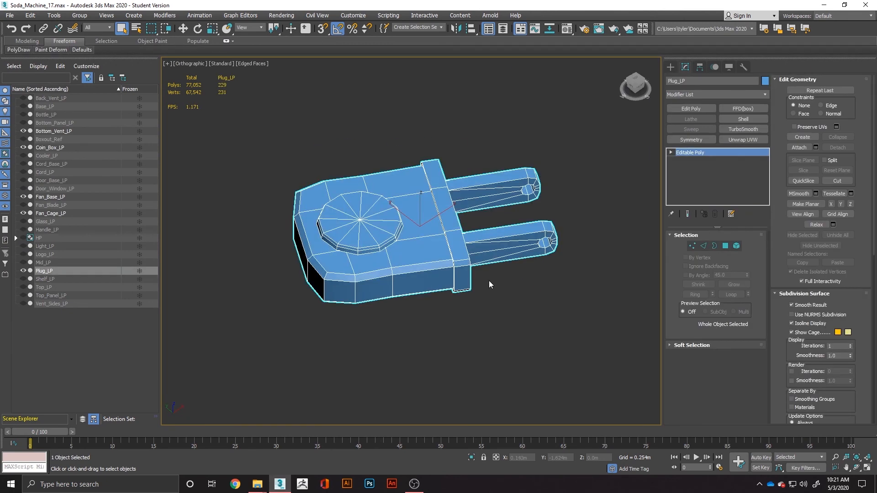
Select the polygons of Plug_LP and its prong elements to set up their smoothing groups
key(4)
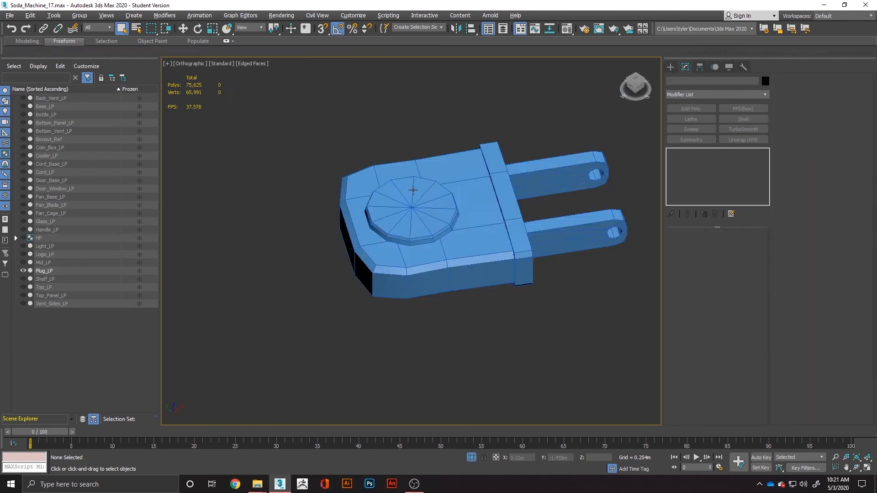
key(ctrl+a)
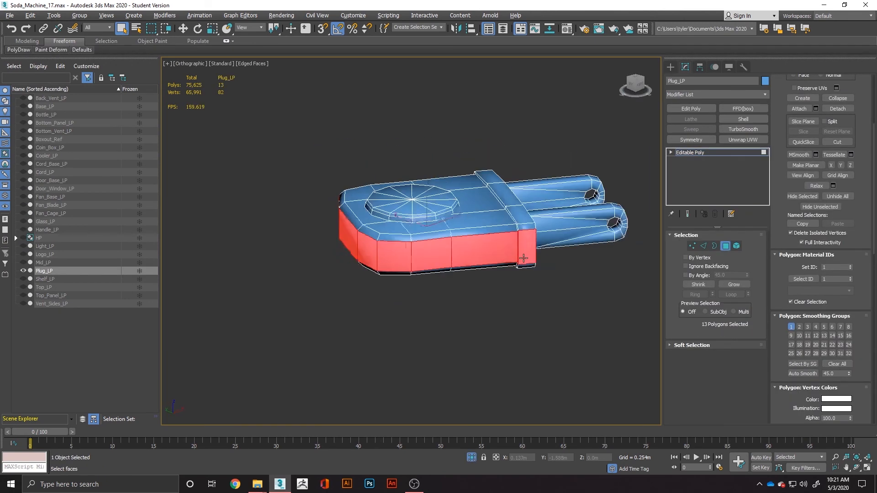
alt+middle_drag(452, 279, 485, 355)
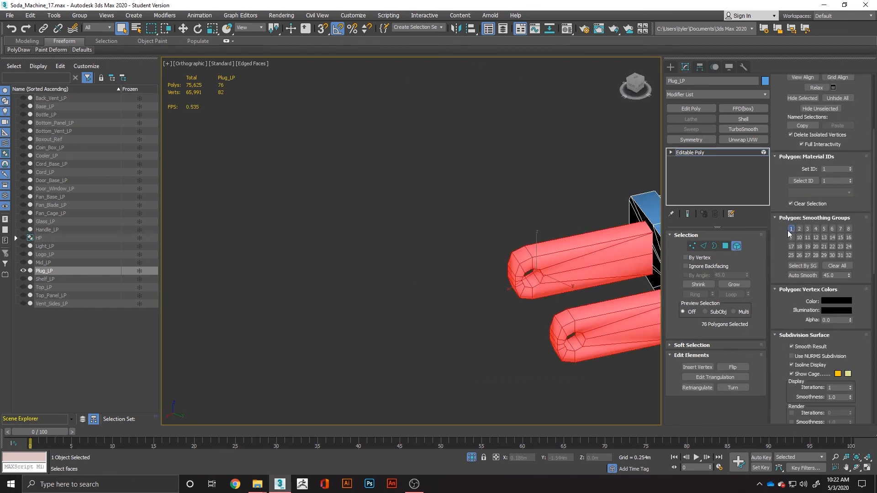
click(575, 331)
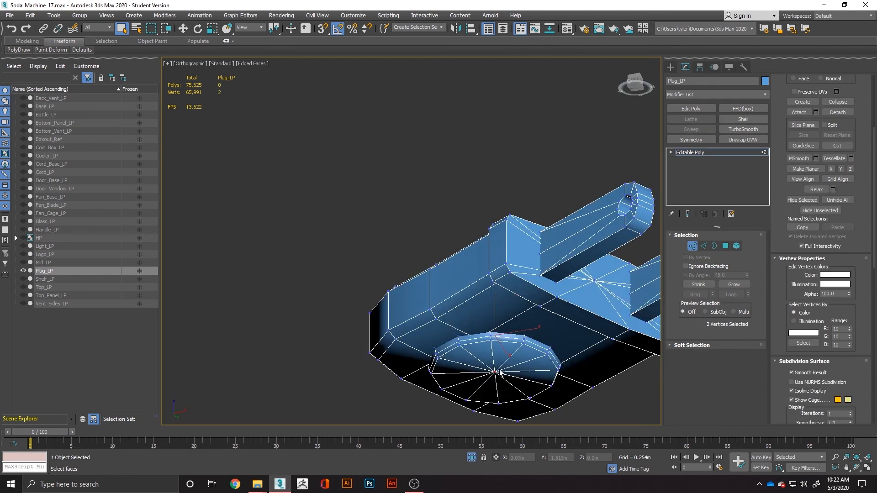
Select a rim vertex on the plug's round cap, leave sub-object editing and apply Unwrap UVW to Plug_LP
click(466, 402)
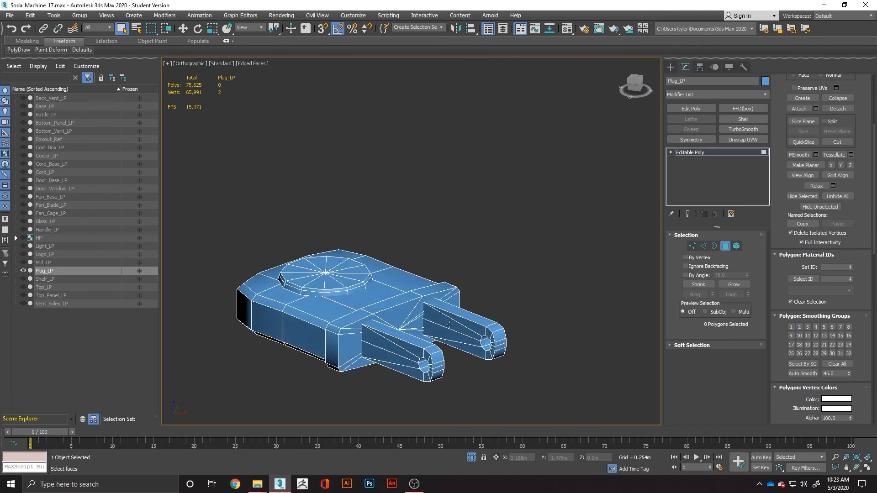
click(690, 152)
click(743, 140)
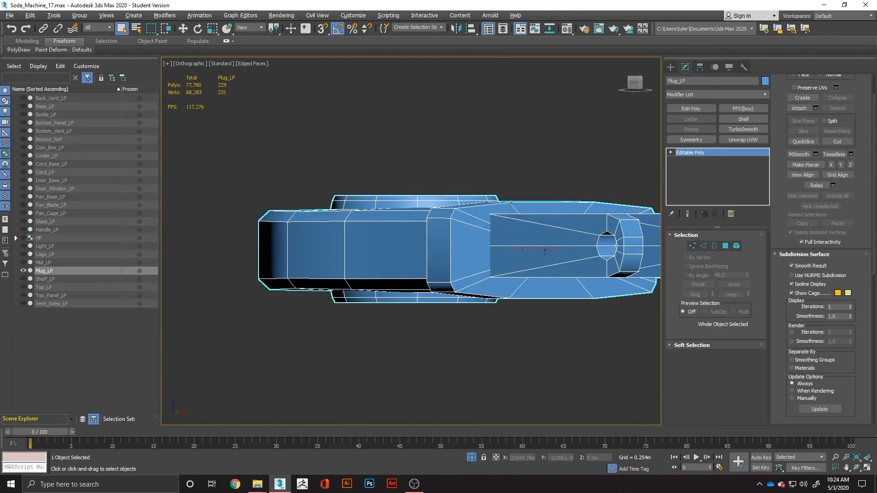
Detach parts of Plug_LP as Ref_OBJ and Dub, and detach a prong under the default name
text(BJ)
key(Return)
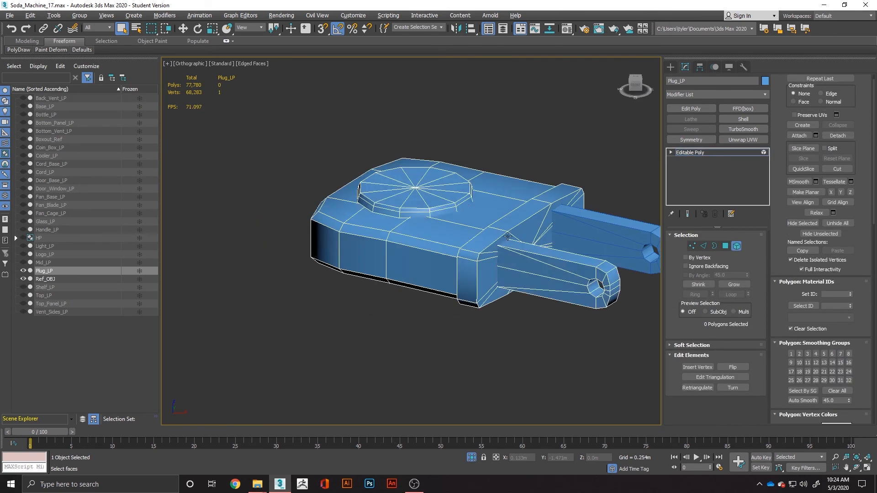
text(D)
text(ub)
key(Return)
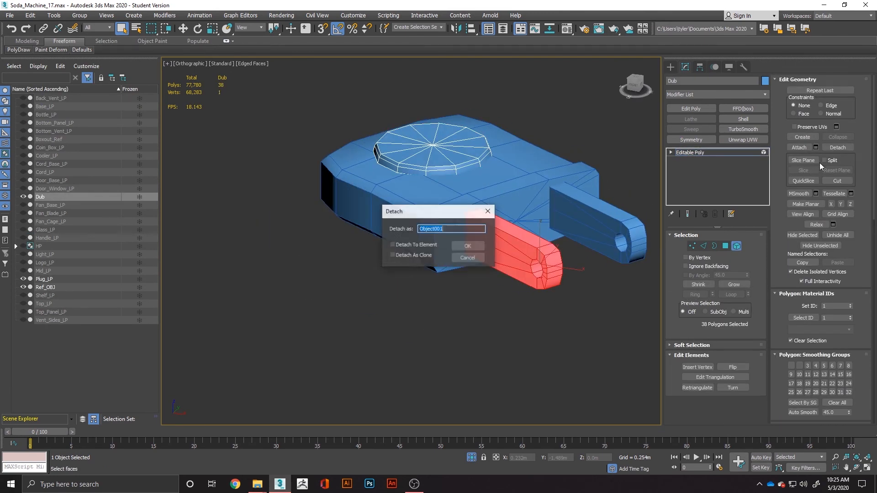
key(Return)
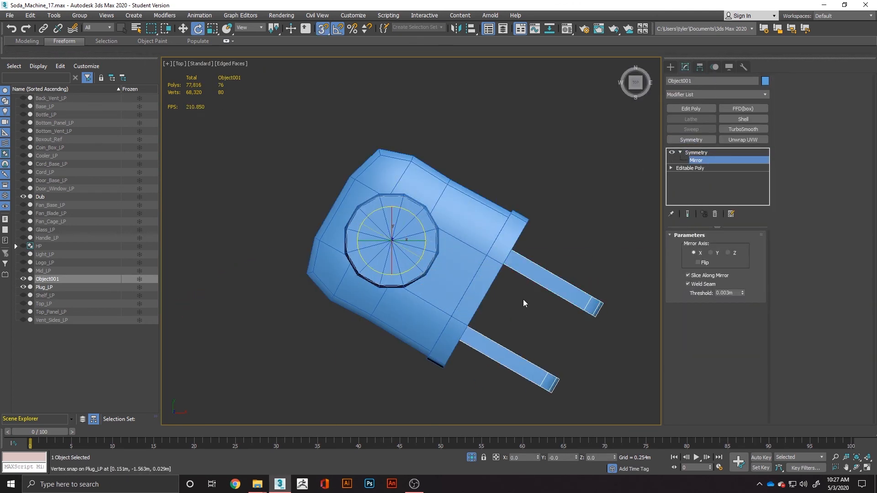
Apply Unwrap UVW to the plug geometry, close the UV editor and check the prongs up close
click(743, 140)
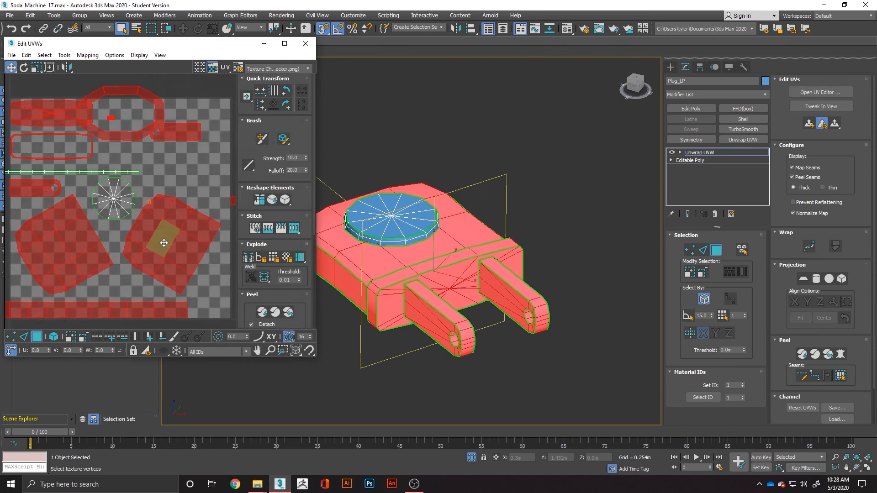
alt+middle_drag(457, 296, 523, 322)
scroll(502, 294, up, 3)
click(305, 43)
alt+middle_drag(484, 292, 535, 366)
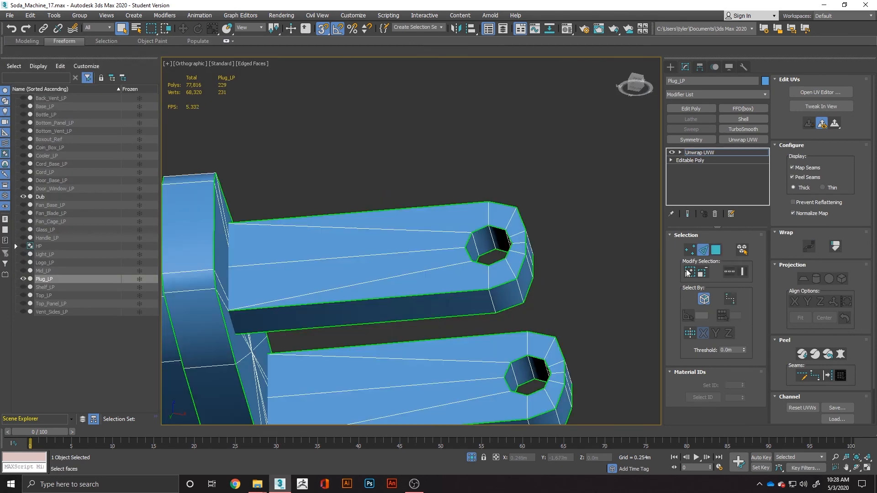
Check the prong edges and UV layout of Plug_LP, and convert it back to editable poly
click(820, 91)
click(305, 44)
scroll(428, 144, down, 3)
click(704, 250)
right_click(429, 224)
click(557, 363)
Delete one of the two duplicate prong elements from Plug_LP
key(5)
click(430, 215)
key(Delete)
alt+middle_drag(431, 215, 478, 302)
Apply Unwrap UVW to the reduced Plug_LP and relax all of its UV shells
click(742, 139)
click(820, 92)
key(ctrl+a)
click(64, 55)
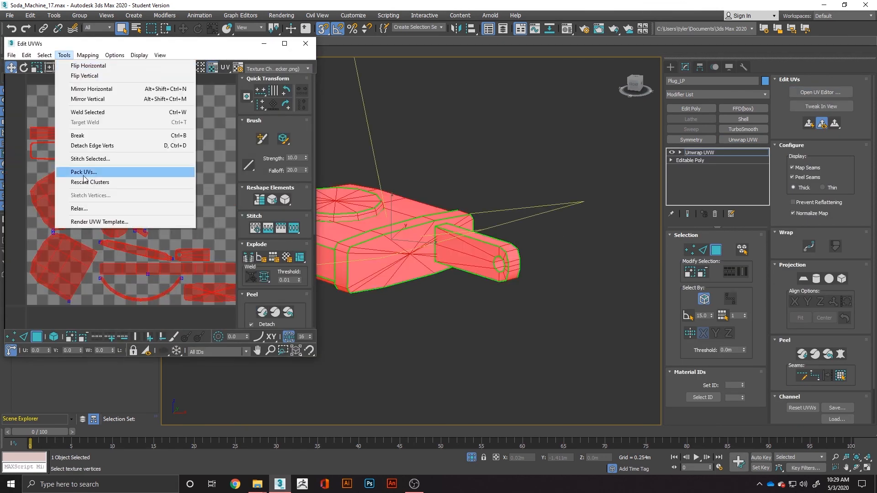
click(82, 207)
click(155, 238)
scroll(154, 237, up, 2)
click(126, 70)
Select the collar strip next to the plug's prong and Quick Peel its UV shell
click(381, 232)
alt+middle_drag(383, 256, 374, 253)
key(2)
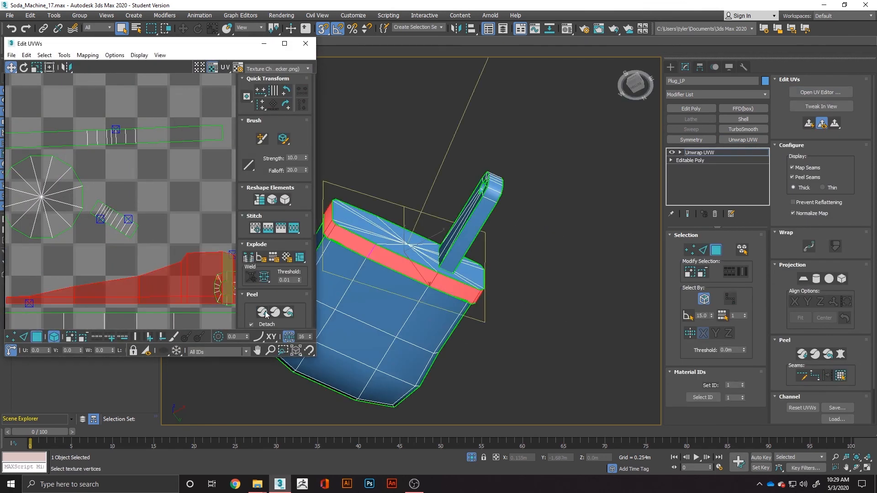
click(263, 313)
scroll(201, 196, down, 5)
Check the peeled collar shell against the plug, and select all UV shells to review the layout
click(201, 238)
scroll(196, 112, up, 1)
click(116, 172)
alt+middle_drag(502, 274, 448, 341)
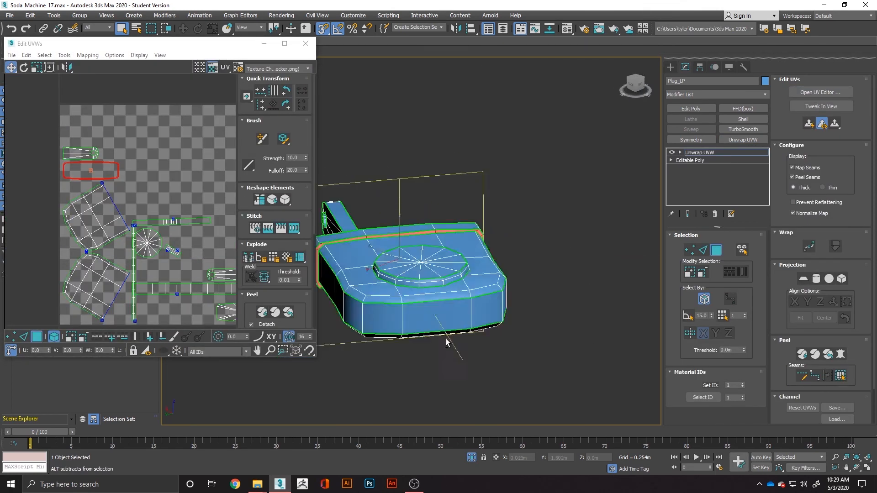
scroll(446, 336, down, 2)
key(ctrl+a)
scroll(199, 303, up, 3)
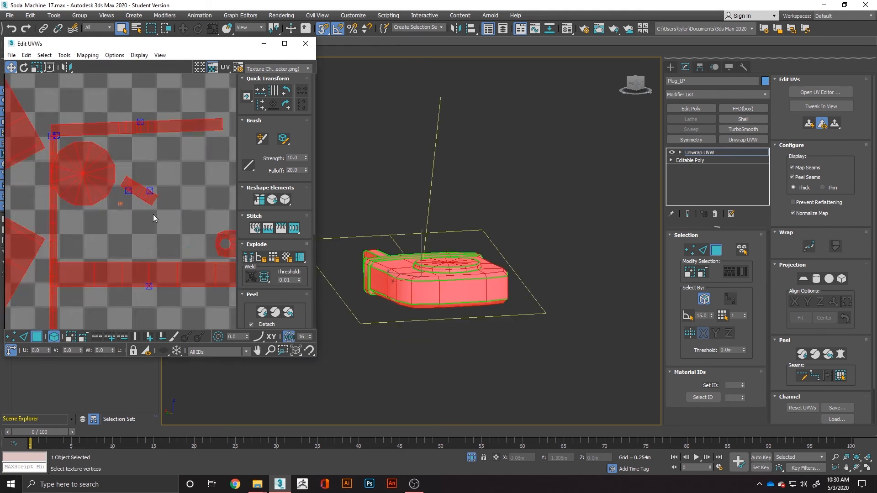
Select the plug's broad body-face shell in the UV editor and examine its alignment
scroll(163, 229, down, 2)
click(145, 191)
scroll(129, 167, down, 1)
click(76, 233)
alt+middle_drag(475, 315, 445, 247)
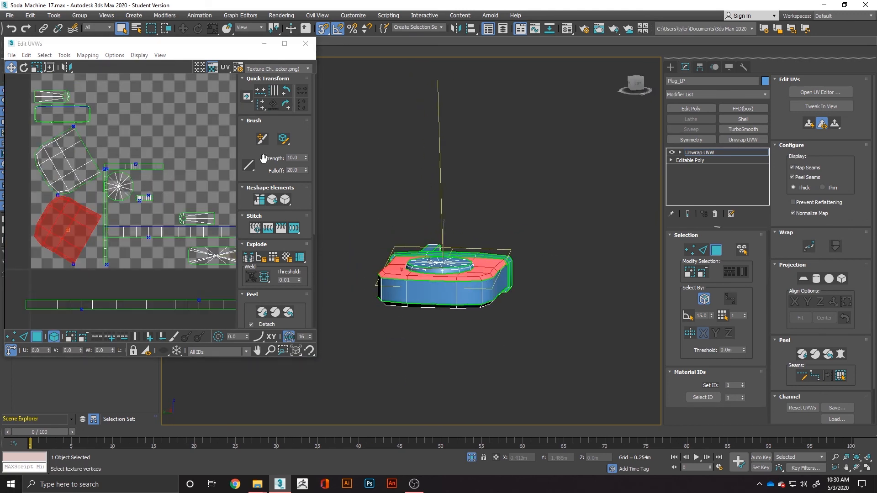
scroll(80, 239, up, 3)
middle_drag(80, 240, 163, 227)
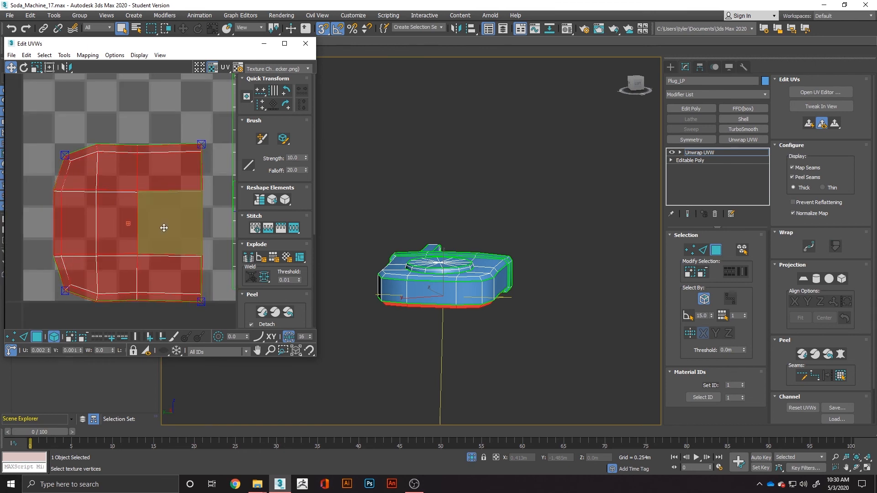
Select the other body-face shell and all UV shells of Plug_LP to check the finished layout
scroll(85, 225, down, 4)
click(67, 205)
middle_drag(91, 225, 102, 228)
key(ctrl+a)
scroll(254, 249, down, 4)
alt+middle_drag(492, 307, 411, 292)
Close the UV editor, convert Plug_LP to editable poly and switch to element level
click(305, 43)
right_click(400, 275)
mouse_move(438, 372)
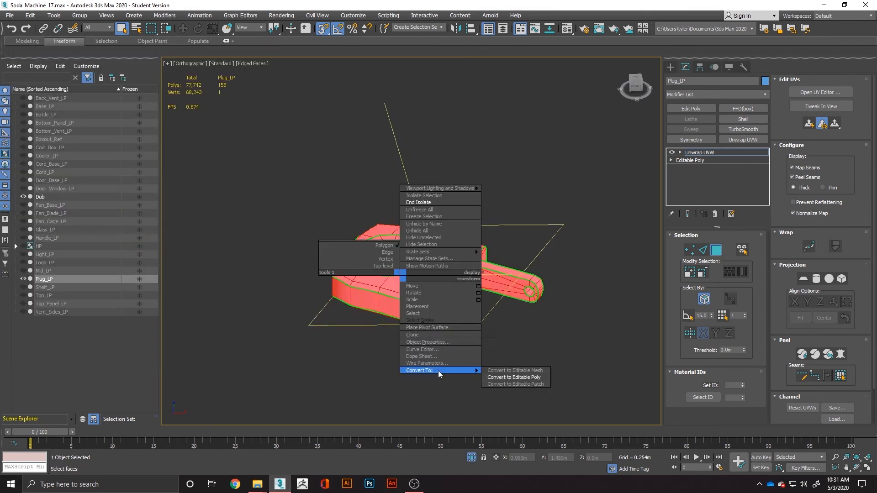
click(517, 378)
key(5)
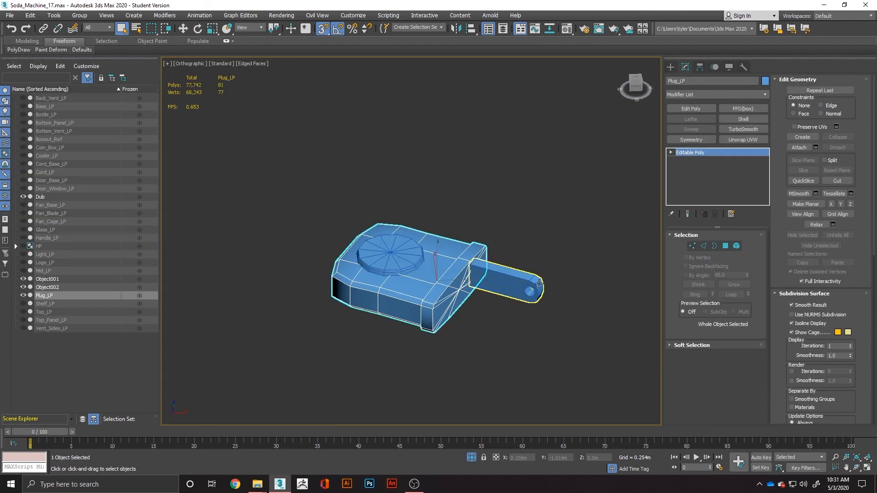
Mirror the detached prong with a Symmetry modifier, rotating the mirror plane to match the plug's angle
click(539, 284)
key(t)
click(703, 140)
key(1)
scroll(327, 240, down, 3)
key(e)
drag(315, 178, 279, 189)
alt+middle_drag(459, 361, 462, 301)
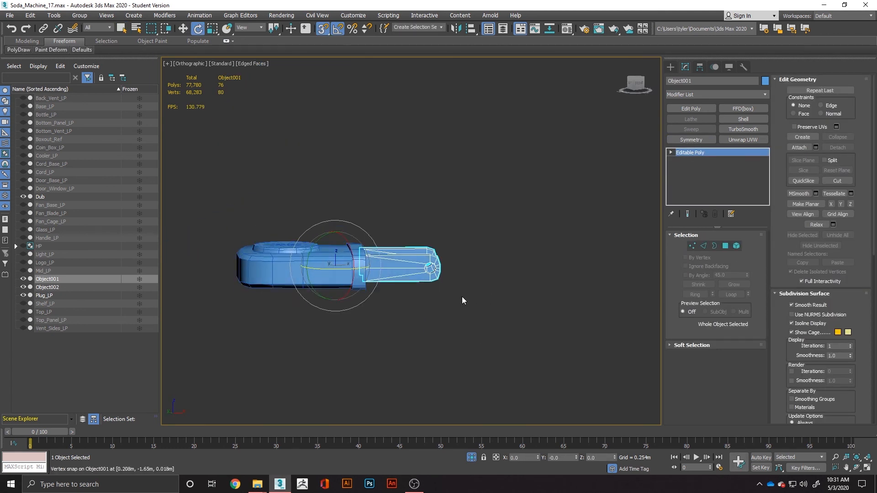
Select the leftover Dub object and mirror the plug's detached round cap with a Symmetry modifier
click(40, 196)
click(691, 140)
alt+middle_drag(332, 252, 319, 292)
Attach the mirrored prongs and round caps to the plug body, and hide the finished Plug_LP
click(274, 251)
click(783, 146)
click(347, 270)
click(343, 246)
right_click(320, 251)
click(274, 274)
click(23, 271)
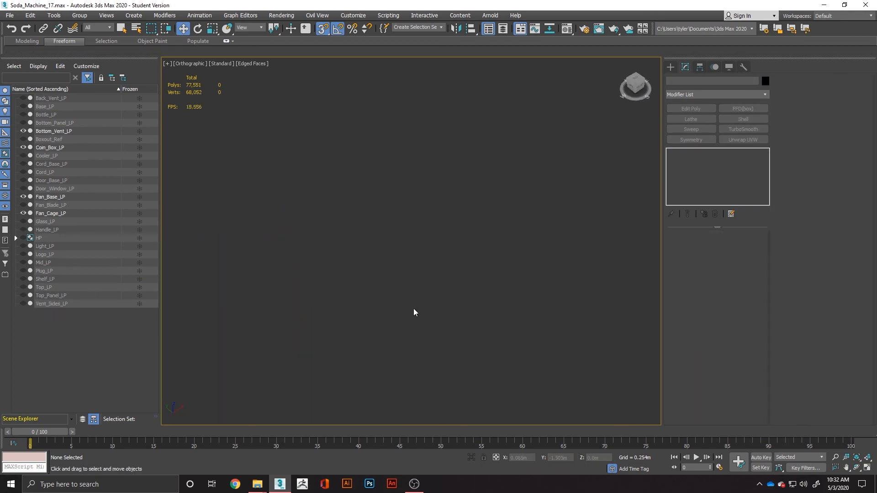